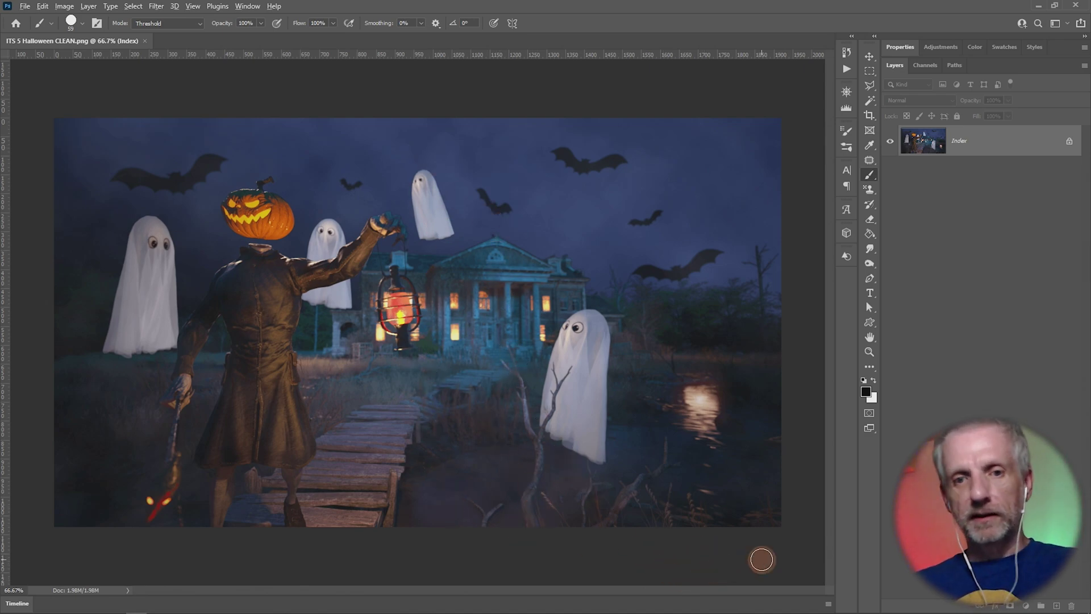
Switch to DAZ Studio and show the aspect frame in the camera viewport.
key("alt+Tab")
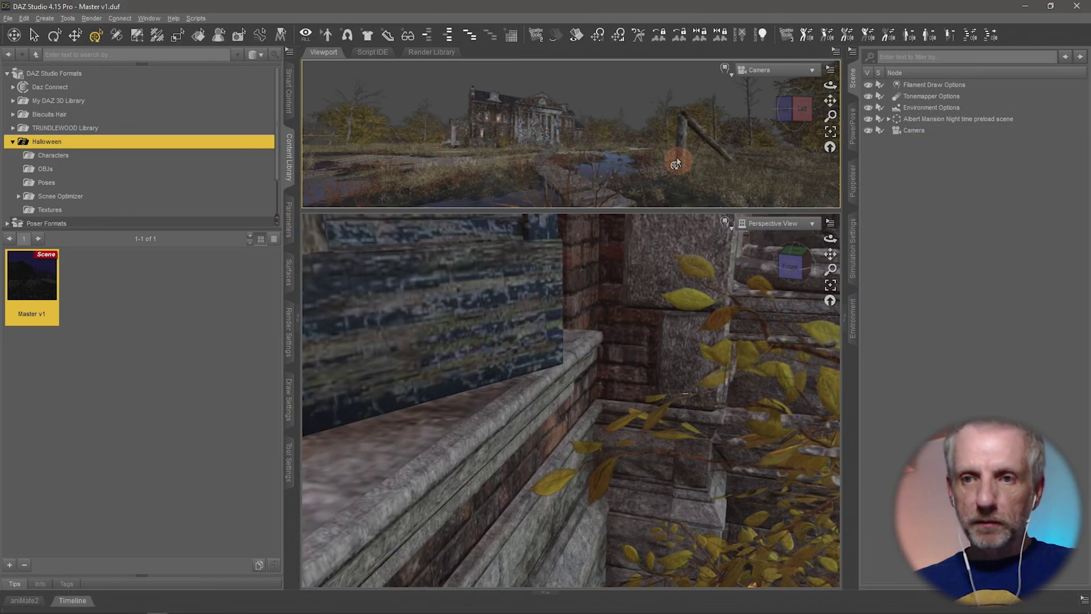
left_click(831, 69)
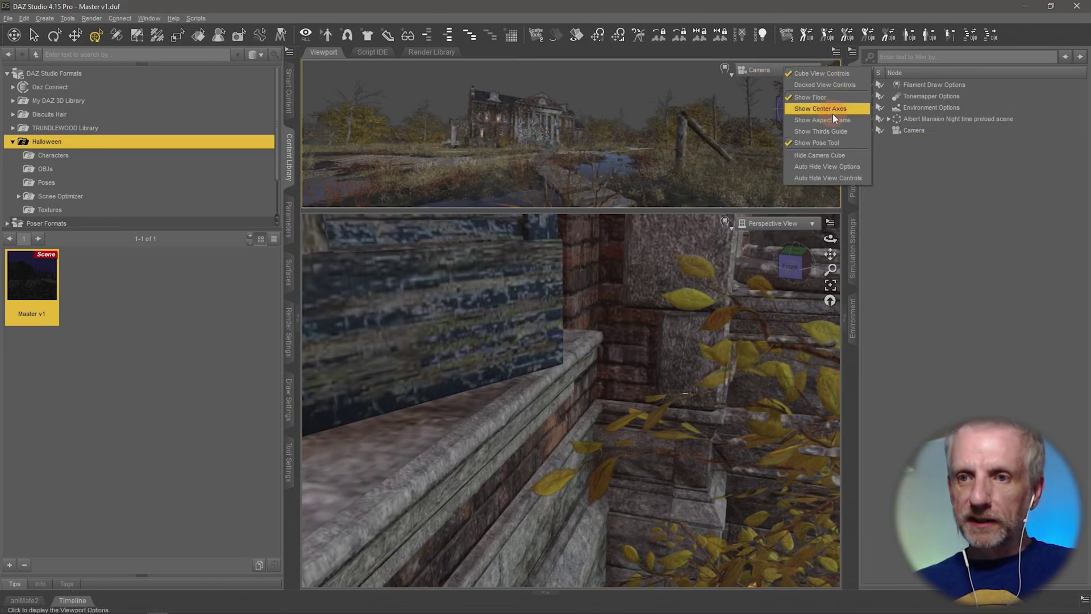
left_click(834, 119)
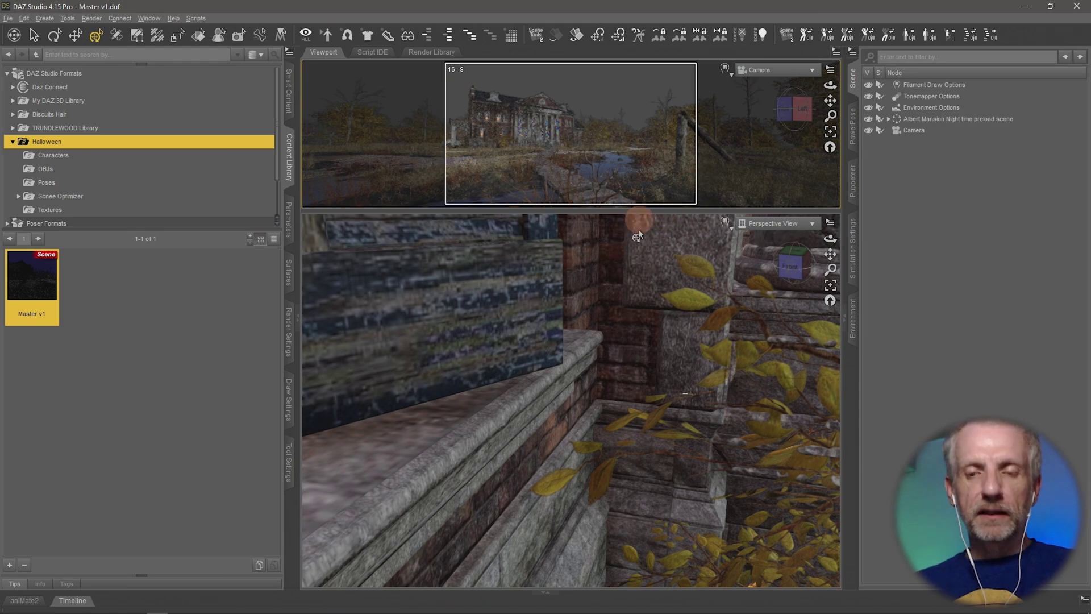
Enlarge the perspective viewport and frame the scene camera in it, with the boardwalk and mansion in view.
left_click_drag(667, 297, 668, 301)
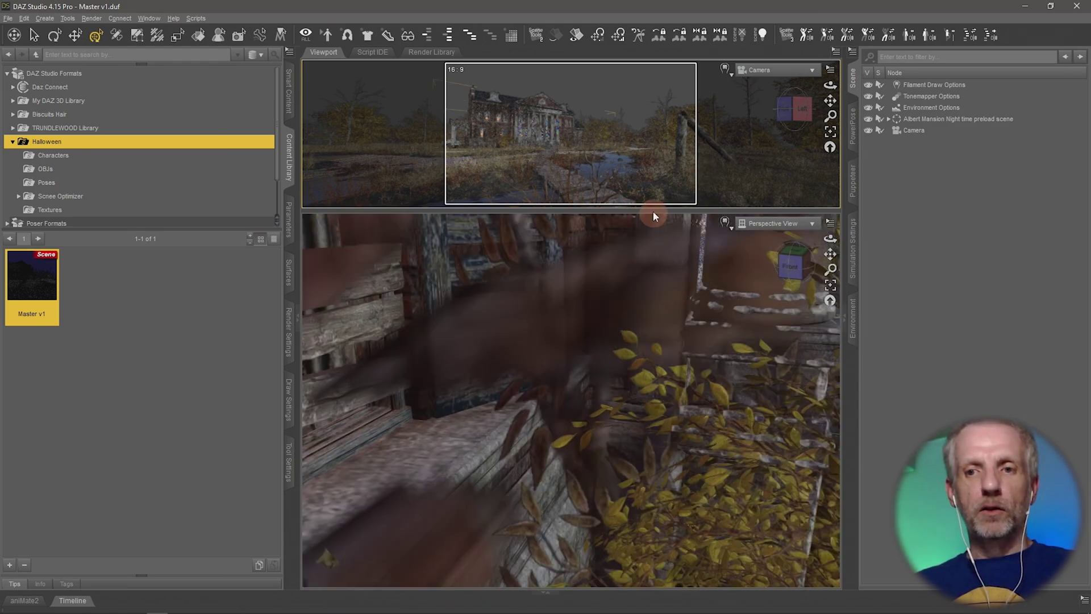
left_click_drag(653, 209, 646, 125)
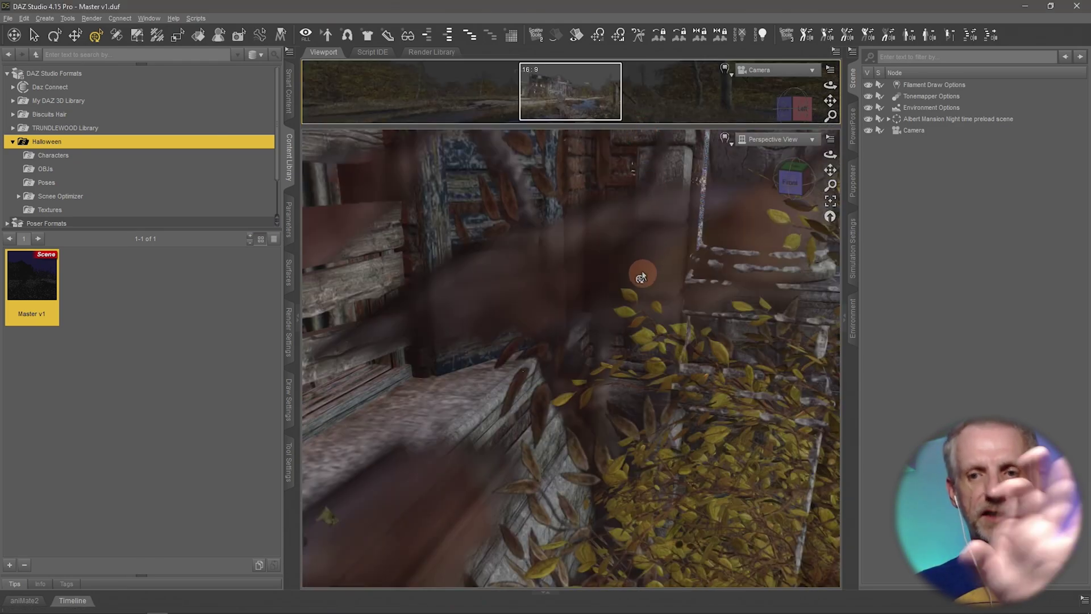
scroll(580, 360, "down", 5)
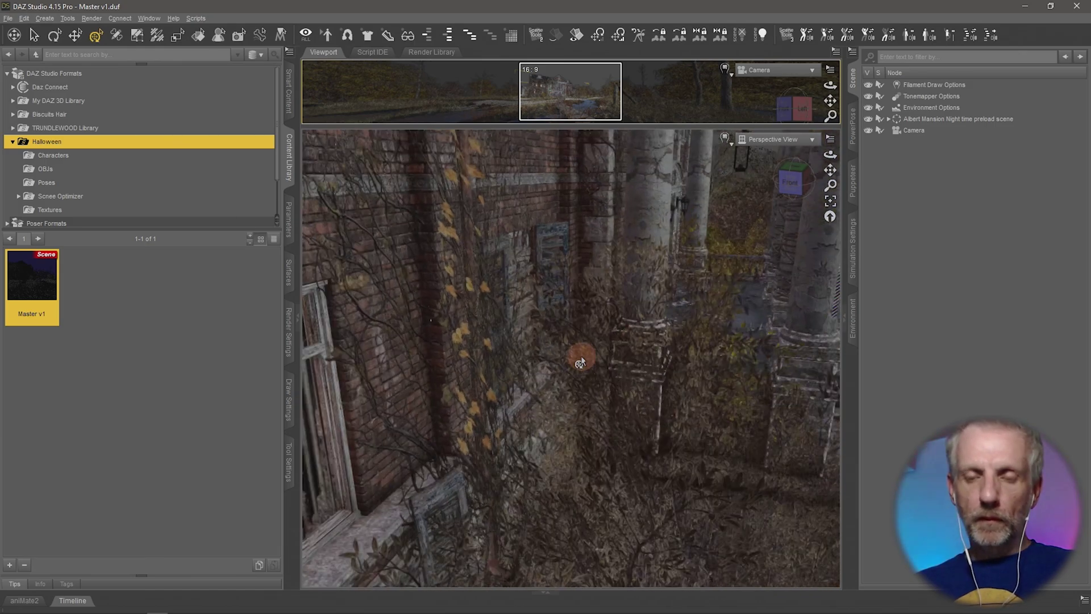
left_click(926, 133)
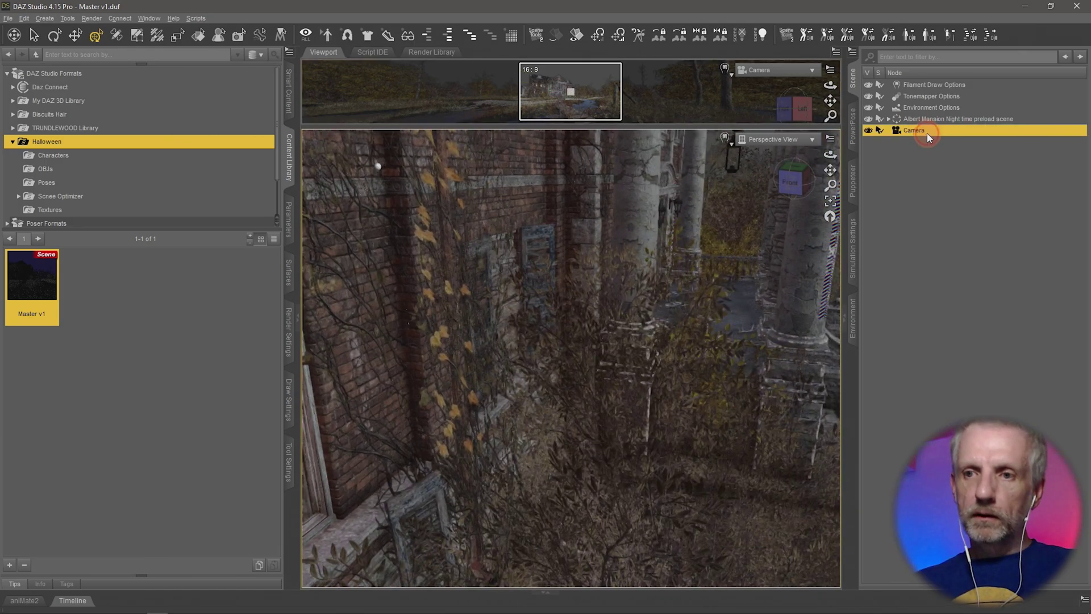
key("ctrl+f")
middle_click_drag(624, 378, 624, 379)
left_click_drag(621, 387, 565, 309)
Load the Hero v3 character from the Halloween Characters folder onto the boardwalk in the perspective view.
left_click(35, 156)
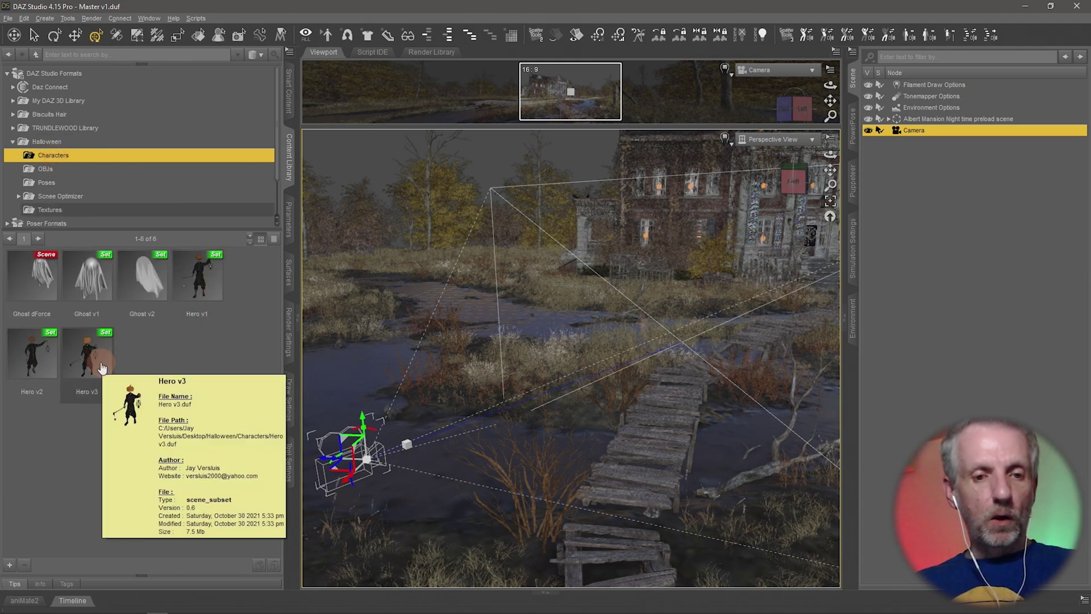
left_click(103, 368)
left_click_drag(305, 369, 417, 383)
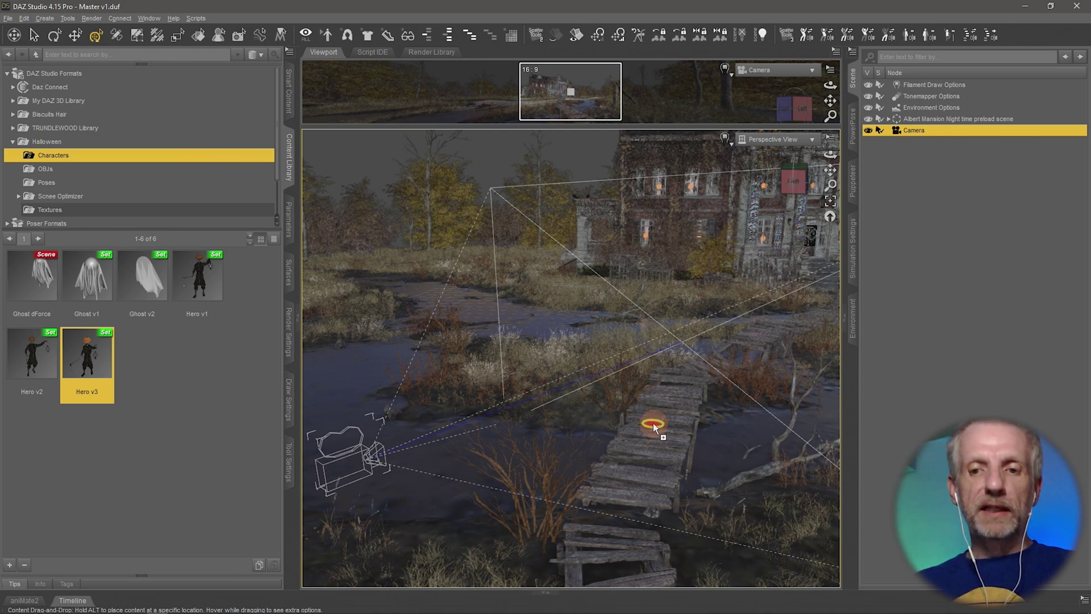
left_click_drag(654, 423, 653, 424)
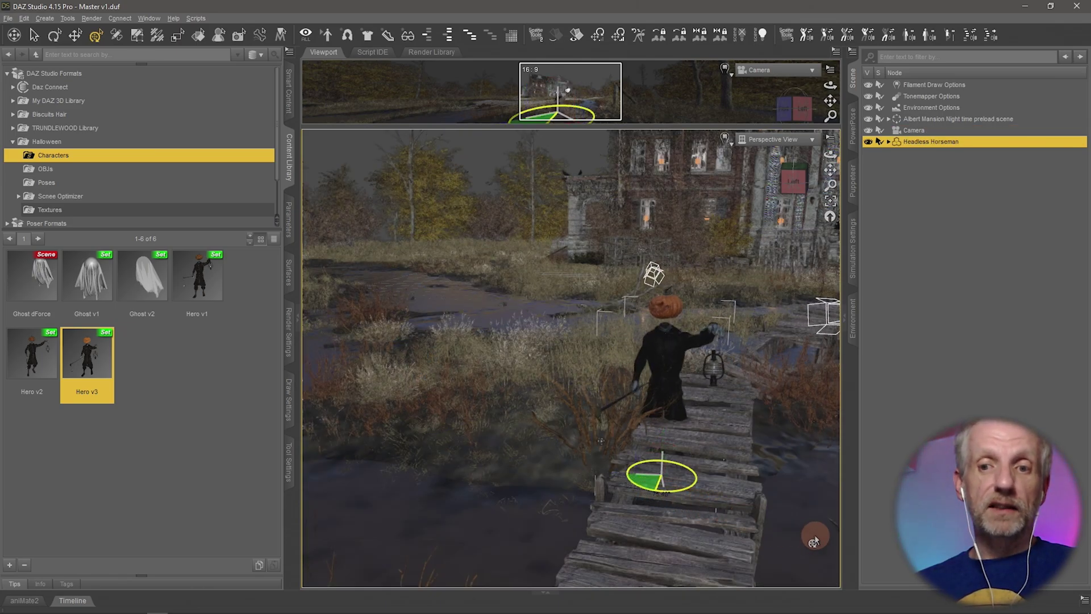
Enlarge the camera viewport, raise the Headless Horseman onto the planks and move him to the near end of the boardwalk.
left_click_drag(834, 546, 832, 544)
left_click_drag(689, 126, 656, 324)
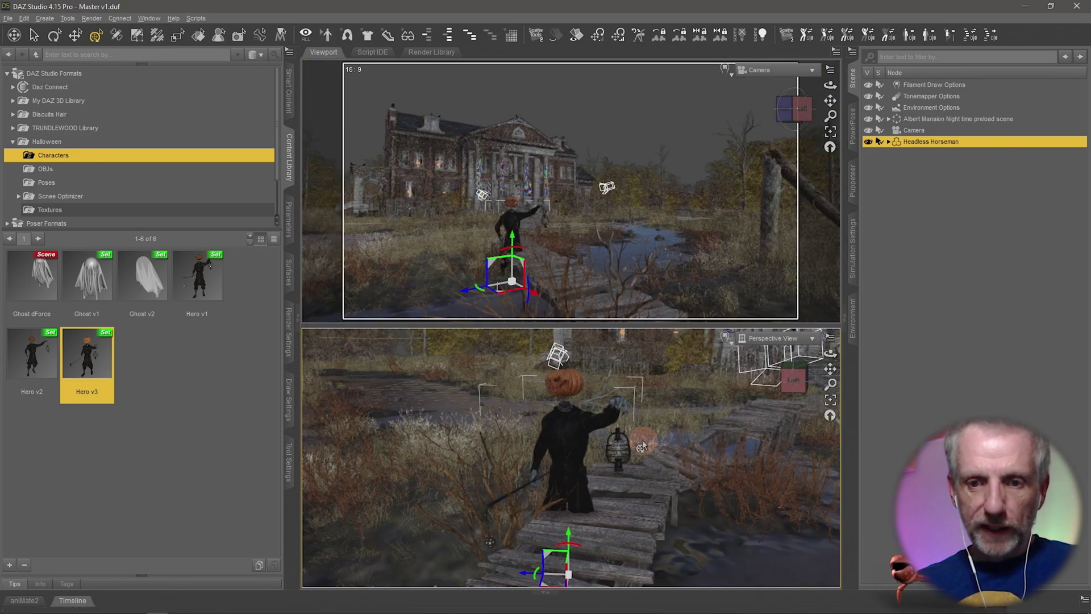
scroll(642, 447, "down", 6)
middle_click_drag(642, 441, 605, 454)
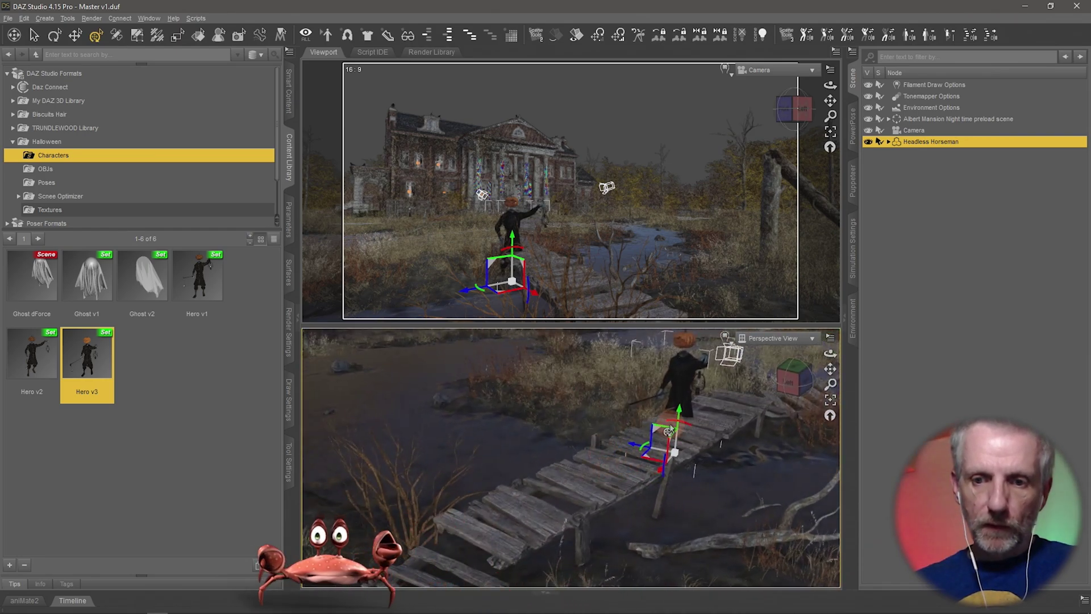
left_click_drag(679, 417, 682, 378)
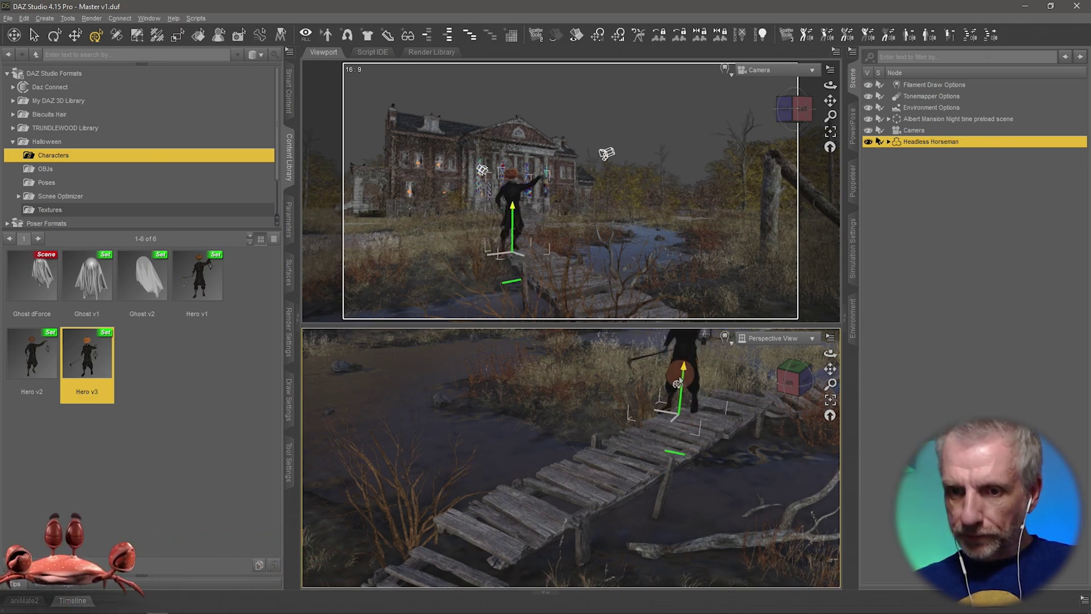
left_click_drag(636, 410, 652, 413)
left_click_drag(671, 458, 479, 531)
Check the reference image in Photoshop, return to DAZ Studio, and turn the Headless Horseman and bring him closer to the camera.
key("alt+Tab")
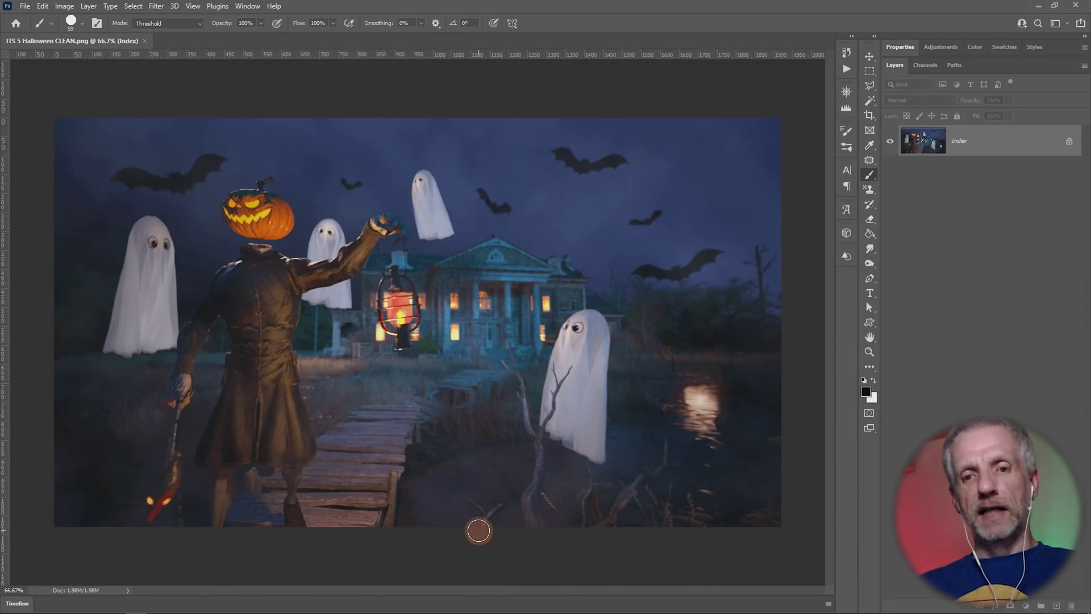
key("alt+Tab")
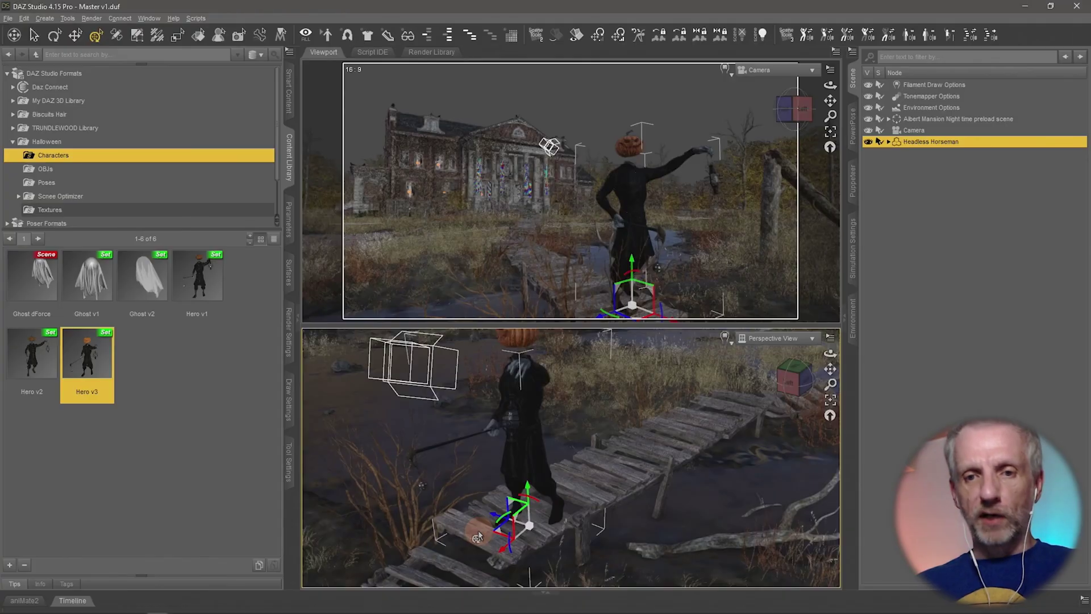
middle_click_drag(493, 503, 502, 476)
left_click_drag(540, 535, 535, 480, "alt")
right_click_drag(539, 500, 532, 495, "alt")
left_click_drag(531, 499, 547, 460)
right_click_drag(547, 460, 569, 486, "alt")
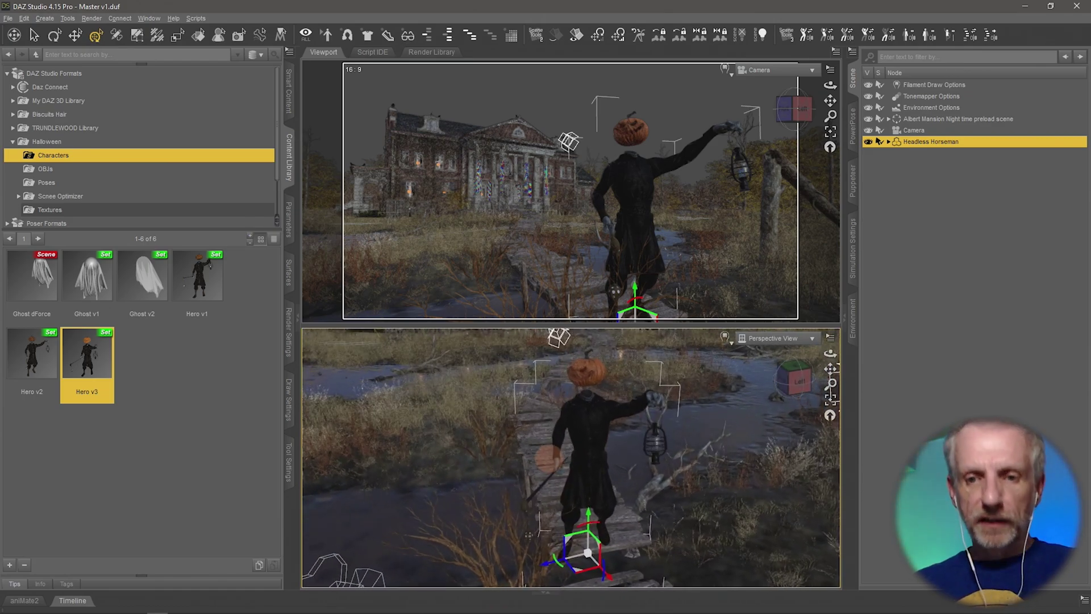
scroll(549, 463, "up", 5)
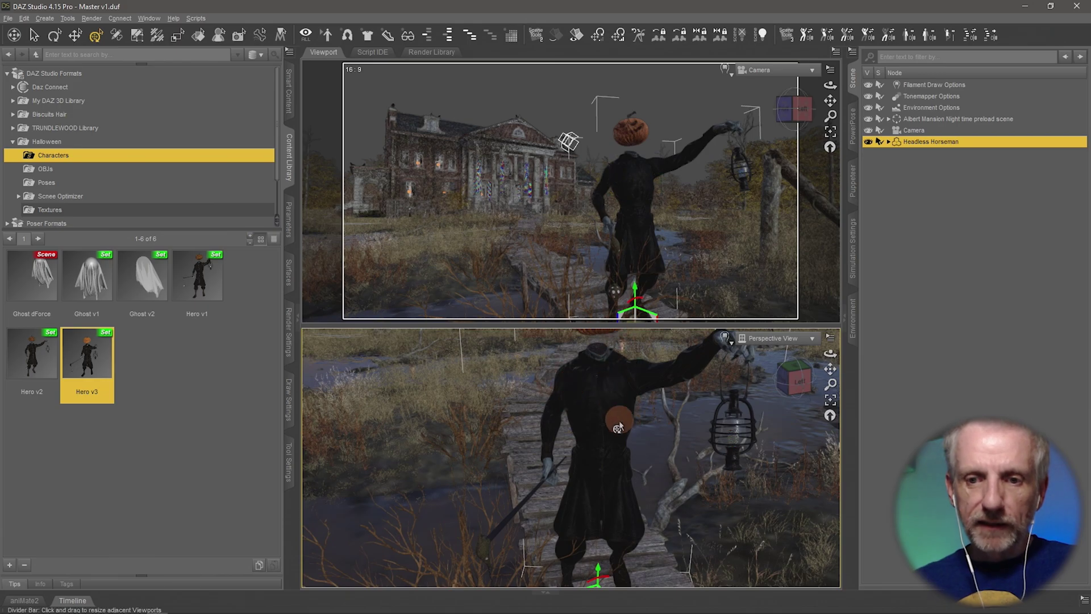
scroll(619, 424, "down", 5)
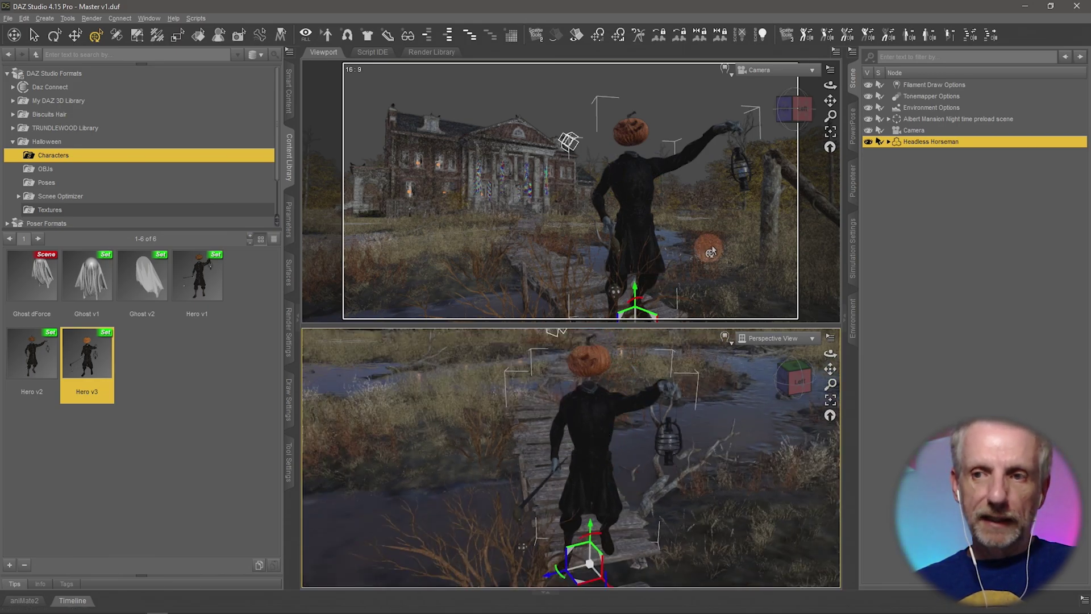
Set the camera's focal length to 45.11 mm and move the Headless Horseman to X 3171.49, Z 942.45.
left_click(918, 130)
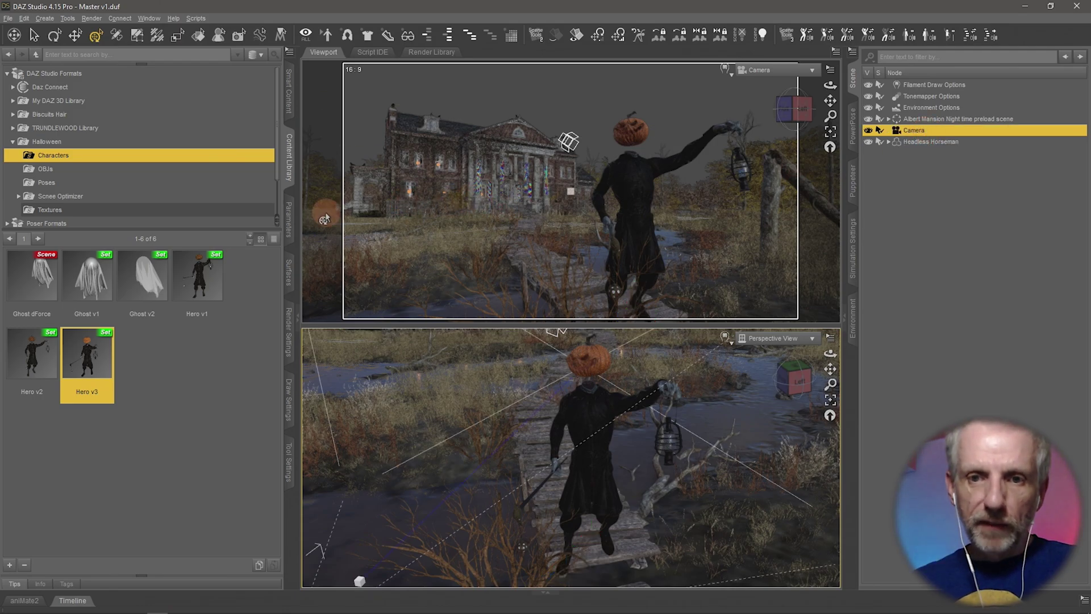
left_click(289, 219)
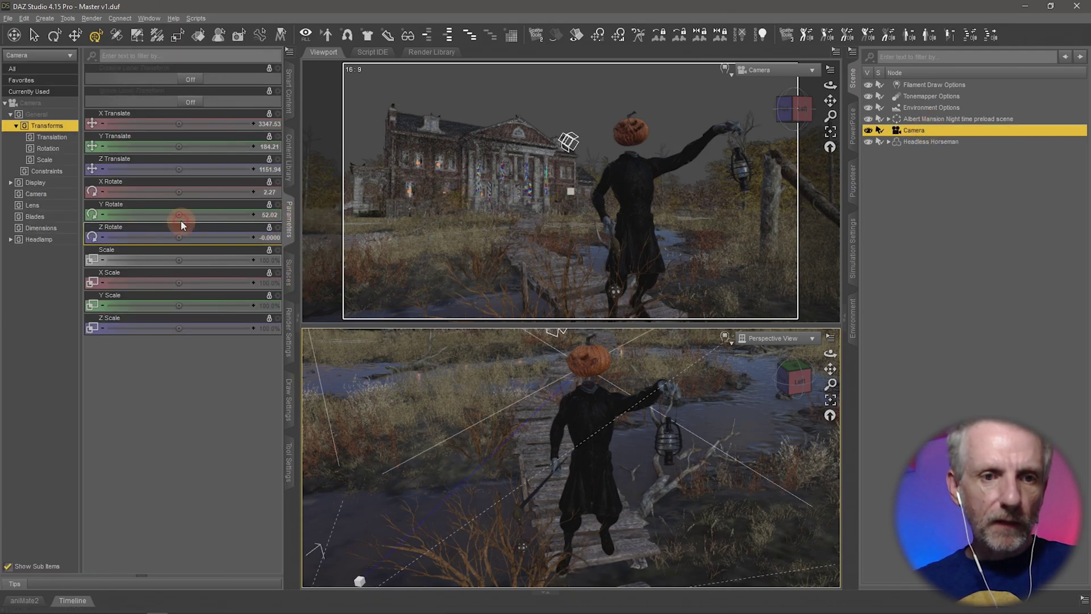
left_click(50, 196)
left_click(942, 142)
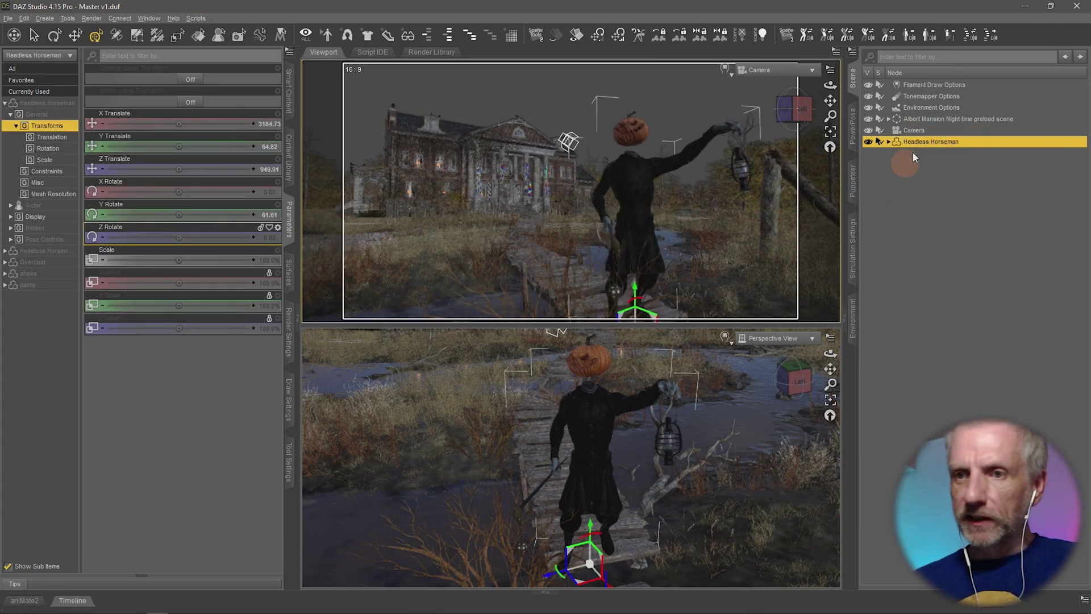
left_click(914, 130)
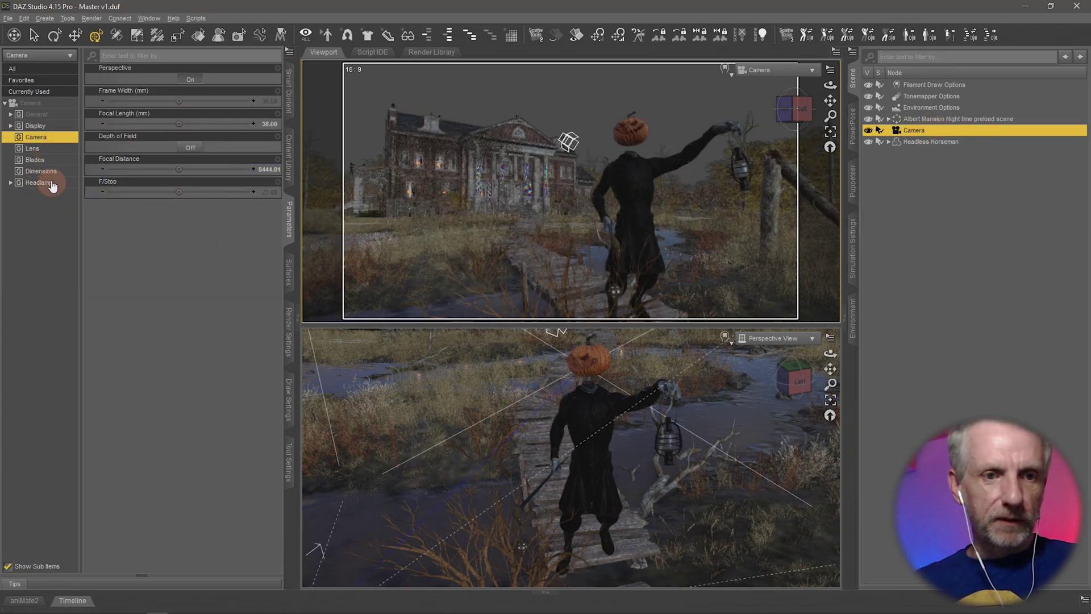
left_click(948, 141)
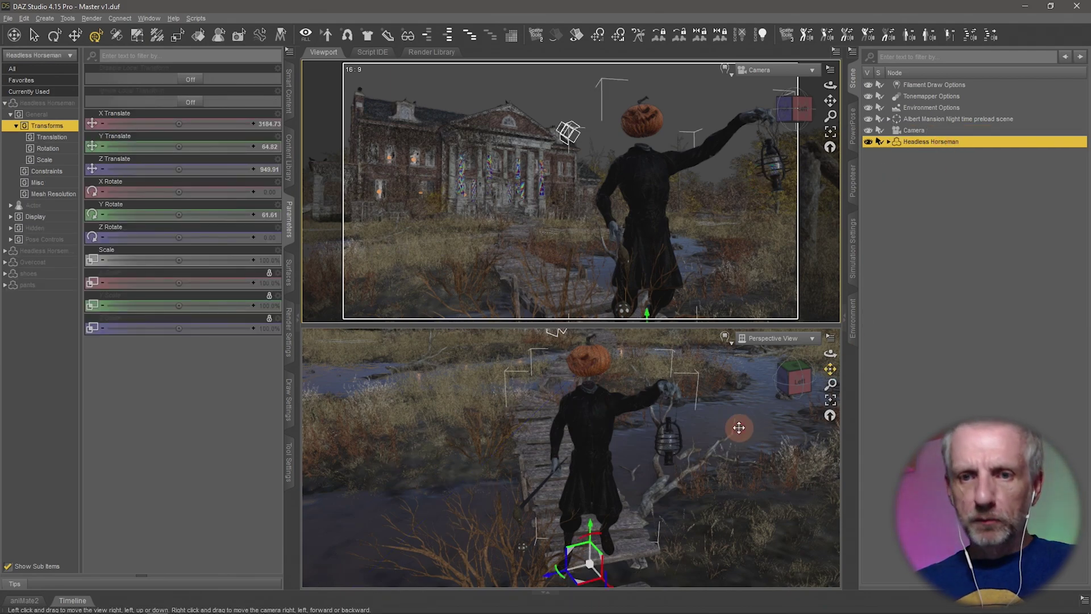
left_click_drag(545, 584, 547, 574)
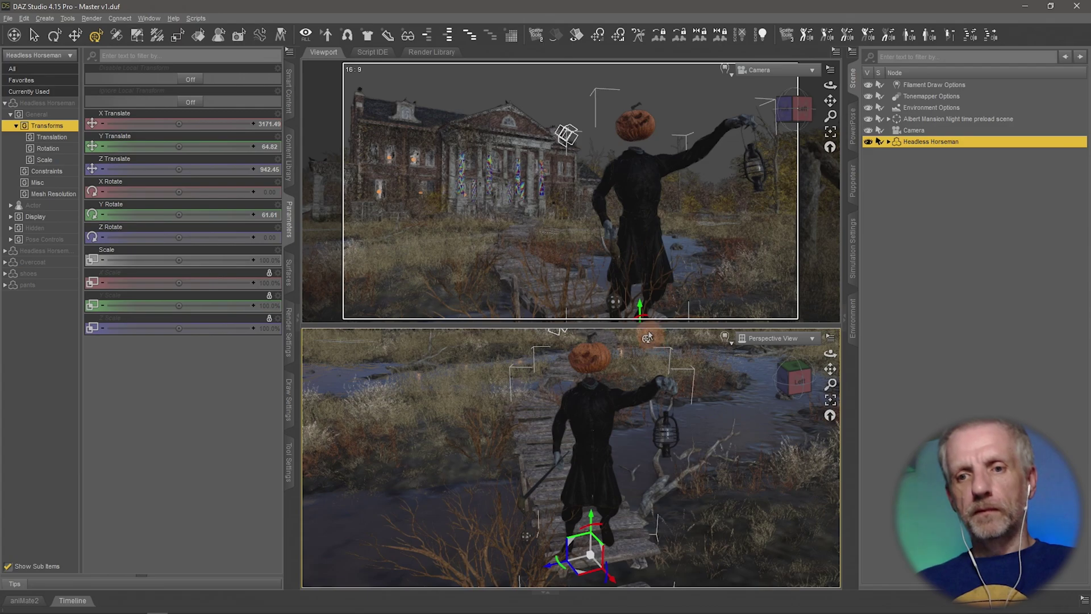
Lock the selected Camera node so its parameters cannot be changed.
left_click(289, 153)
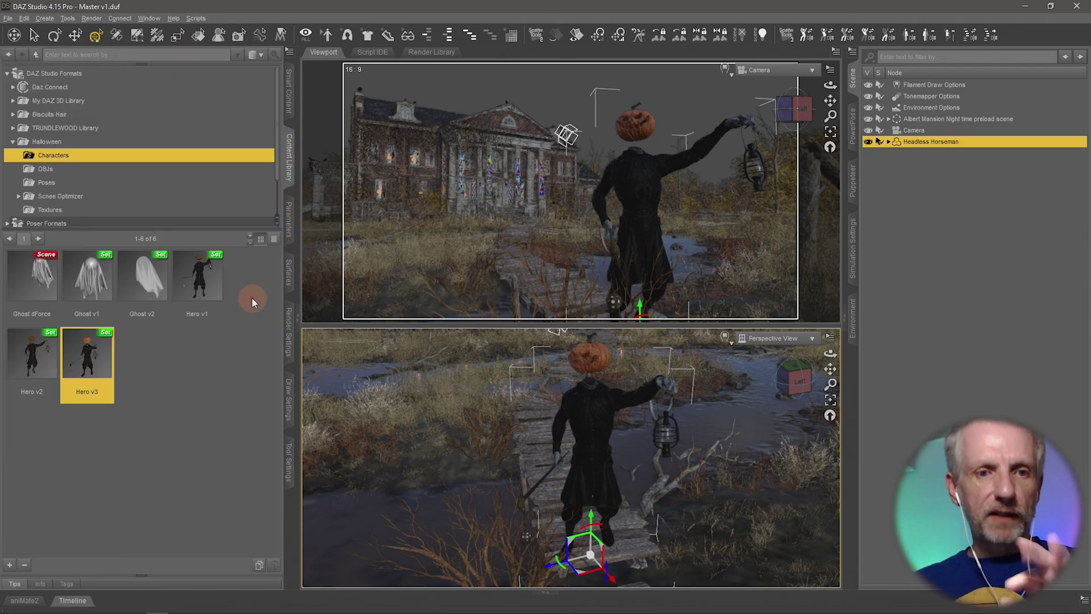
left_click(921, 131)
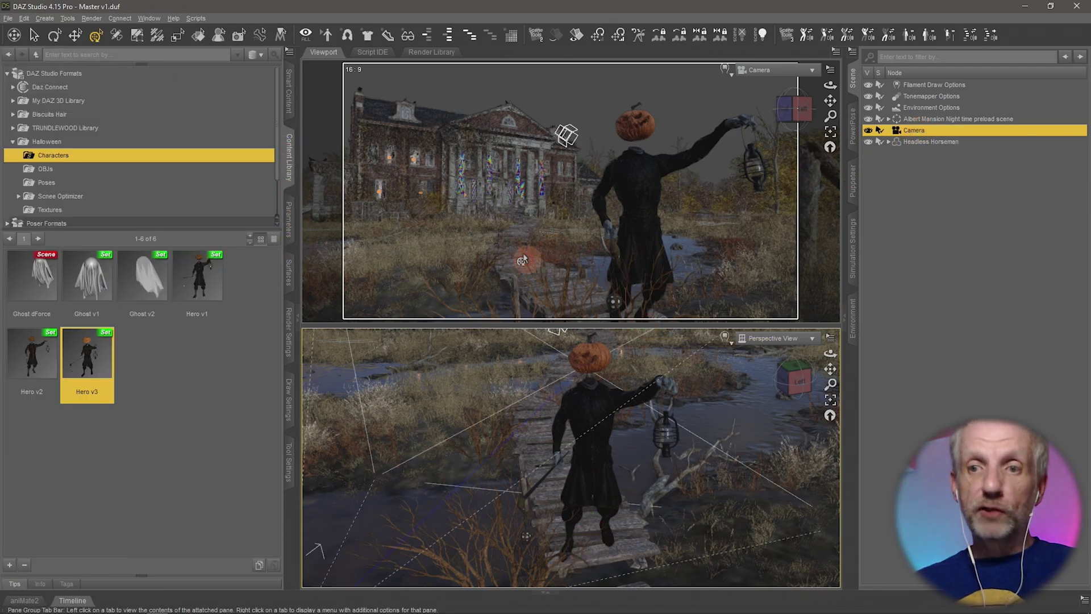
left_click(289, 219)
left_click(289, 51)
mouse_move(373, 154)
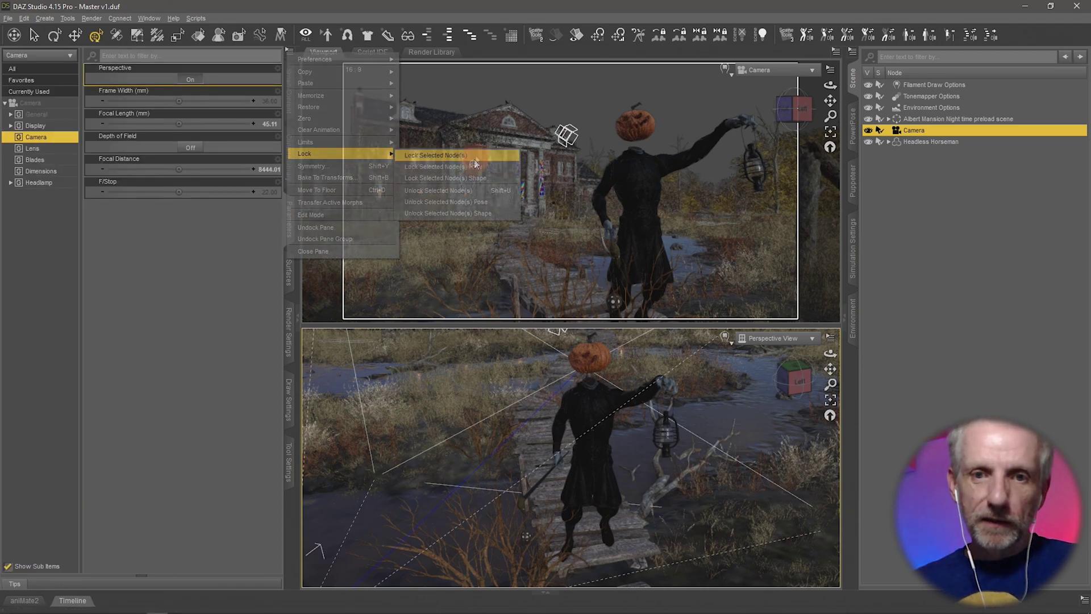
left_click(424, 155)
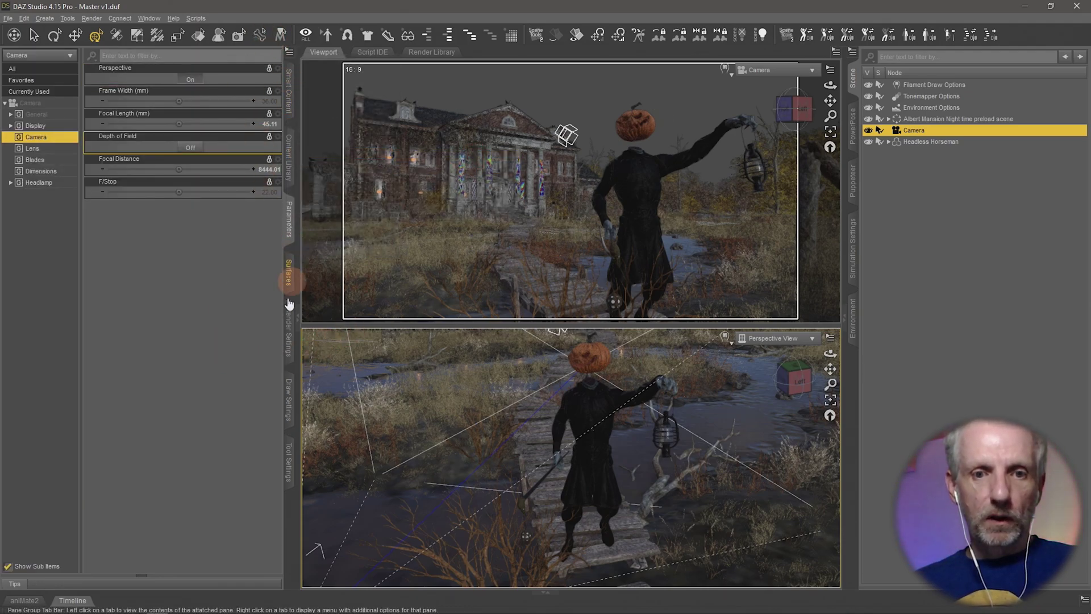
Save the scene into the Halloween folder as Mast2r v2.
left_click(289, 154)
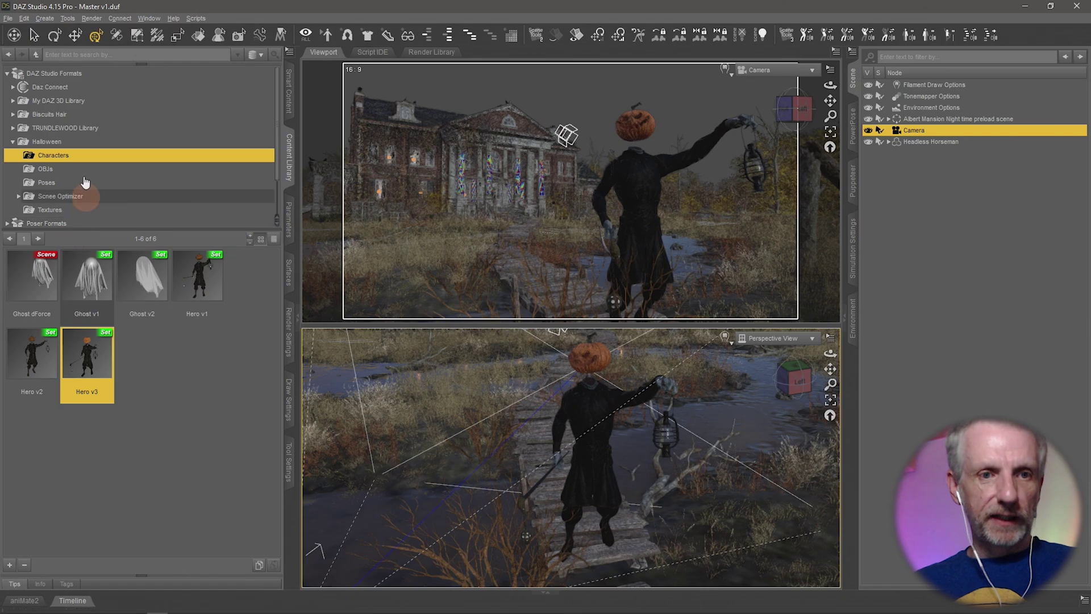
left_click(48, 142)
left_click(10, 563)
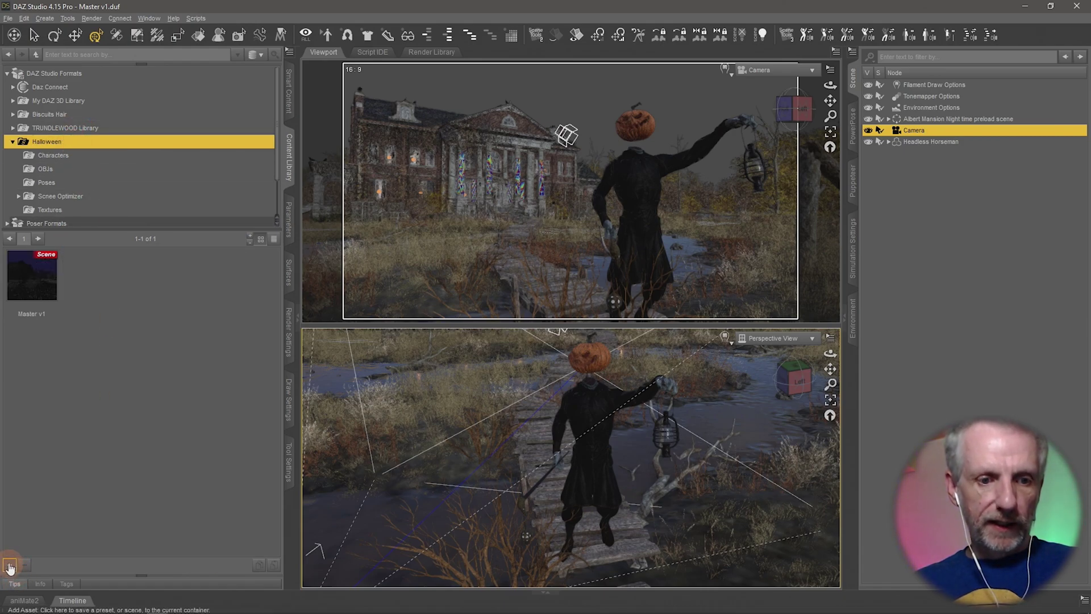
left_click(78, 291)
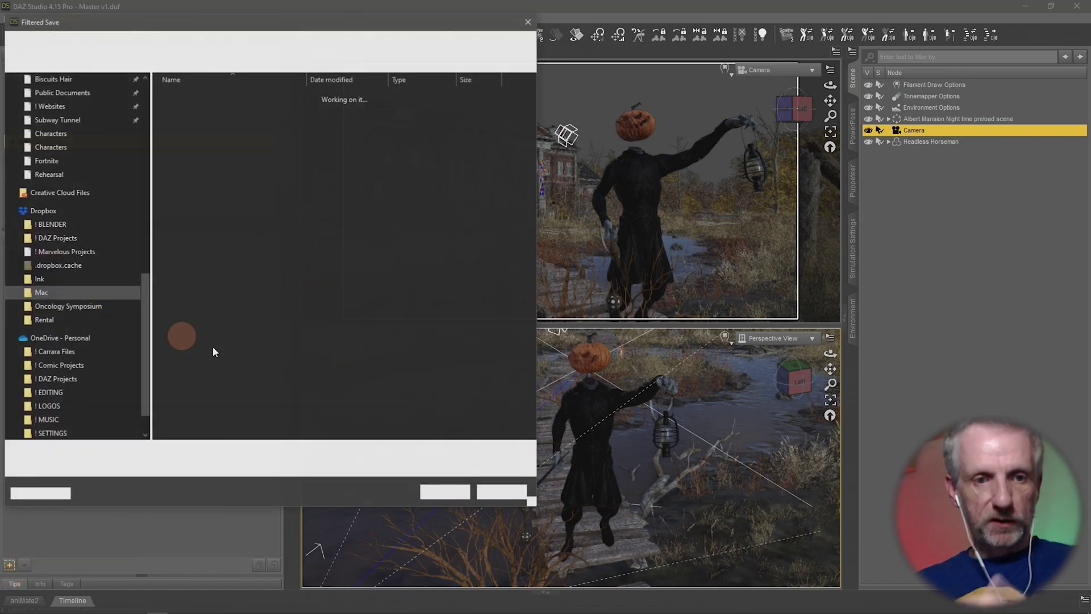
type("Mastr v2")
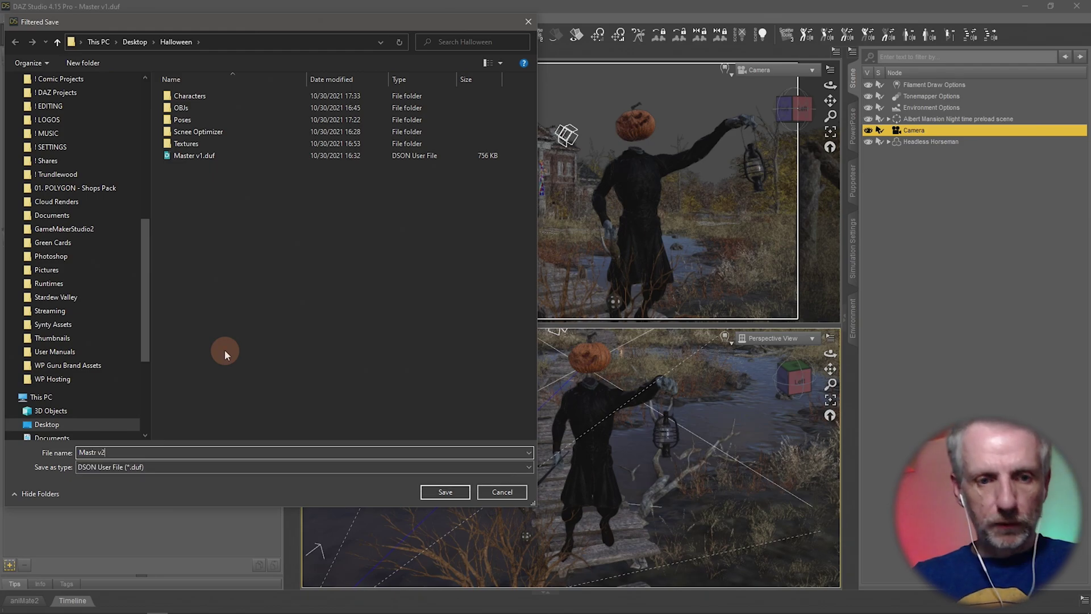
key("Return")
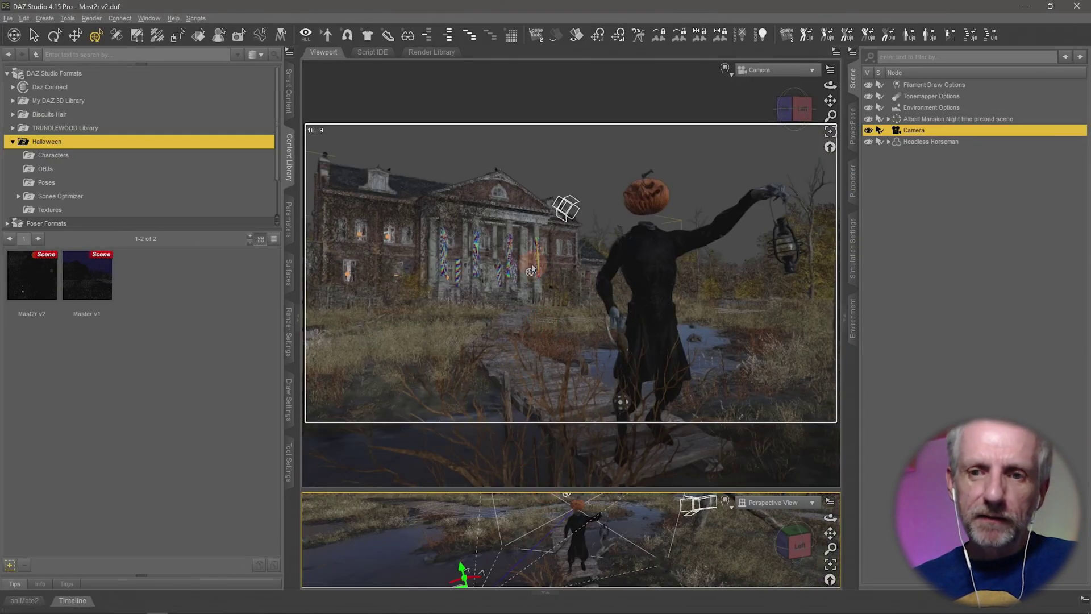
Collapse the Scene pane to widen the camera viewport and switch that viewport to a photorealistic rendered preview.
left_click(853, 84)
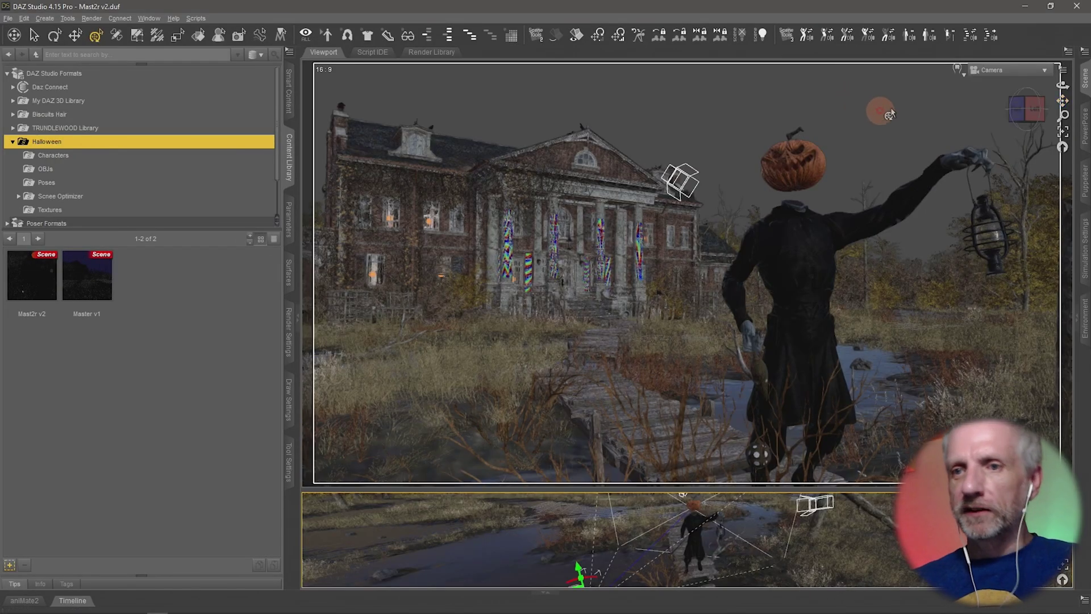
left_click(964, 73)
left_click(670, 196)
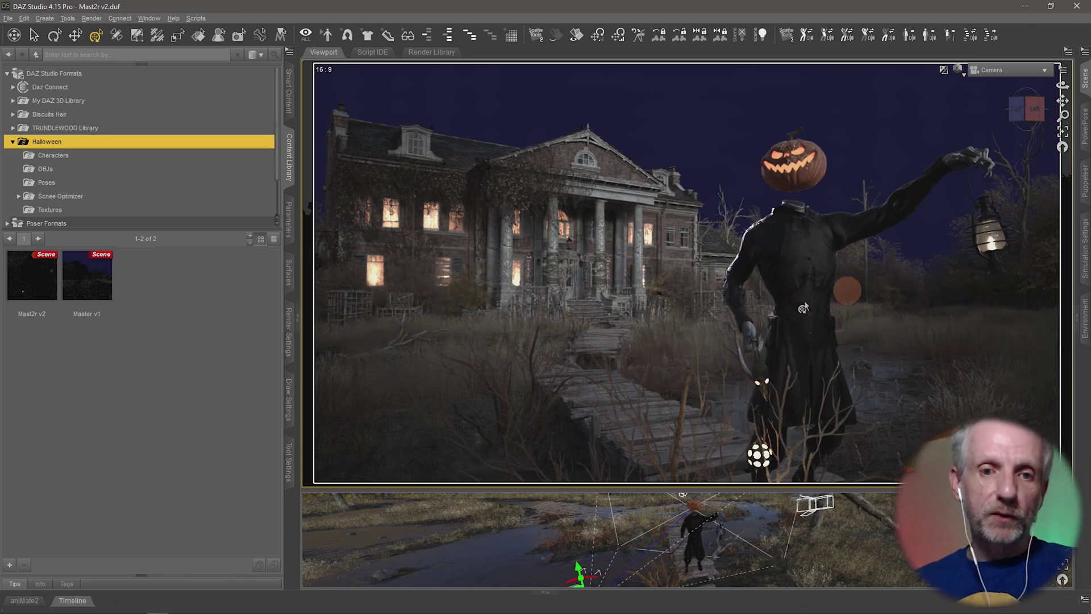
Set the render's Tone Mapping Vignetting to 10 and reset its Saturation to 1.00.
left_click(290, 323)
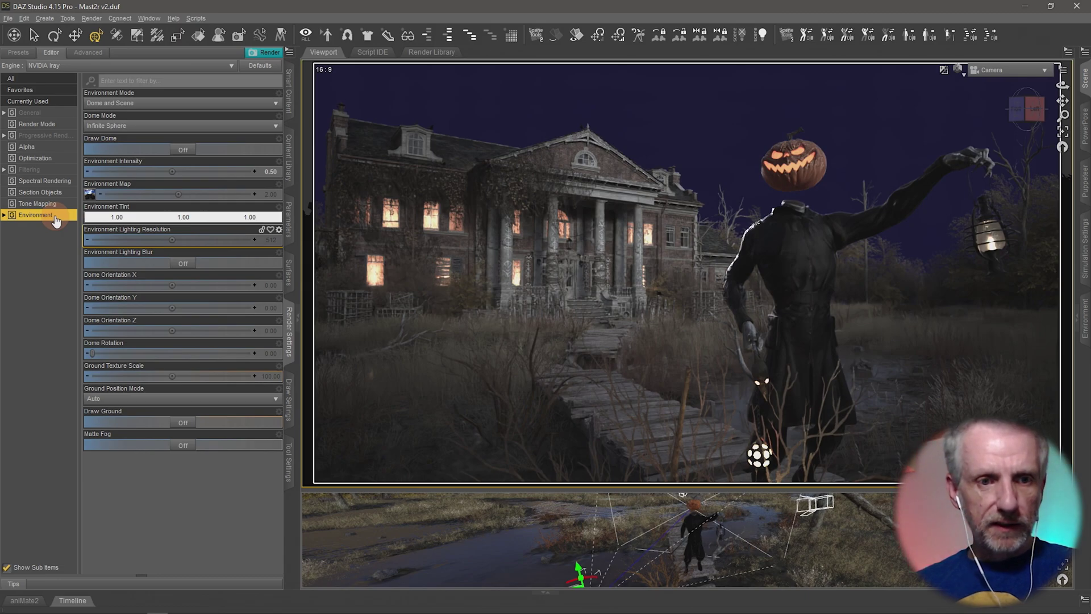
left_click(53, 207)
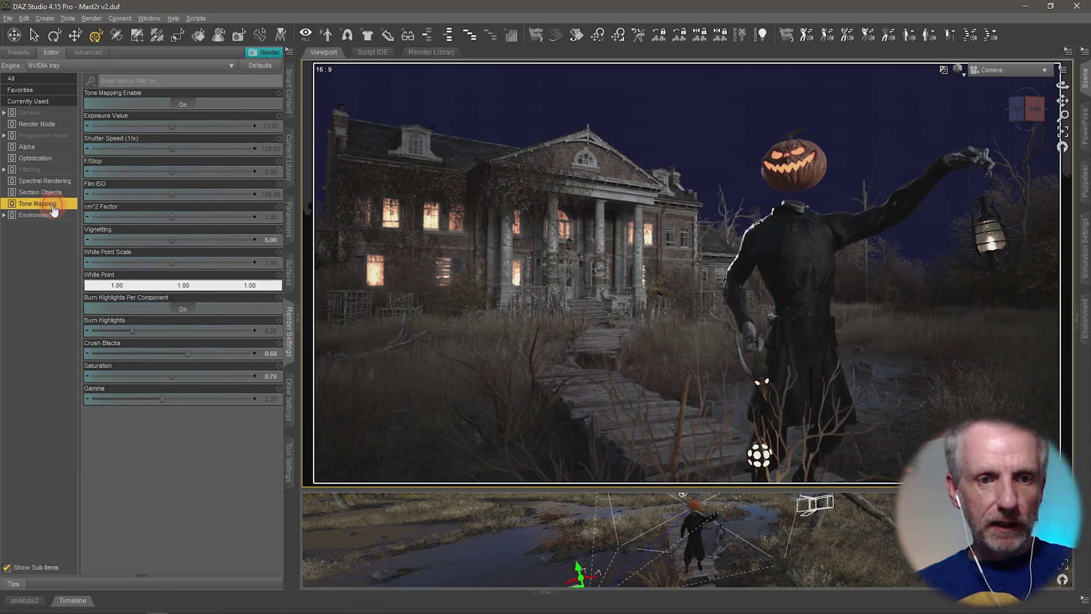
left_click(269, 241)
type("10")
key("Return")
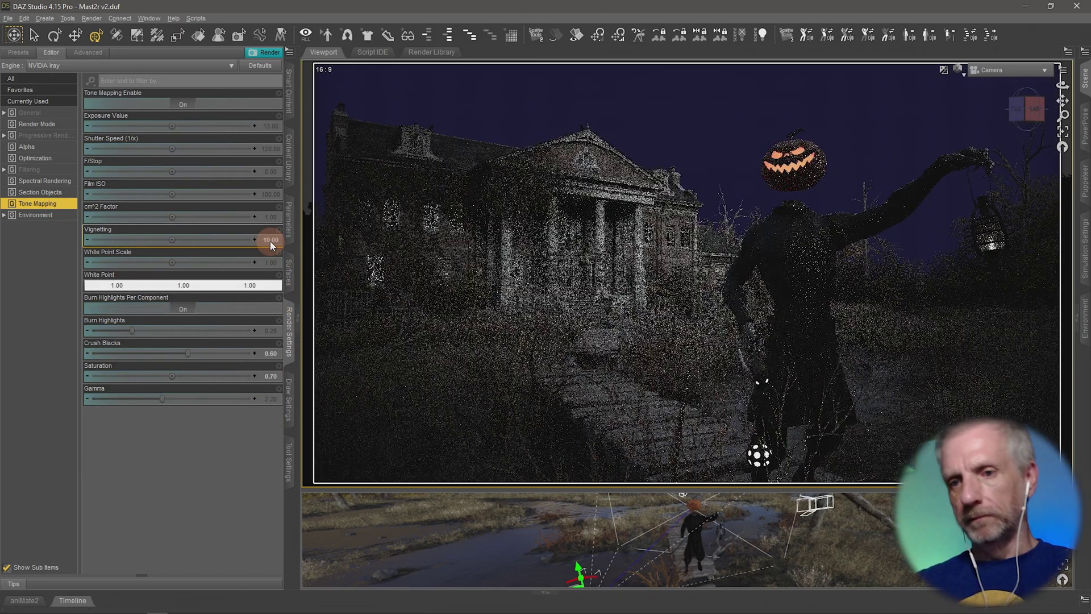
left_click(207, 378)
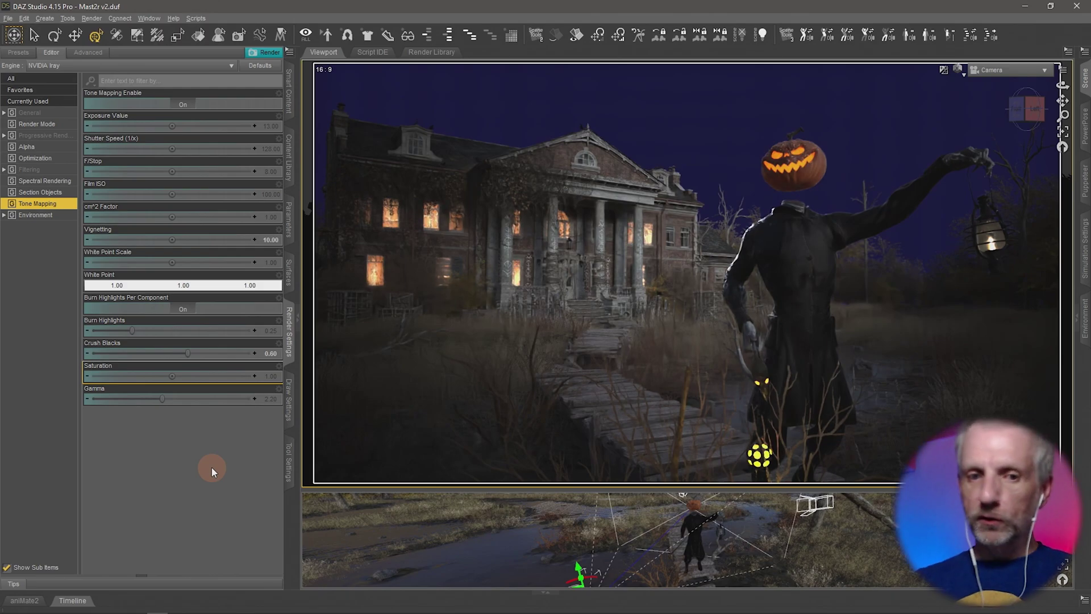
Try the Tone Mapping Saturation at 1.5, and after that at 0.
left_click(277, 376)
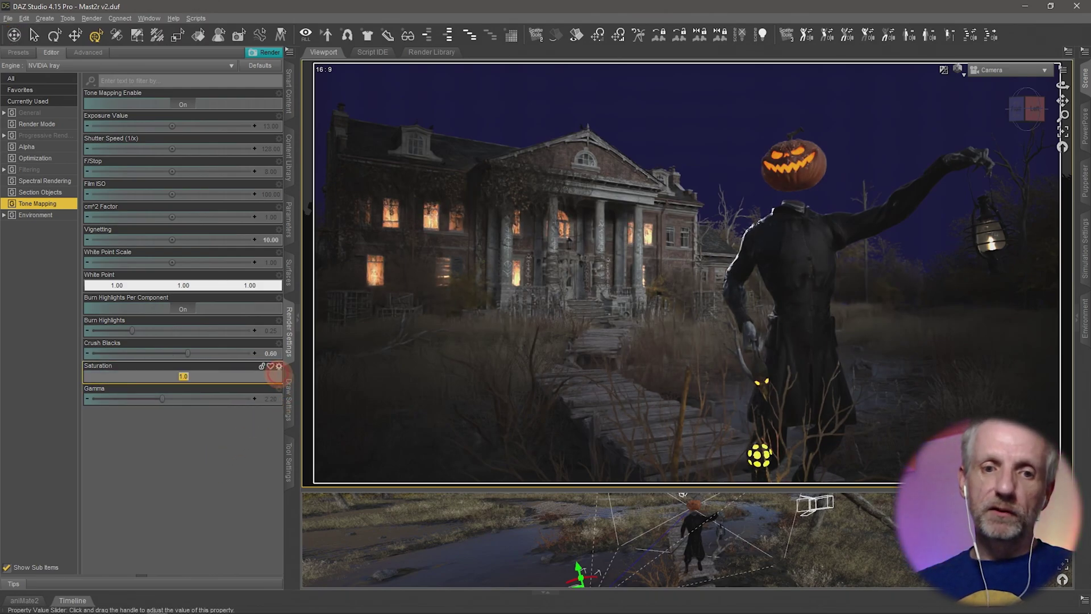
type("1.5")
key("Return")
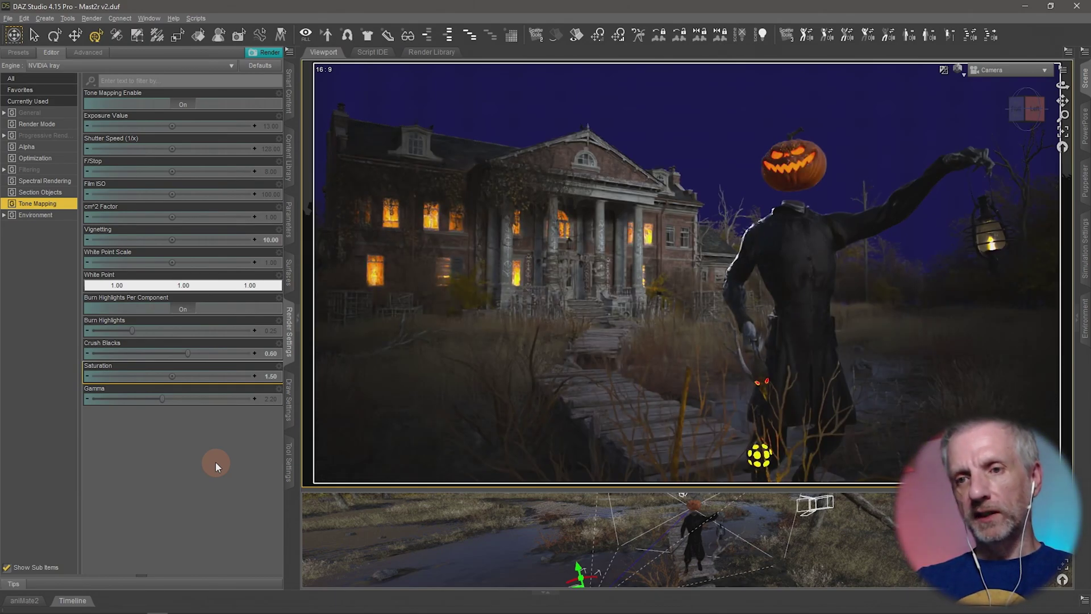
double_click(271, 377)
type("0")
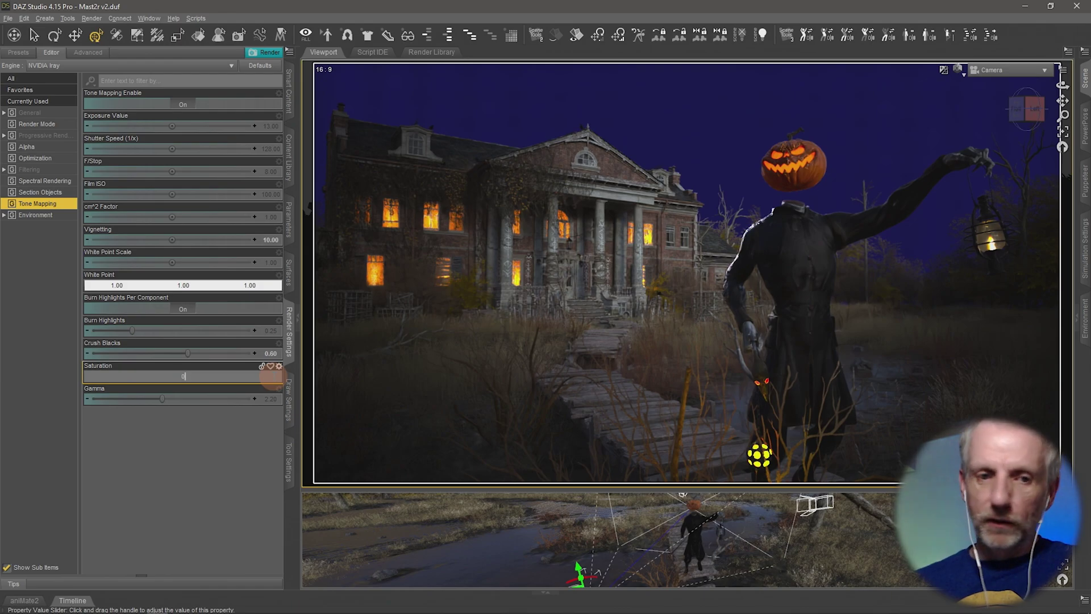
key("Return")
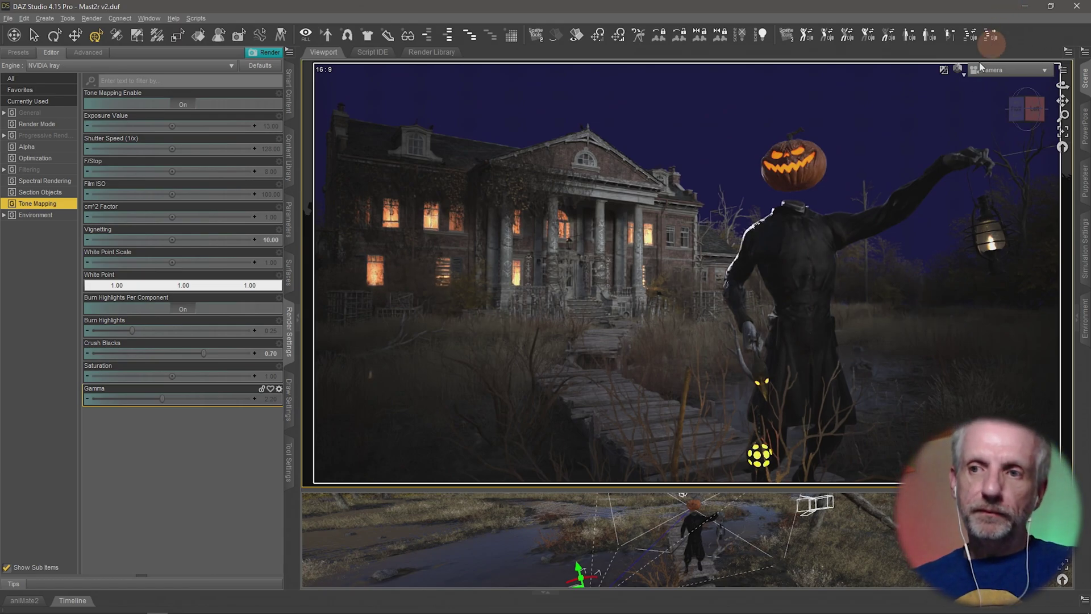
Switch the camera viewport from the rendered preview to Filament (PBR) and enlarge the perspective viewport below it.
left_click(962, 72)
left_click(991, 192)
mouse_move(772, 490)
left_mouse_down()
mouse_move(772, 334)
mouse_move(765, 353)
left_mouse_up()
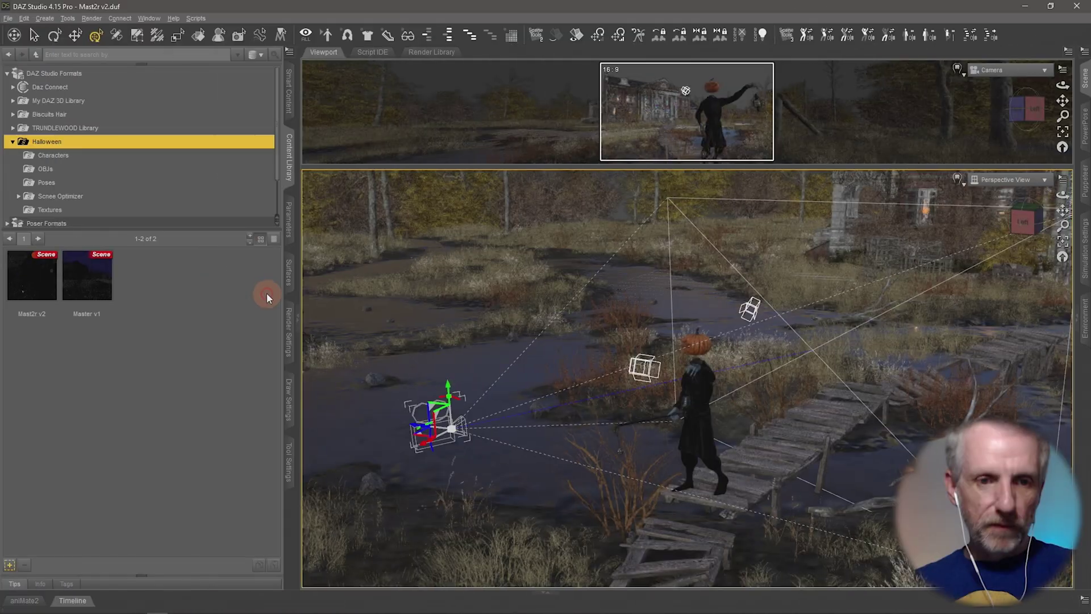
Add the Ghost v2 character from the Halloween Characters folder to the marsh near the horseman.
left_click(77, 155)
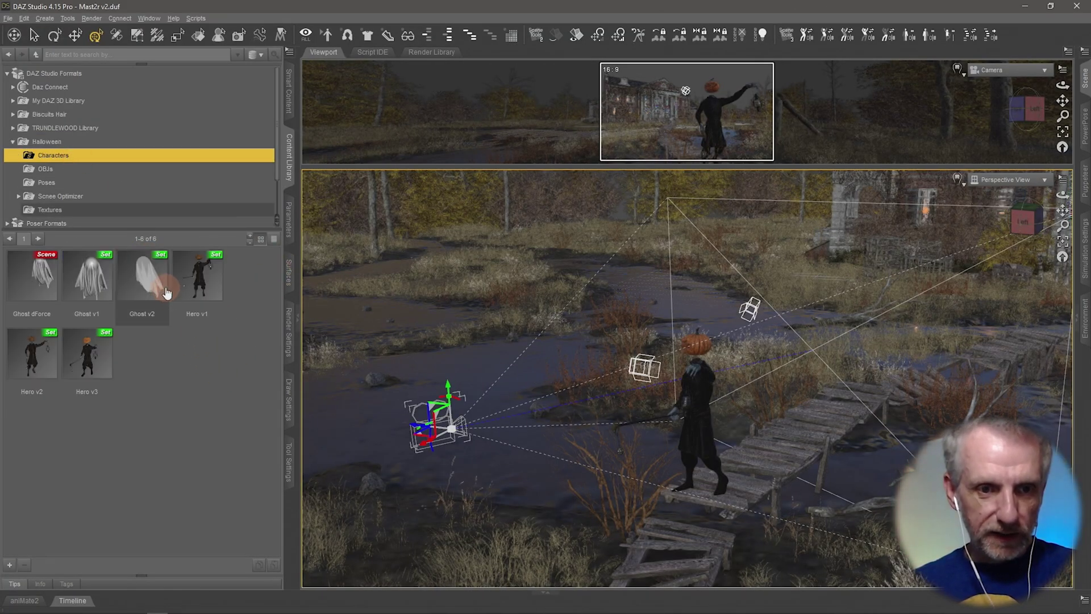
mouse_move(150, 291)
left_click_drag(150, 291, 630, 427)
scroll(624, 365, "up", 4)
left_click(603, 332)
middle_click_drag(609, 391, 612, 391)
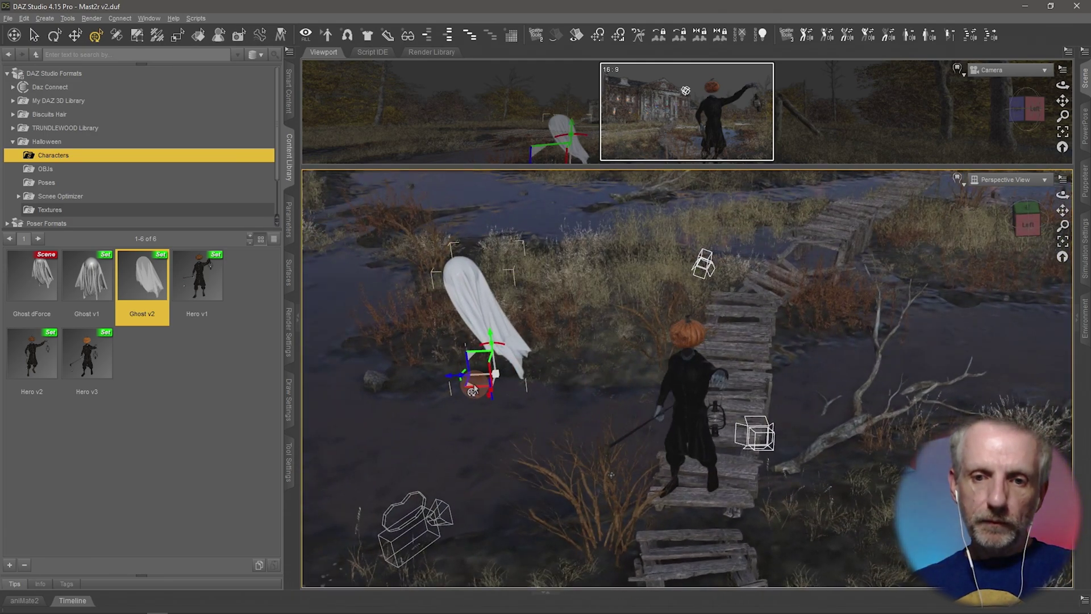
Move the ghost back toward the mansion and raise it so it floats above the marsh beside the boardwalk.
left_click_drag(475, 388, 633, 364)
middle_click_drag(608, 373, 574, 394)
left_click_drag(488, 411, 508, 288)
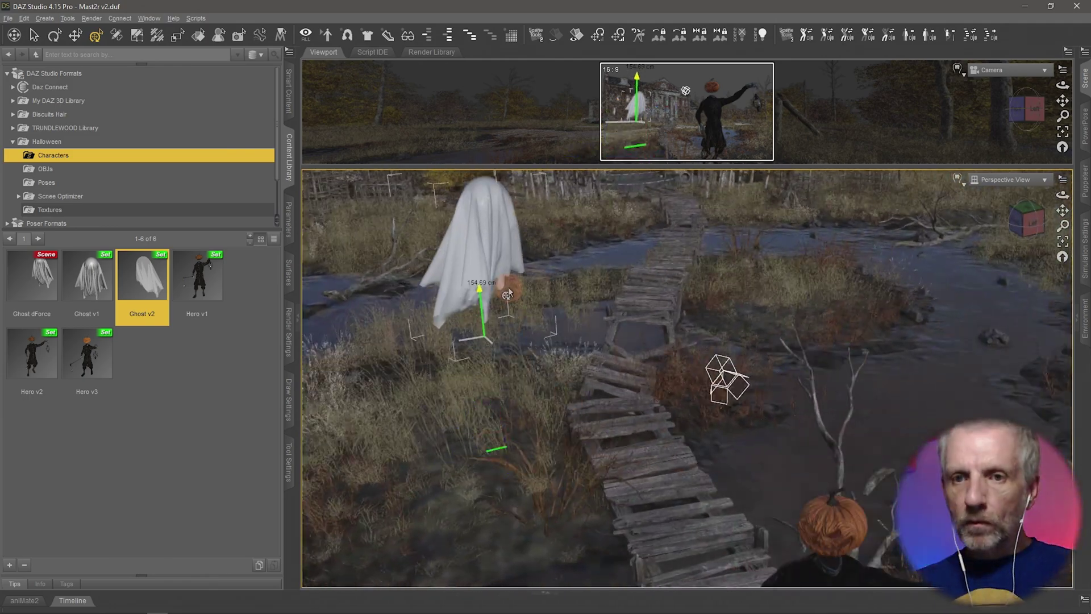
middle_click_drag(508, 288, 568, 352)
left_click_drag(517, 425, 334, 275)
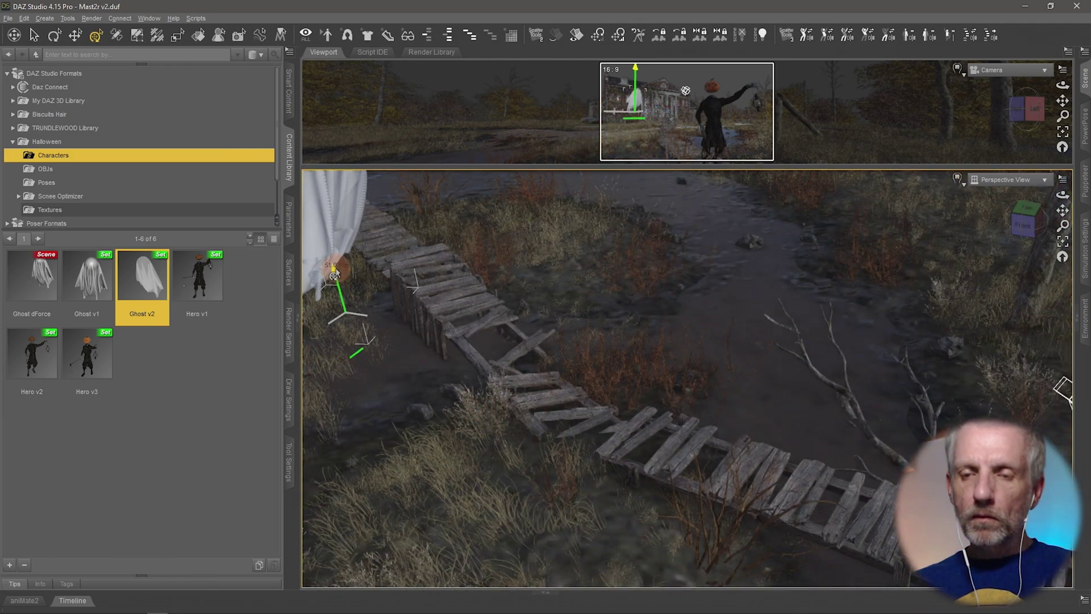
mouse_move(562, 366)
middle_mouse_down()
mouse_move(546, 344)
mouse_move(561, 366)
middle_mouse_up()
left_click_drag(561, 370, 542, 314, "alt")
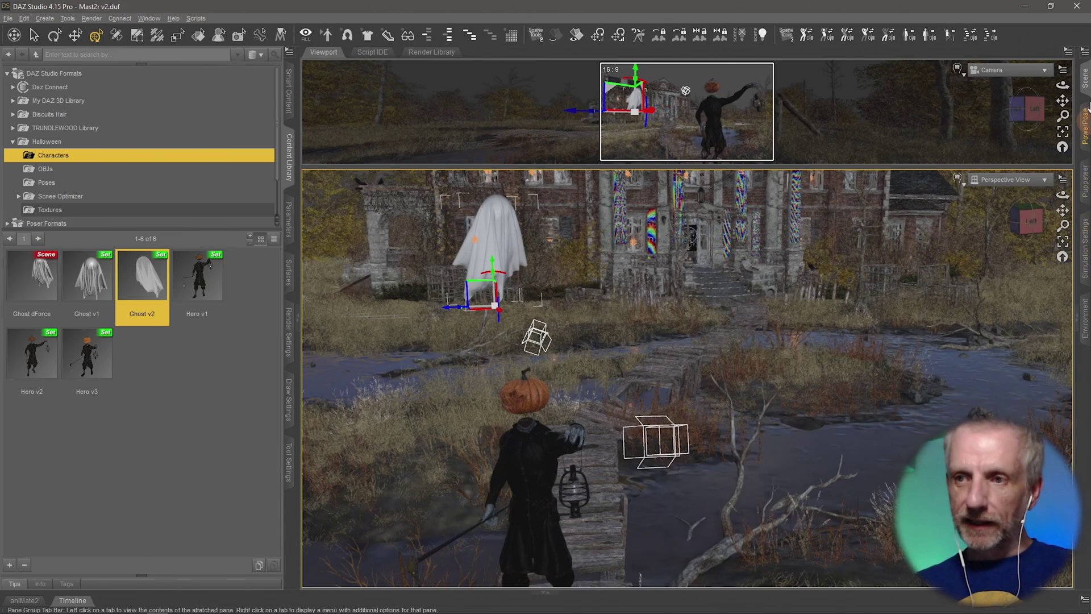
Enlarge the camera viewport and switch it to NVIDIA Iray to preview the ghost in the night scene.
left_click(1086, 83)
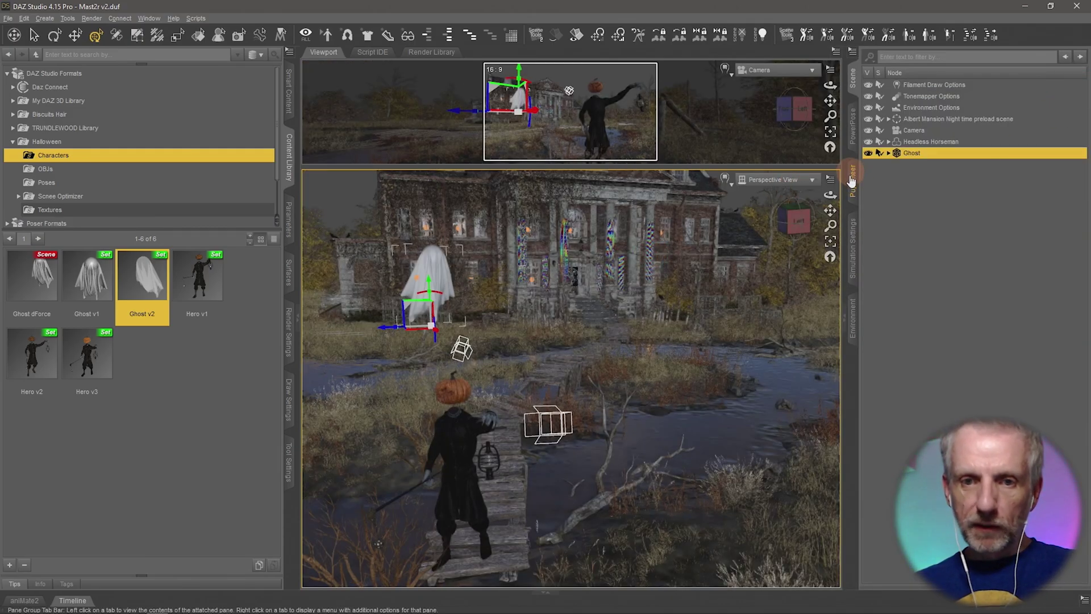
left_click(852, 79)
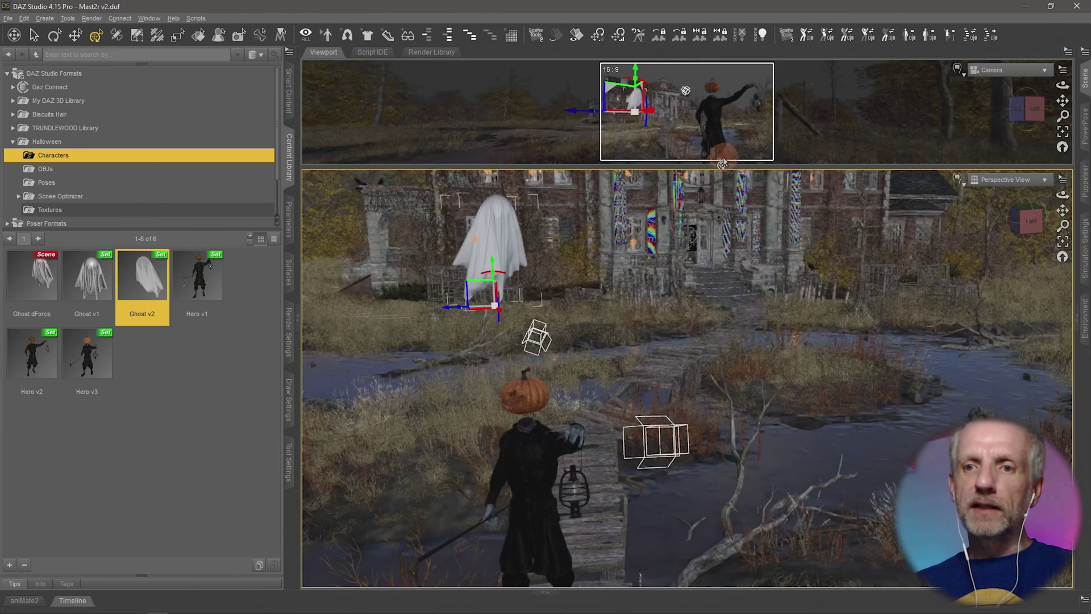
left_click_drag(722, 168, 725, 480)
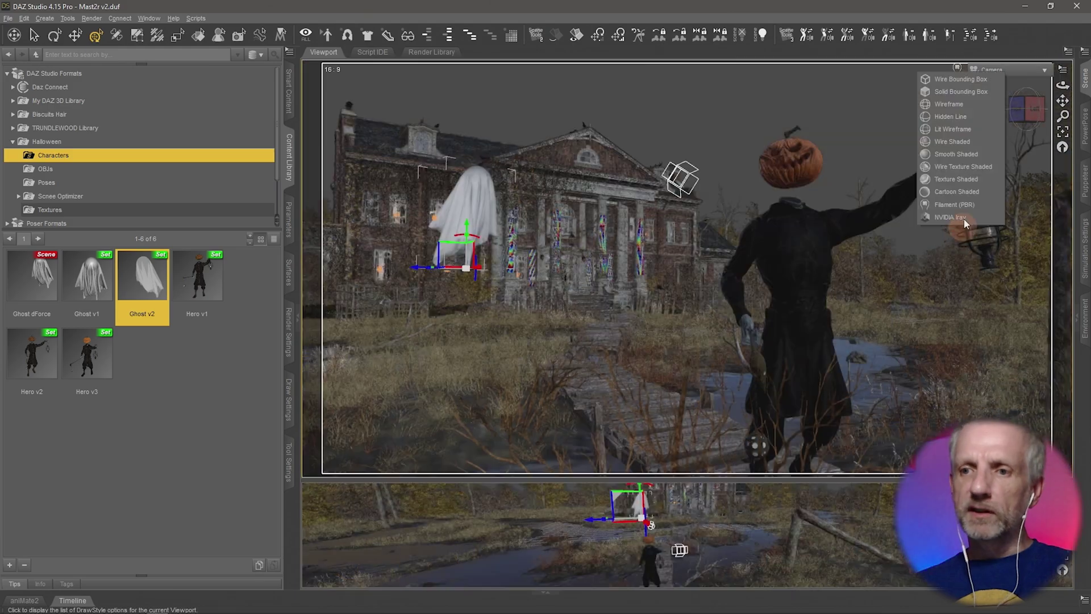
left_click(966, 216)
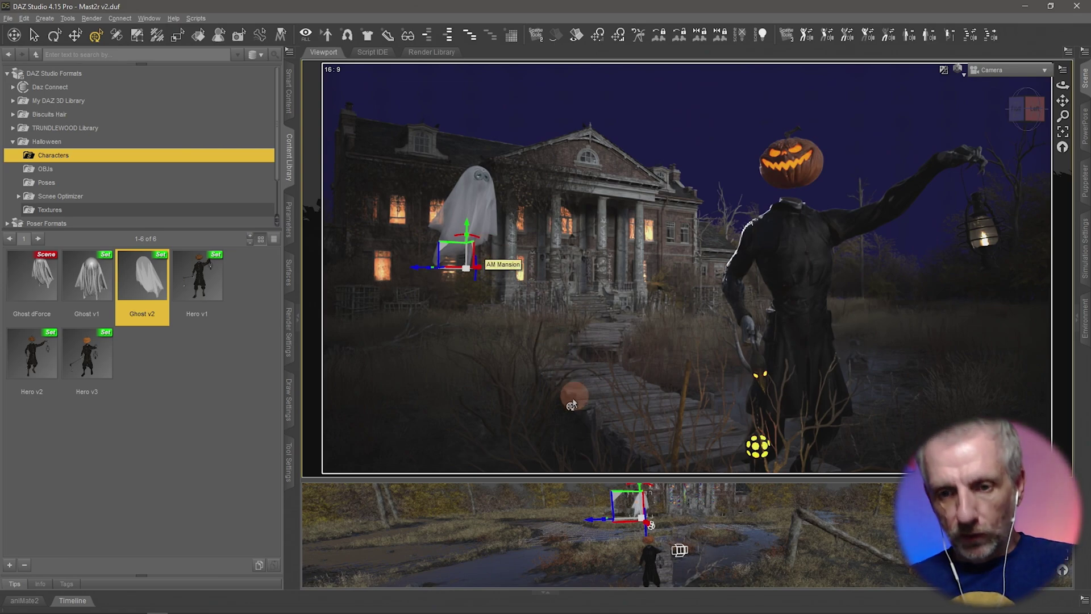
Rotate the floating ghost in front of the mansion and enlarge the rendered camera viewport to check its pose.
left_click_drag(610, 480, 605, 401)
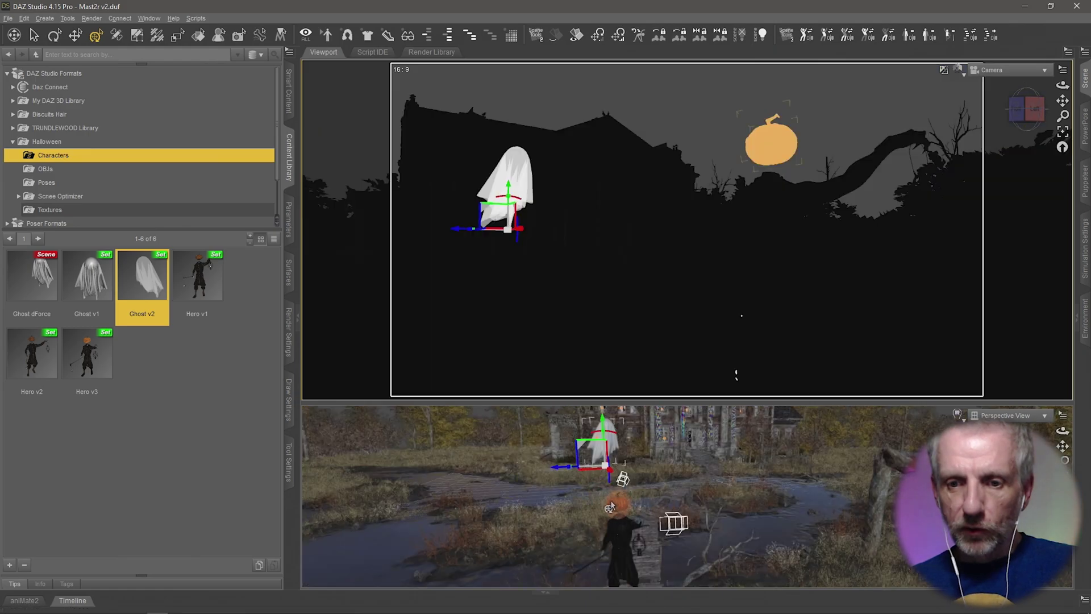
middle_click_drag(604, 446, 565, 485)
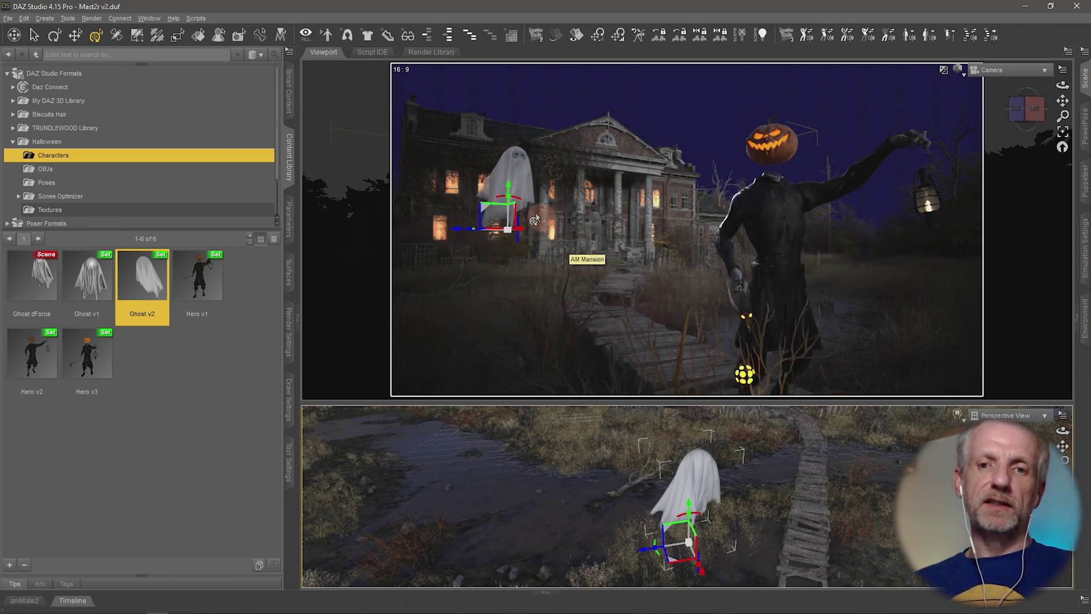
left_click_drag(520, 208, 687, 256)
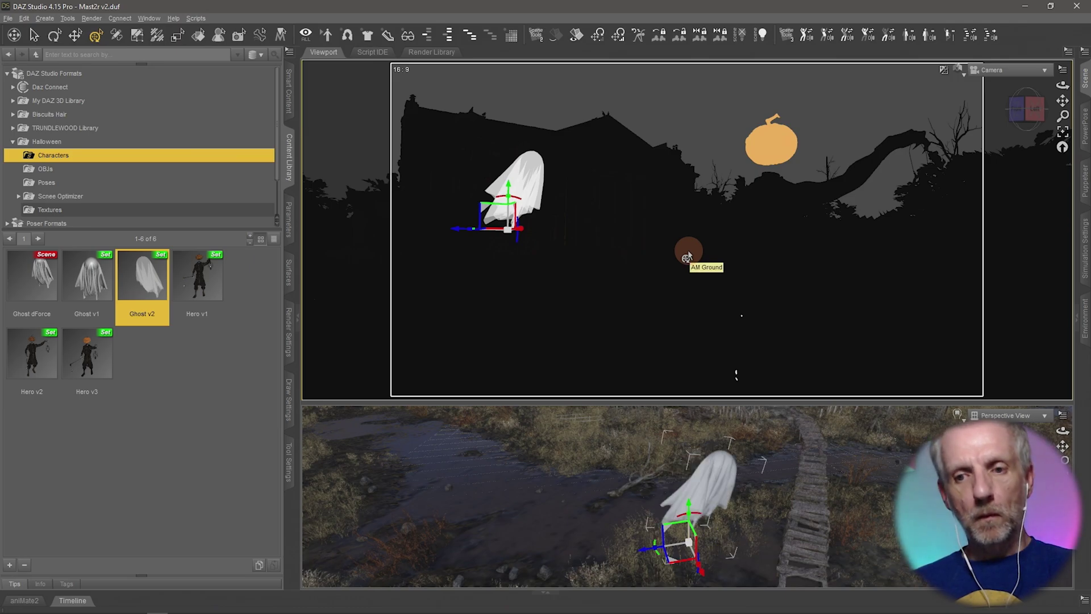
left_click(958, 69)
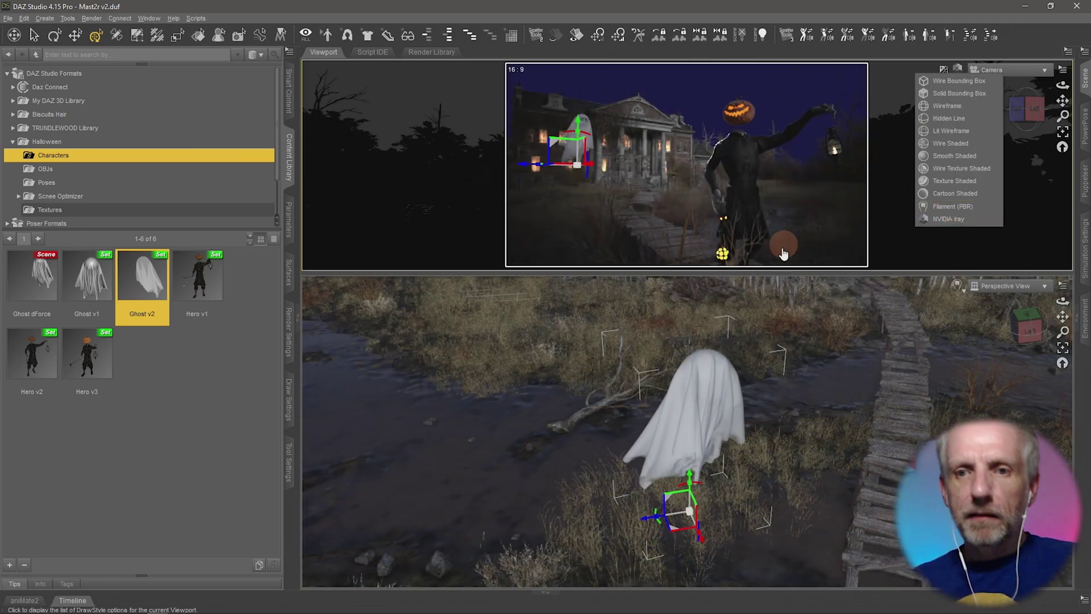
left_click(782, 275)
left_click_drag(783, 273, 776, 428)
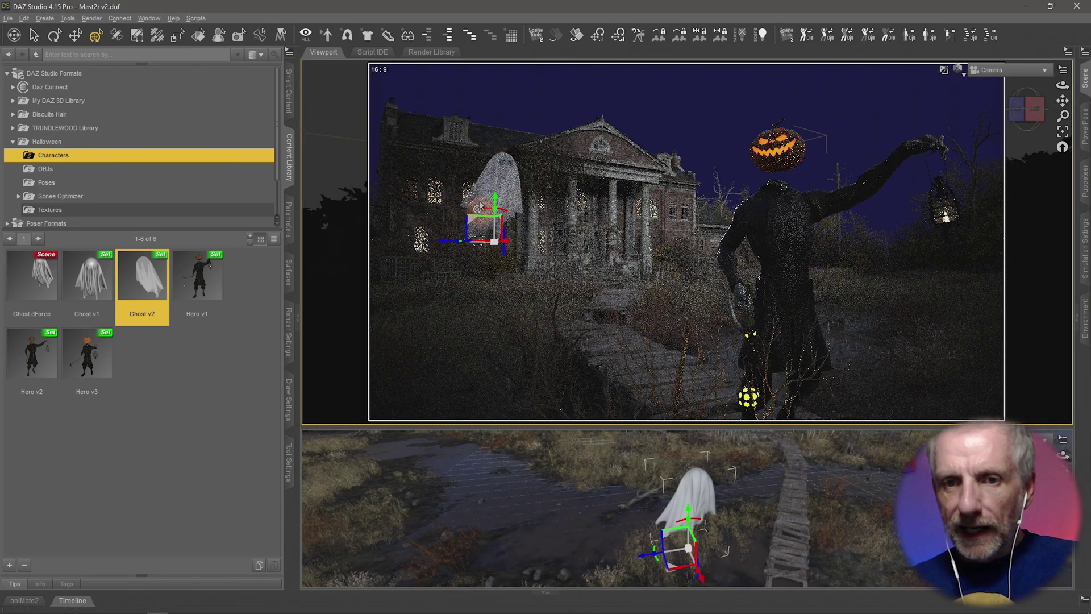
Set the Luminous Efficacy of the ghost surface's emission to 75 lm/W.
left_click(289, 277)
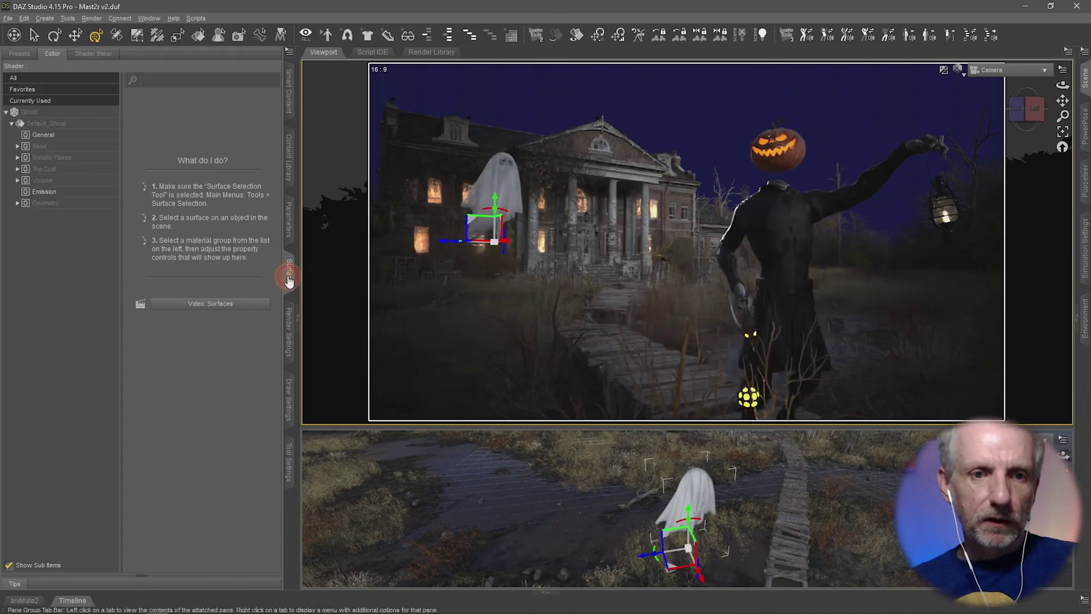
left_click(74, 191)
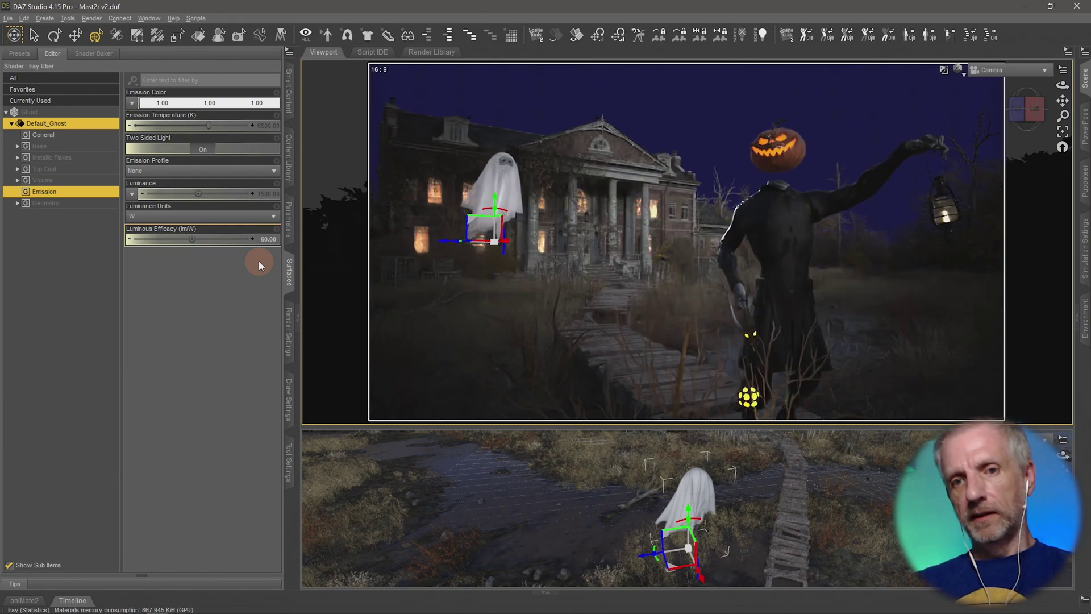
left_click(266, 239)
type("75")
key("Return")
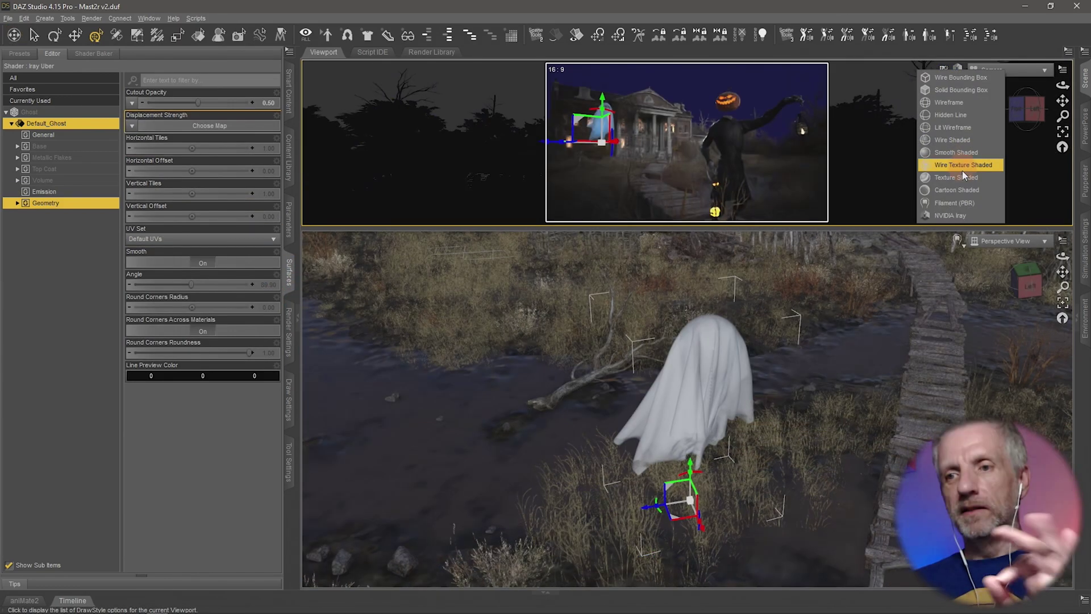
Switch the camera viewport back to Filament (PBR) and show a wider area around the ghost in the perspective viewport.
left_click(975, 204)
scroll(727, 376, "down", 6)
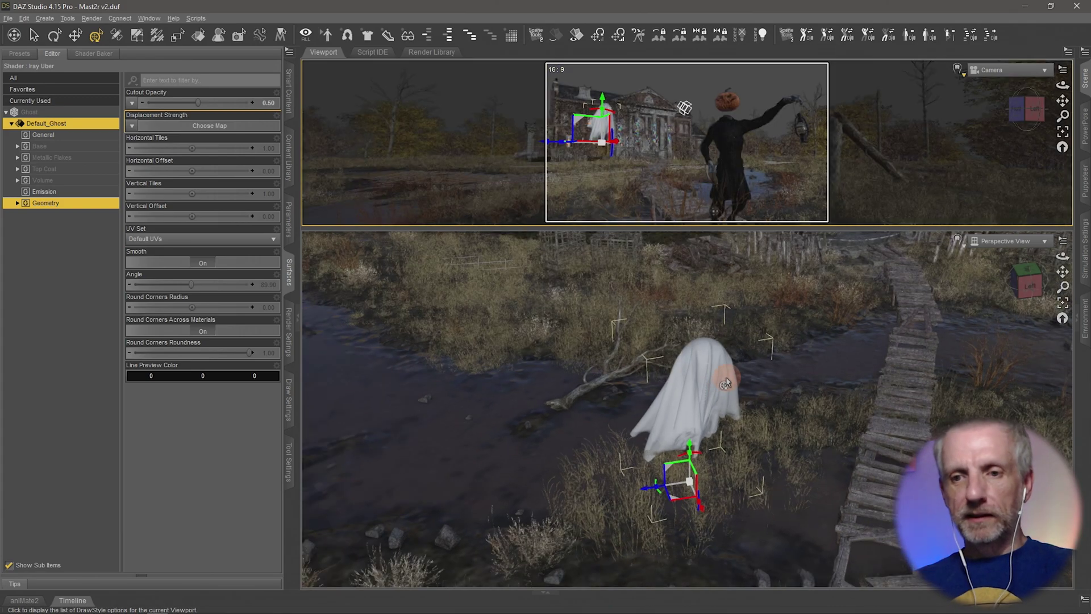
scroll(724, 381, "down", 3)
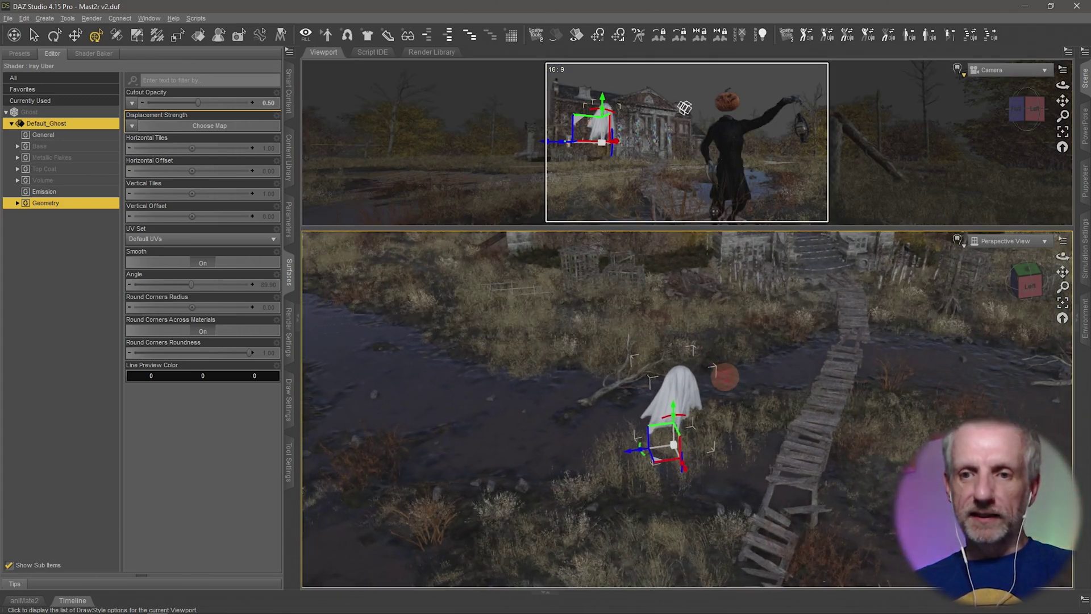
Duplicate the Ghost together with its node hierarchy and collapse the copy in the scene list.
left_click(1086, 80)
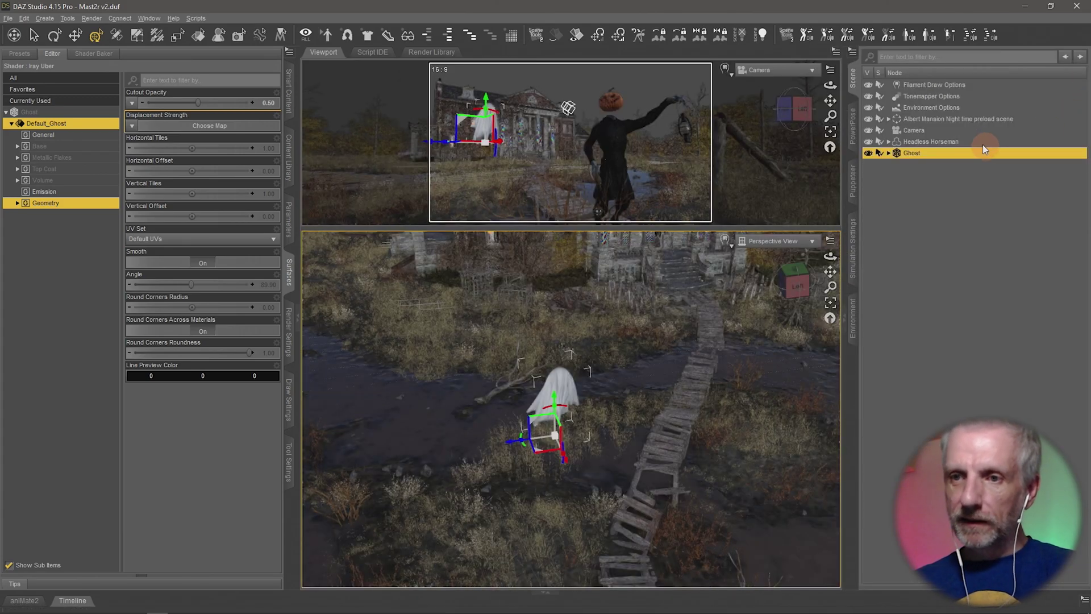
left_click(20, 18)
mouse_move(74, 82)
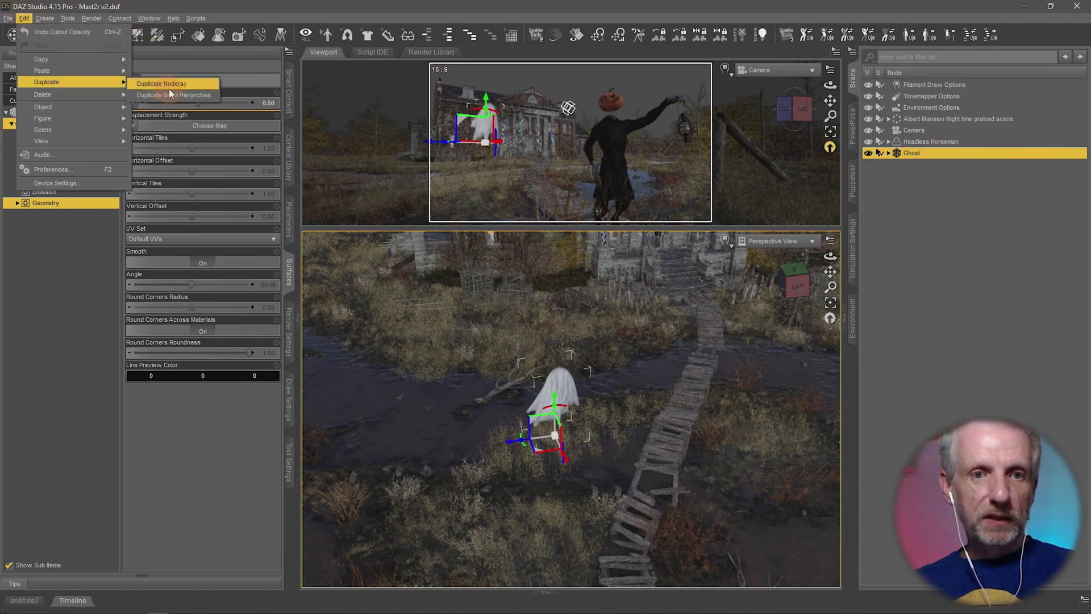
left_click(205, 96)
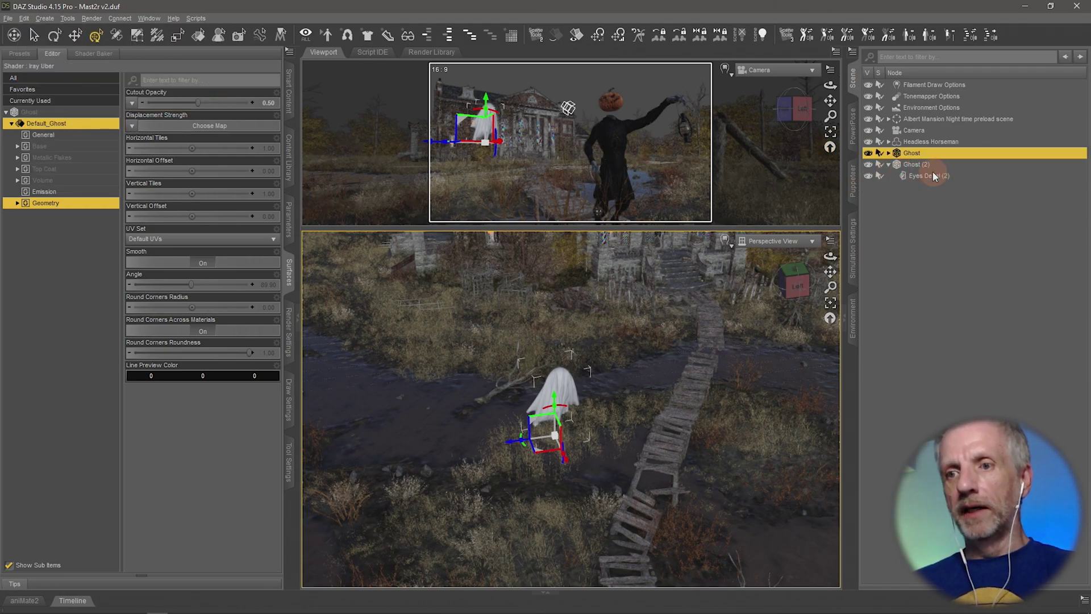
left_click(891, 167)
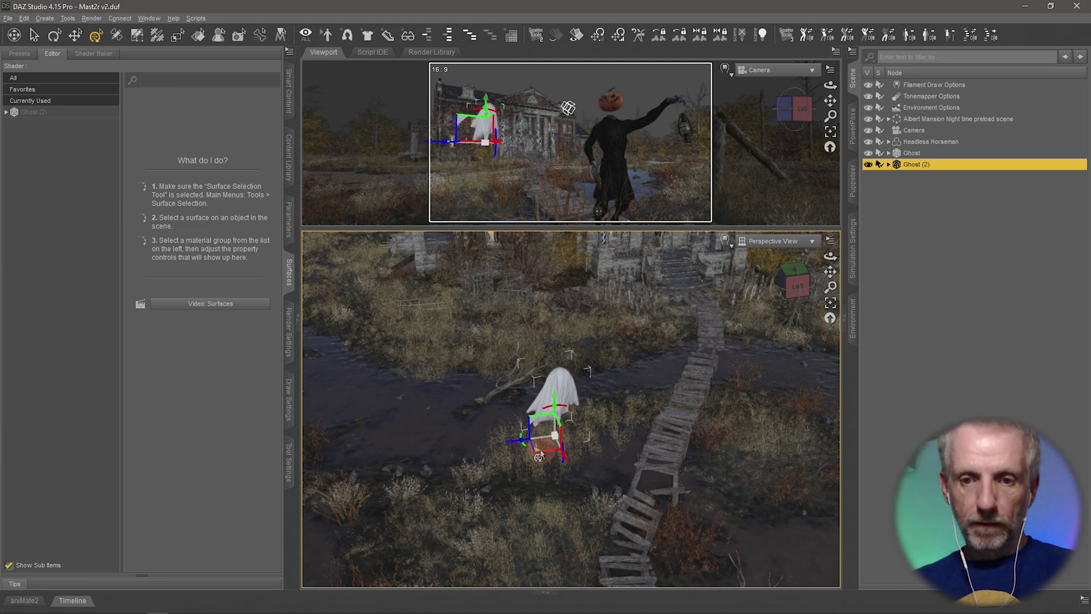
Move Ghost (2) above the boardwalk closer to the camera, tilt it, and select the original Ghost.
left_click_drag(538, 455, 627, 499)
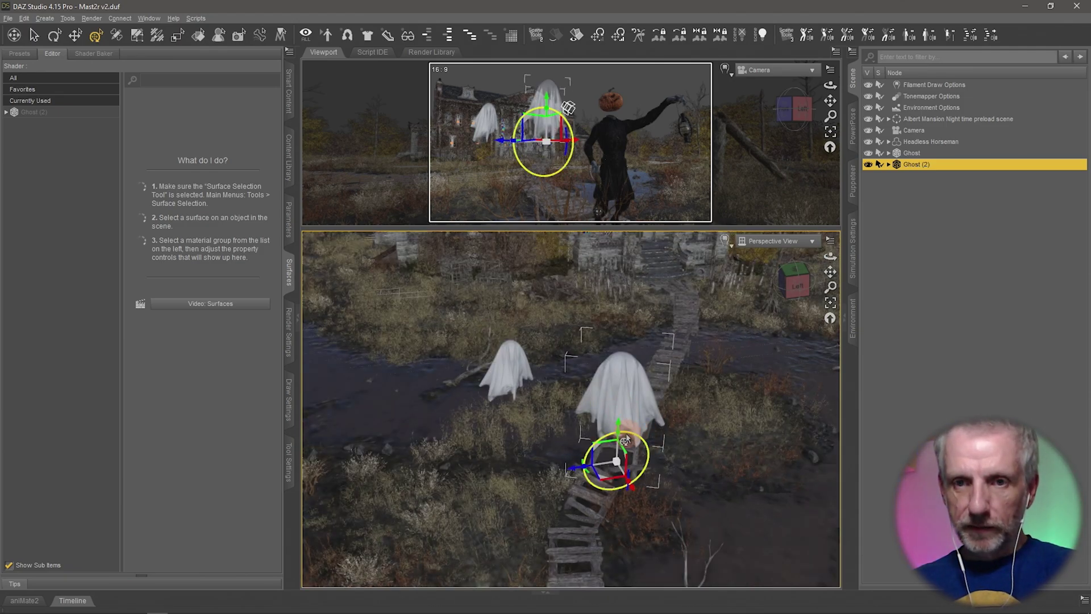
left_click_drag(626, 440, 822, 268)
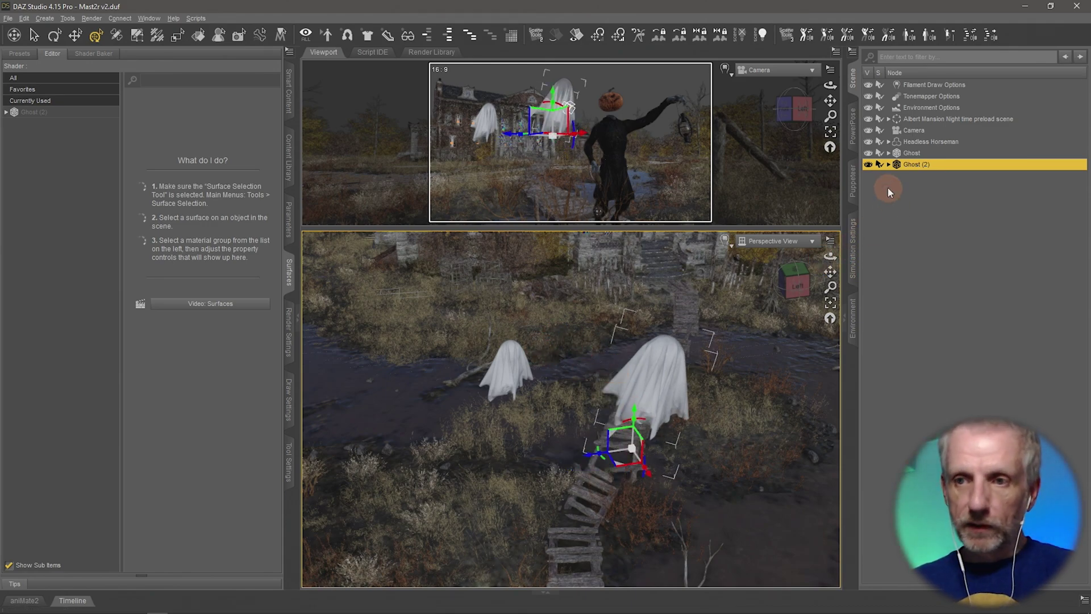
left_click(911, 152)
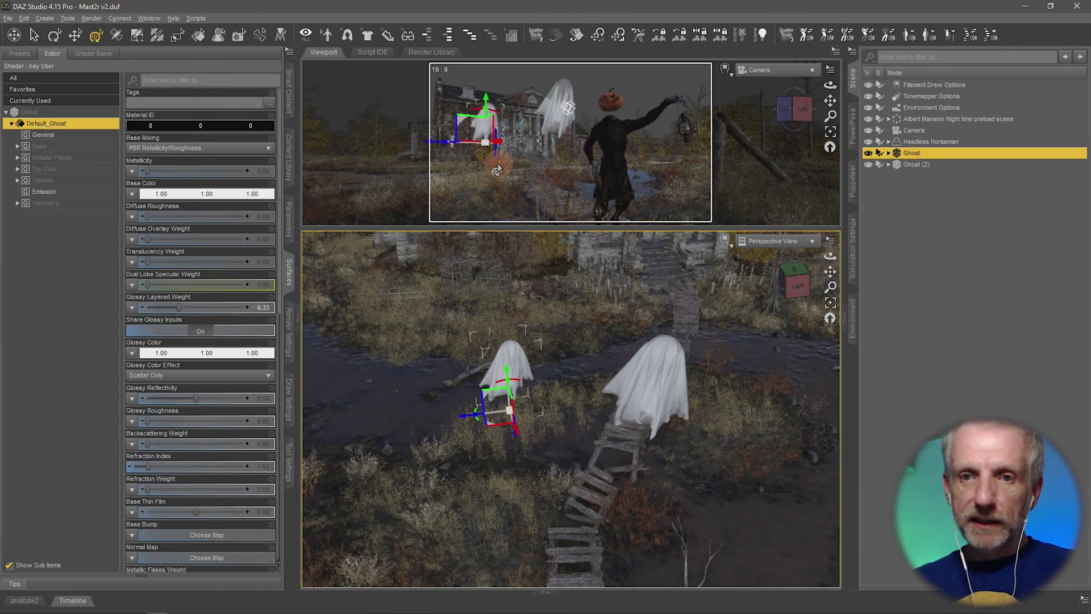
Duplicate the original Ghost and shift the copy, Ghost (3), toward the boardwalk and lower above the ground.
left_click(25, 18)
left_click(59, 69)
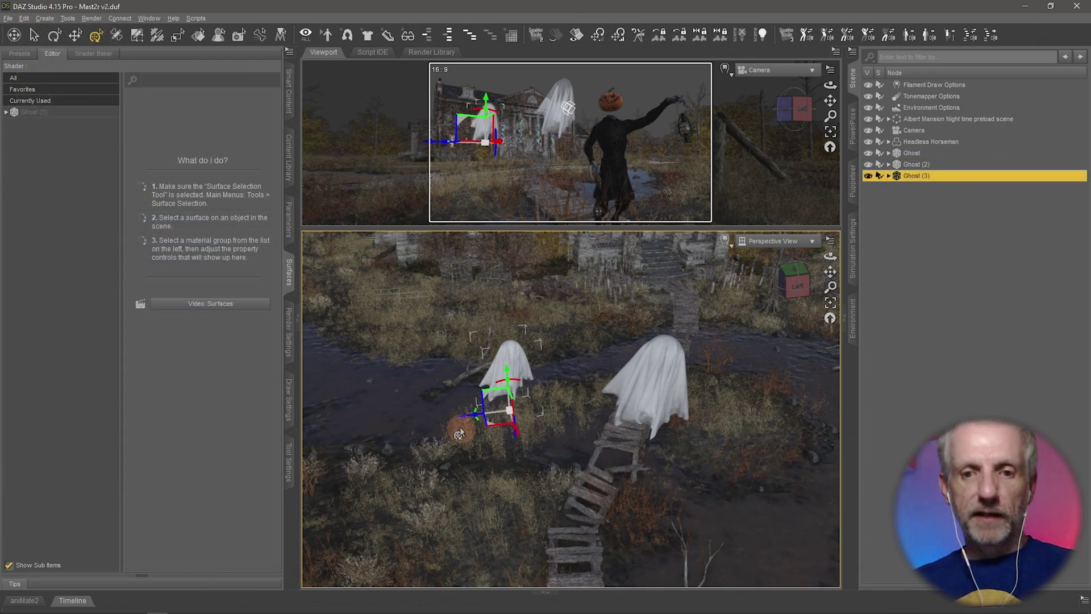
left_click_drag(461, 419, 521, 416)
mouse_move(552, 447)
middle_mouse_down()
mouse_move(561, 447)
mouse_move(550, 449)
middle_mouse_up()
left_click_drag(556, 363, 556, 397)
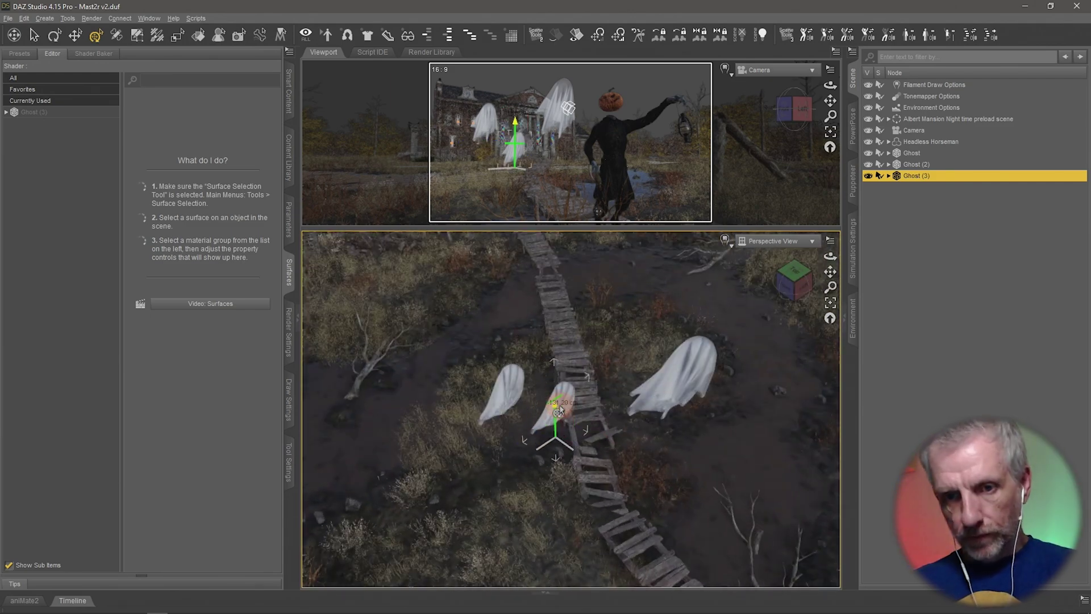
Bring Ghost (3) closer to the camera beside the boardwalk and turn and tilt it to differ from the other ghosts.
left_click_drag(585, 464, 532, 537)
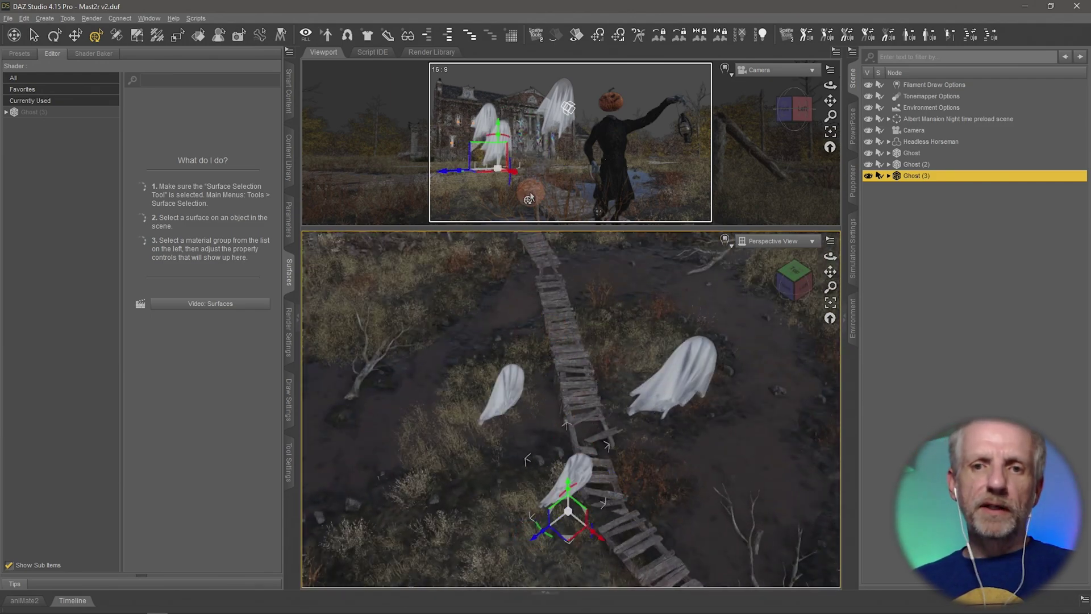
left_click_drag(499, 130, 461, 195)
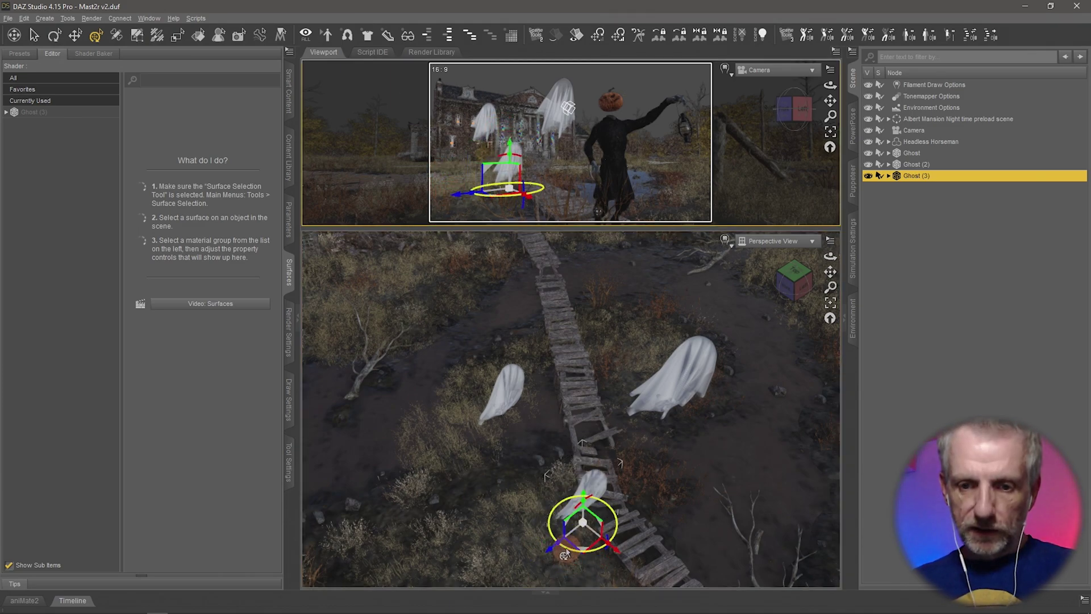
left_click_drag(551, 547, 555, 547)
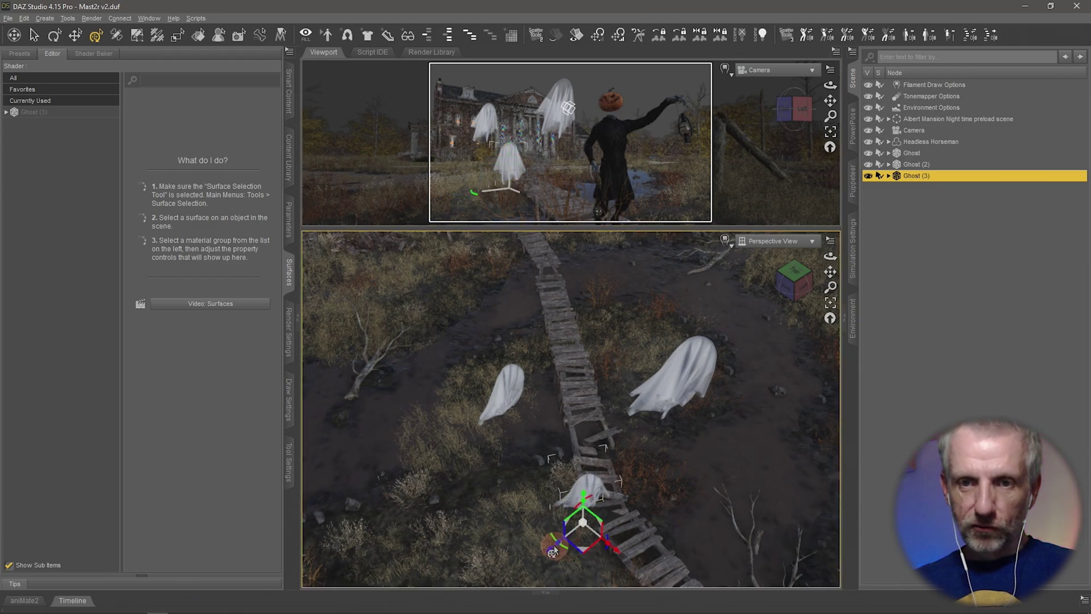
middle_click_drag(620, 523, 620, 523)
left_click_drag(620, 524, 548, 489, "alt")
left_click_drag(616, 436, 616, 437)
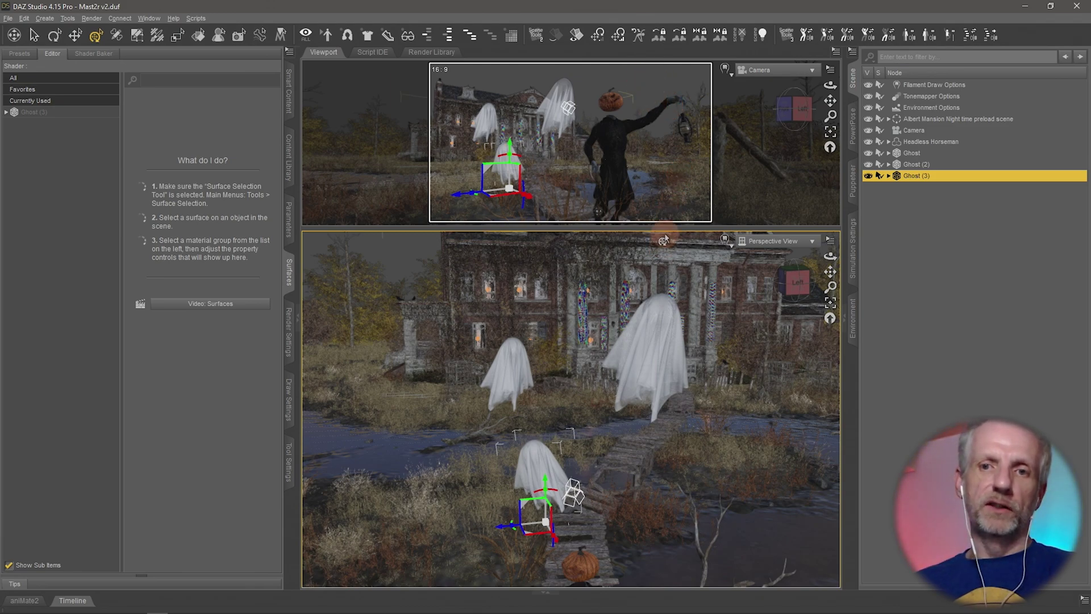
Duplicate Ghost (2) and move the copy, Ghost (4), across to the horseman's lantern side, tilting it slightly.
left_click(664, 382)
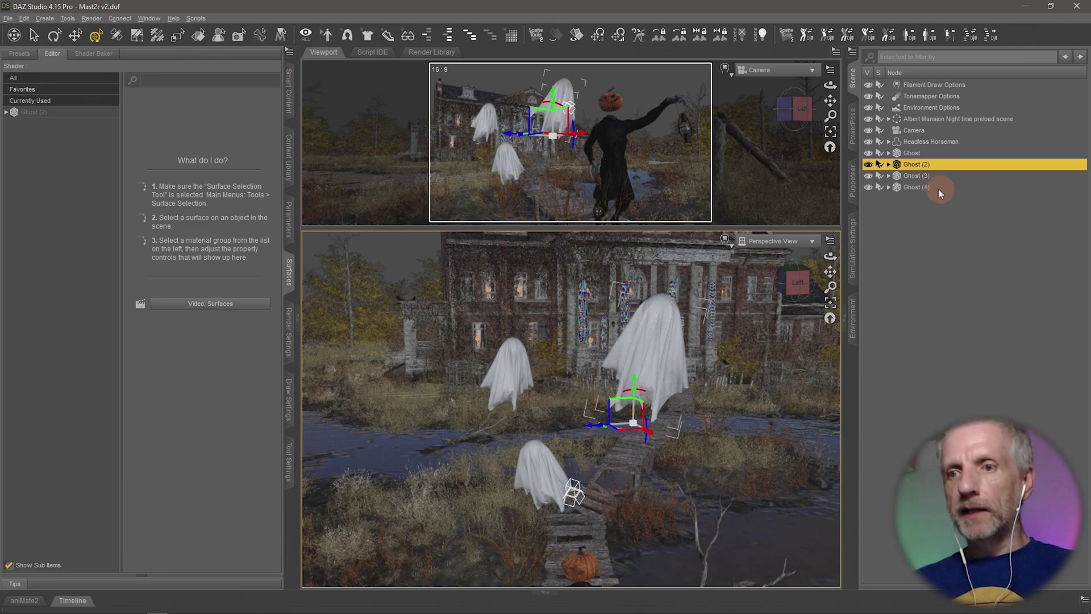
left_click(936, 189)
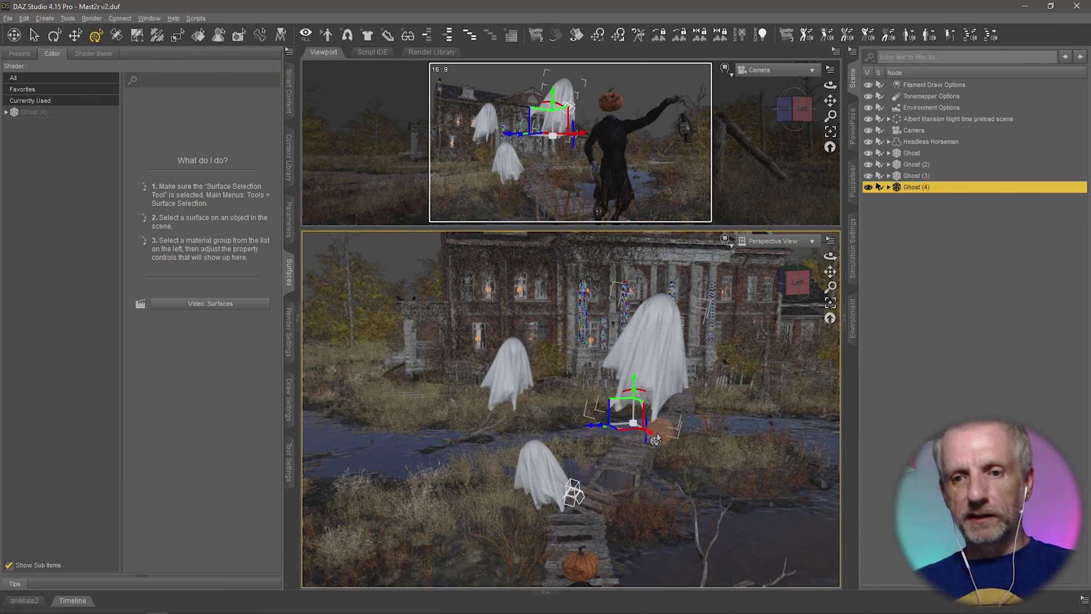
left_click(556, 143)
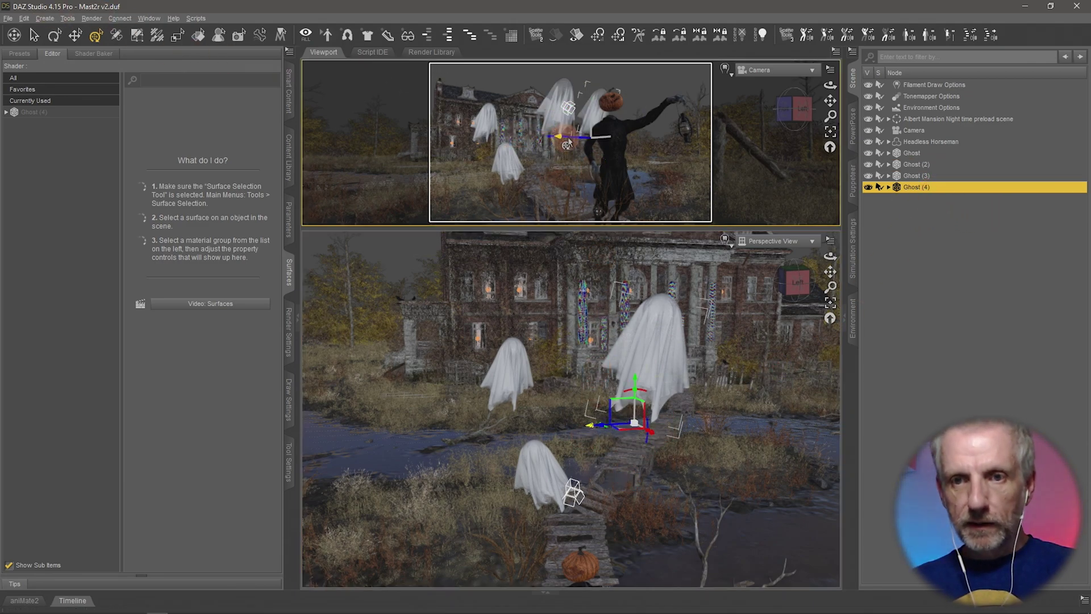
left_click_drag(685, 228, 684, 506)
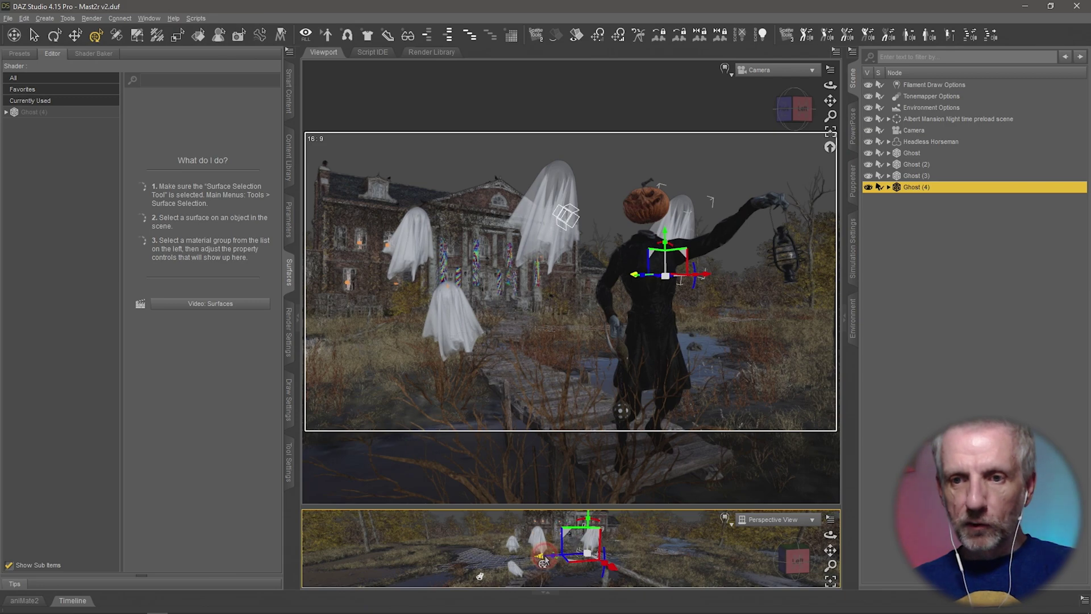
left_click_drag(544, 558, 555, 557)
left_click_drag(592, 519, 600, 519)
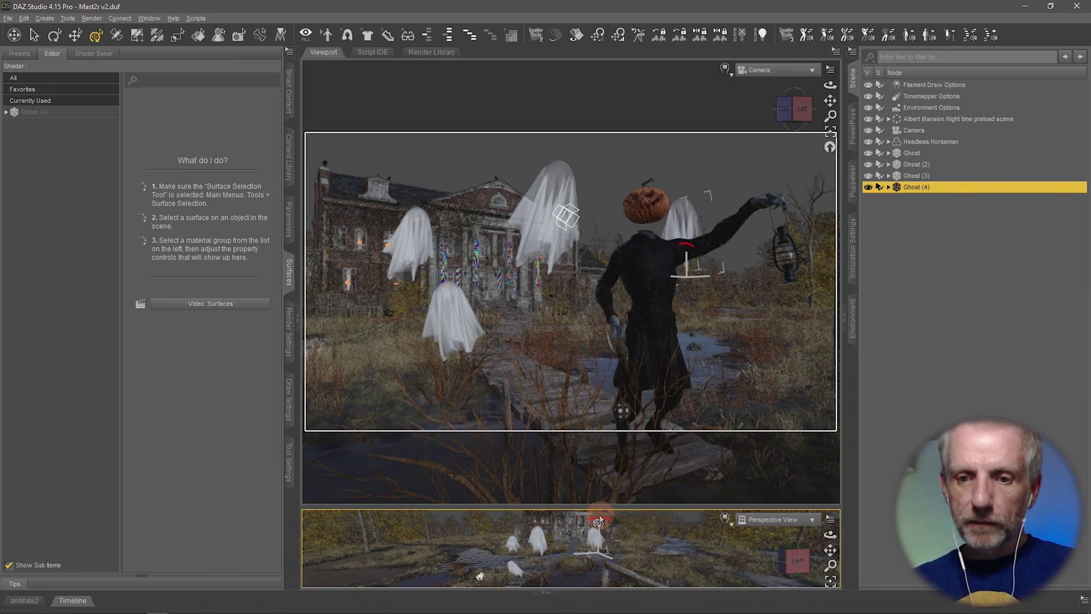
left_click_drag(627, 566, 663, 583)
left_click_drag(671, 507, 675, 325)
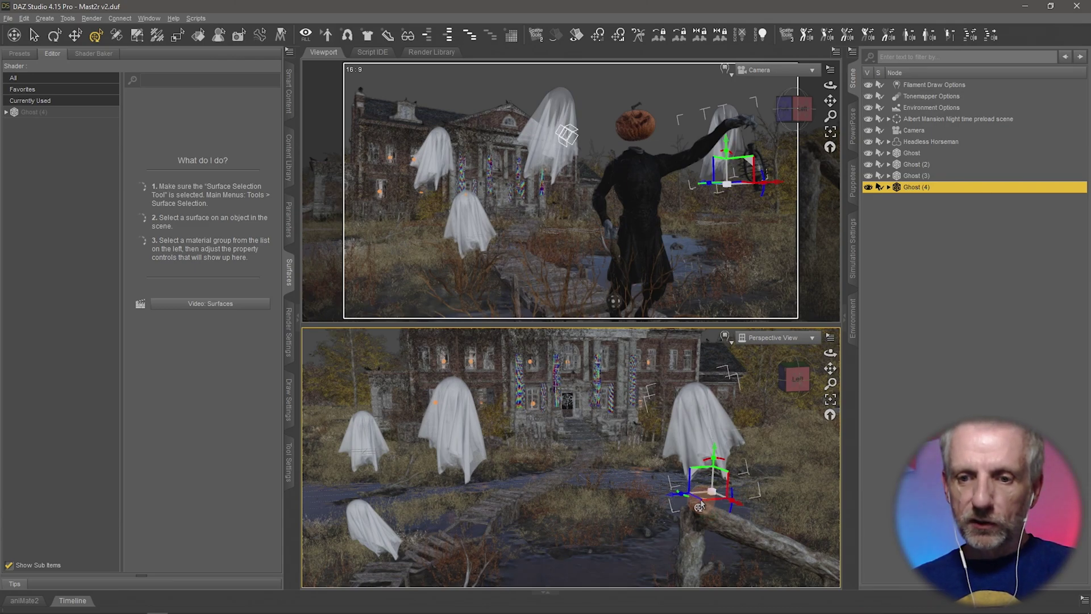
Move Ghost (4) nearer to the camera behind the horseman's raised arm, tilt it, and lower it slightly.
middle_click_drag(631, 351, 631, 354)
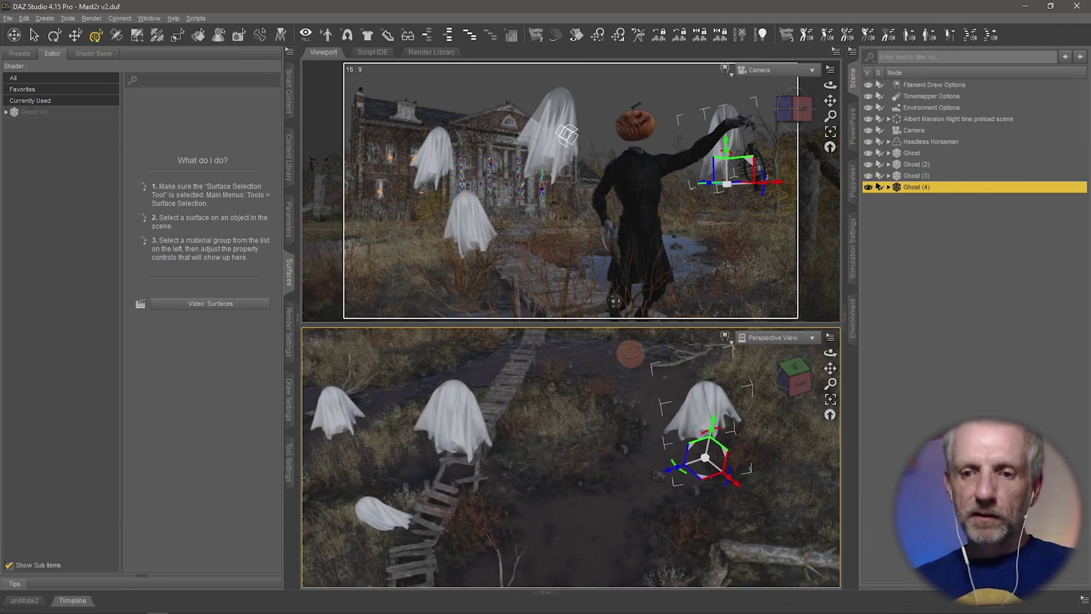
left_click_drag(705, 472, 712, 456, "alt")
left_click_drag(692, 476, 572, 549)
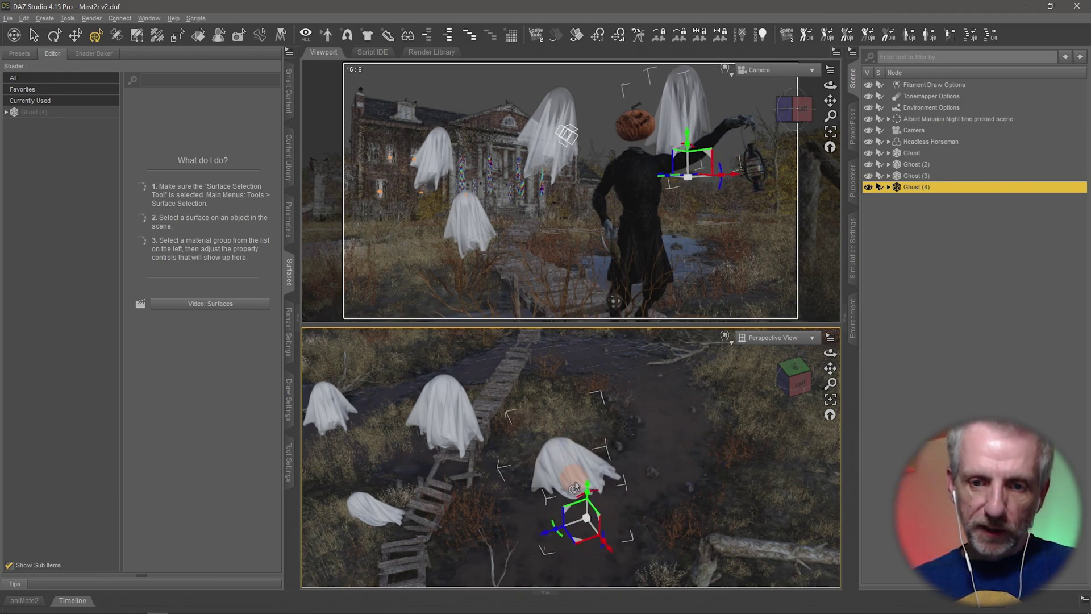
left_click_drag(588, 490, 599, 551)
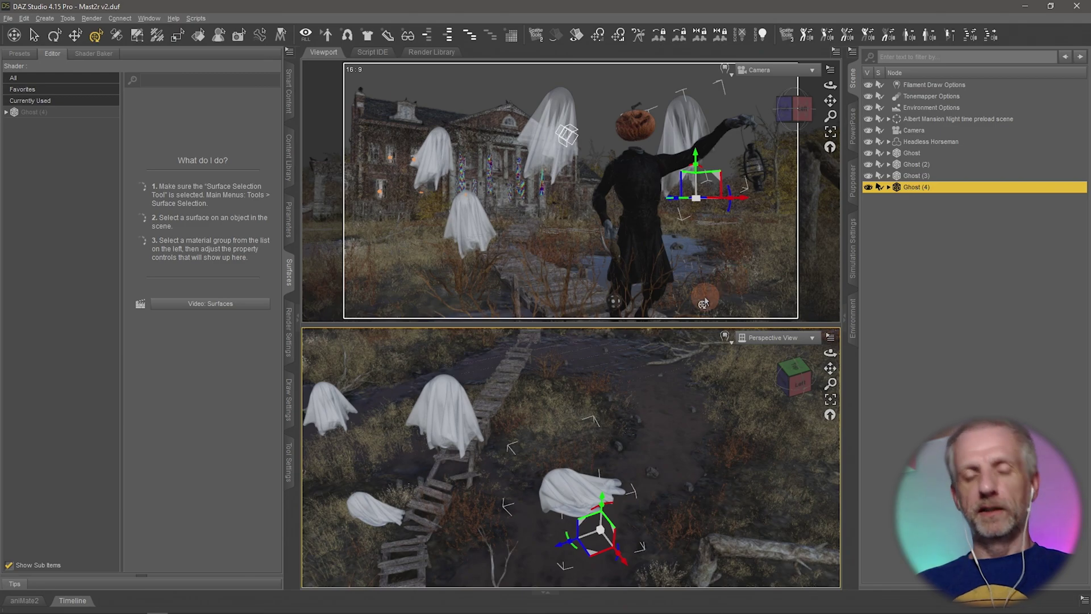
Duplicate Ghost (4) to get a fifth ghost.
middle_click_drag(570, 418, 518, 455)
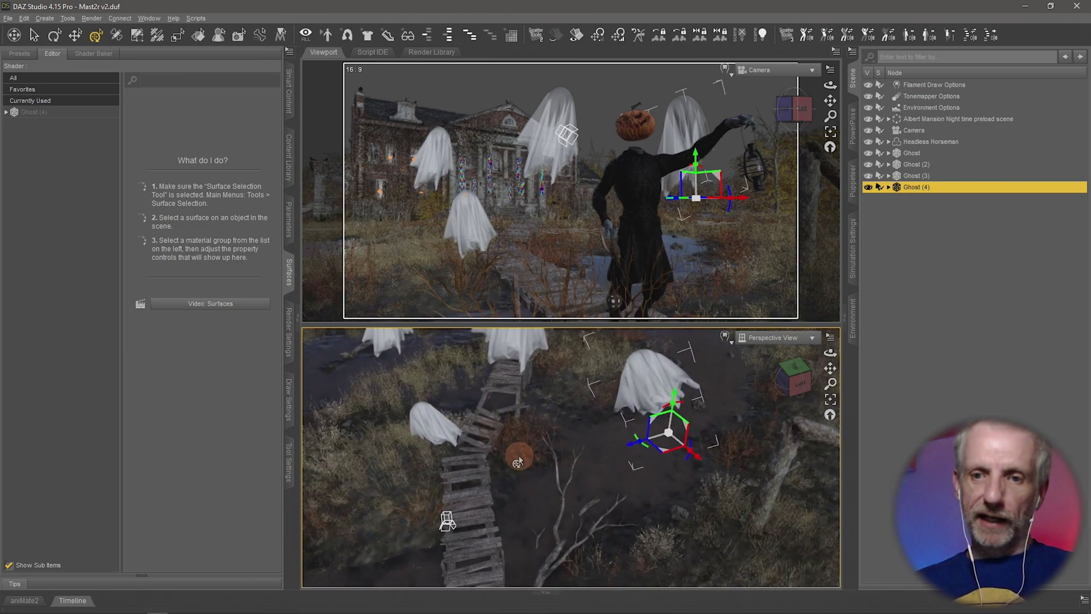
left_click(27, 18)
mouse_move(68, 82)
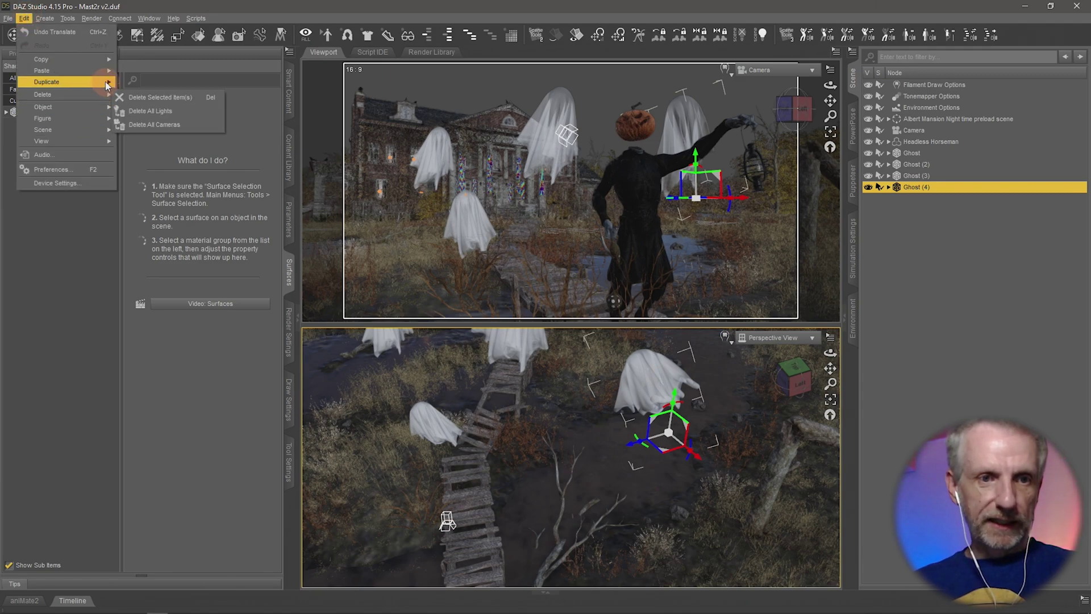
left_click(156, 95)
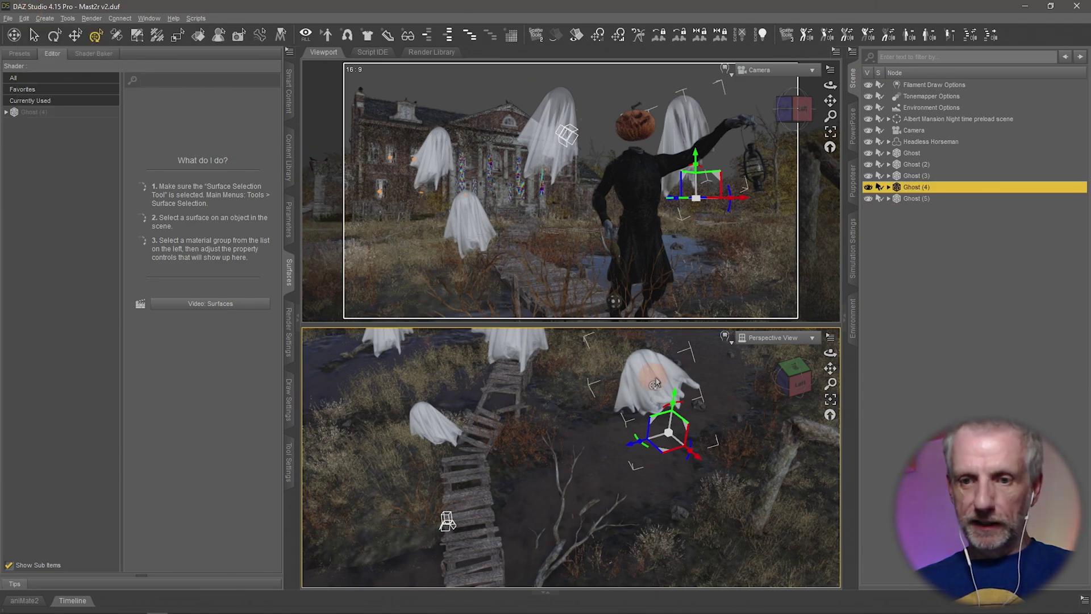
Lower Ghost (4), bring it into the foreground beside the horseman, and turn it.
left_click_drag(674, 400, 690, 486)
middle_click_drag(689, 486, 688, 392)
left_click_drag(644, 449, 600, 517)
left_click_drag(617, 472, 641, 479)
middle_click_drag(676, 540, 654, 516)
left_click_drag(550, 485, 567, 457)
Reposition Ghost (4) closer to the camera below the lantern and enlarge the camera viewport to check the framing.
middle_click_drag(631, 509, 745, 528)
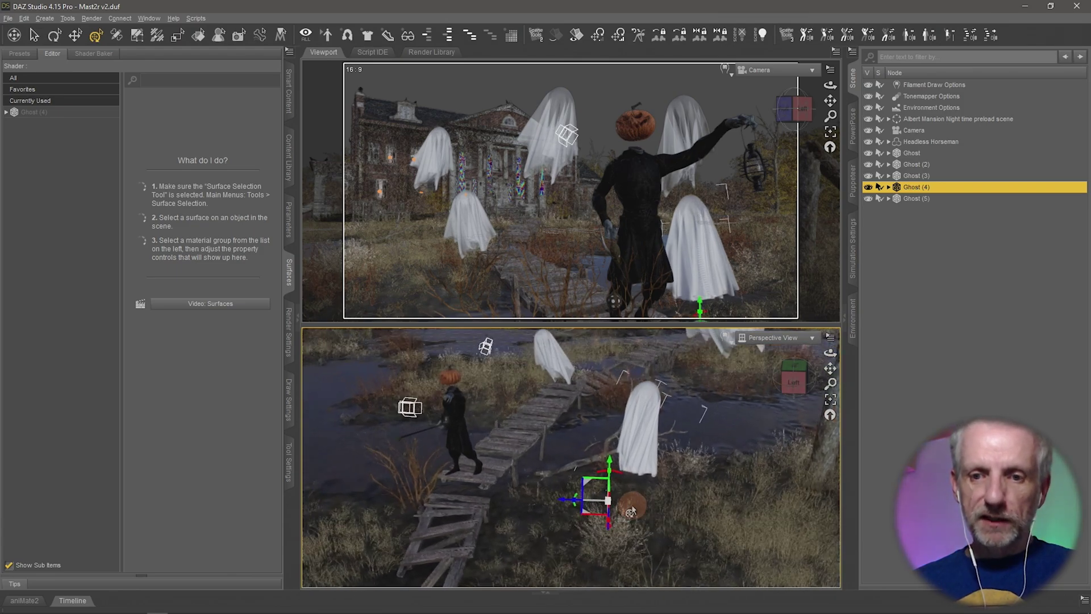
middle_click_drag(565, 486, 689, 454)
left_click(696, 484)
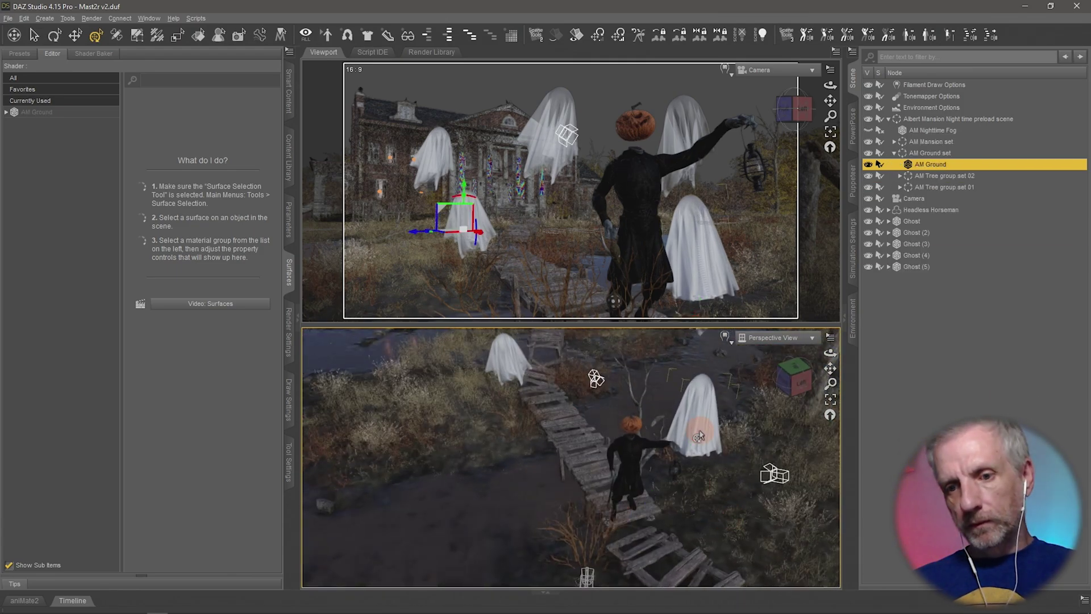
left_click(690, 425)
left_click_drag(725, 506, 748, 529)
left_click_drag(732, 482, 715, 483)
left_click_drag(578, 332, 583, 437)
Save the scene as Master v3 in the Halloween content folder.
left_click(289, 165)
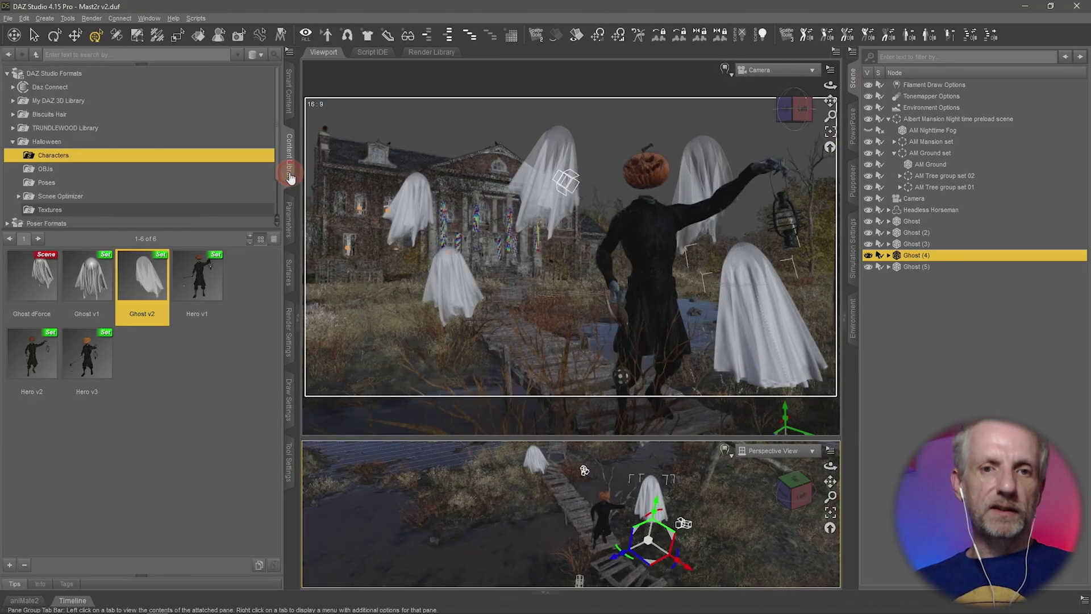
left_click(102, 142)
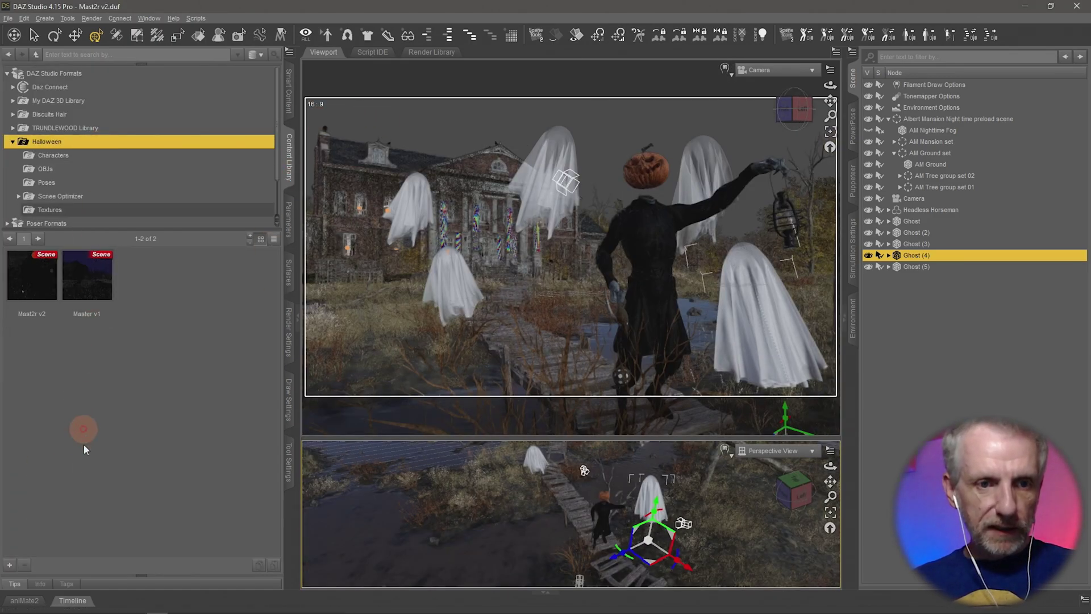
left_click(15, 566)
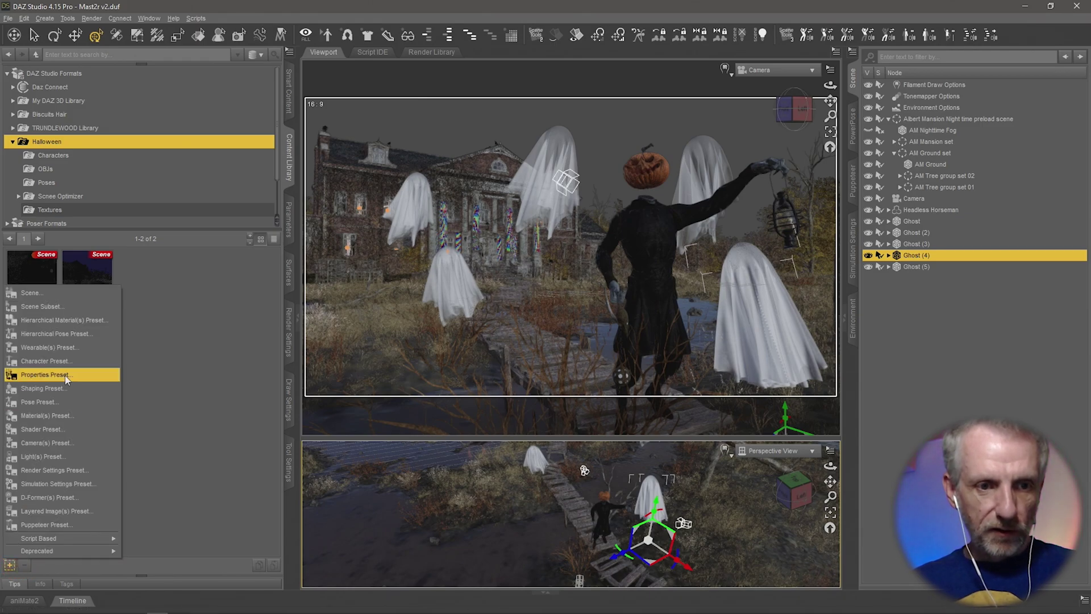
left_click(84, 285)
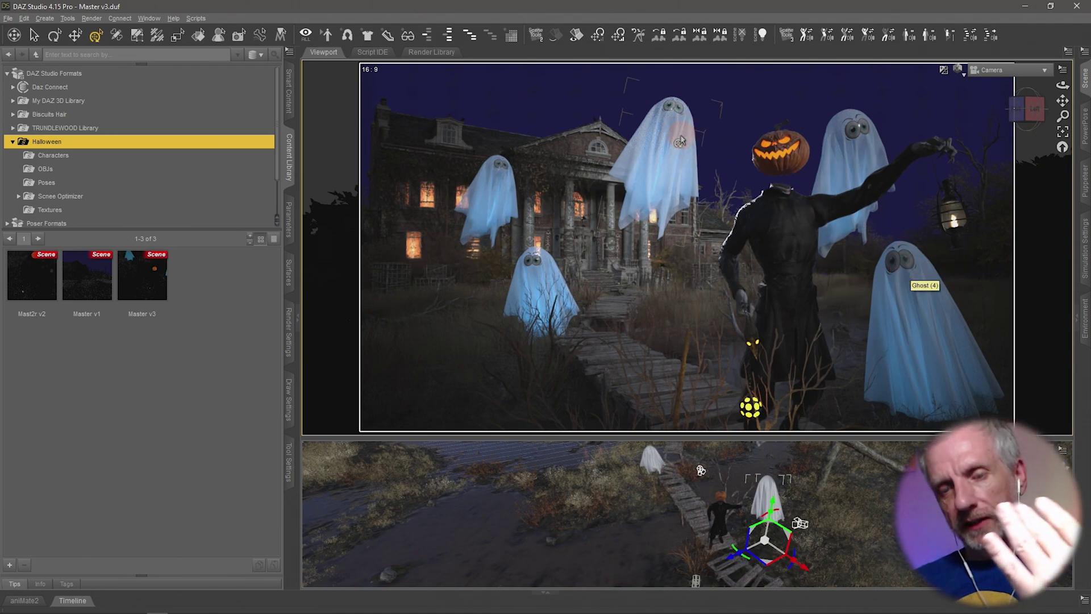
Tilt Ghost (2) in front of the mansion more strongly, and tilt Ghost (5) behind the horseman's raised arm.
left_click_drag(663, 439, 653, 271)
mouse_move(634, 340)
middle_mouse_down()
mouse_move(635, 364)
mouse_move(634, 342)
middle_mouse_up()
left_click(713, 143)
left_click_drag(632, 340, 643, 349)
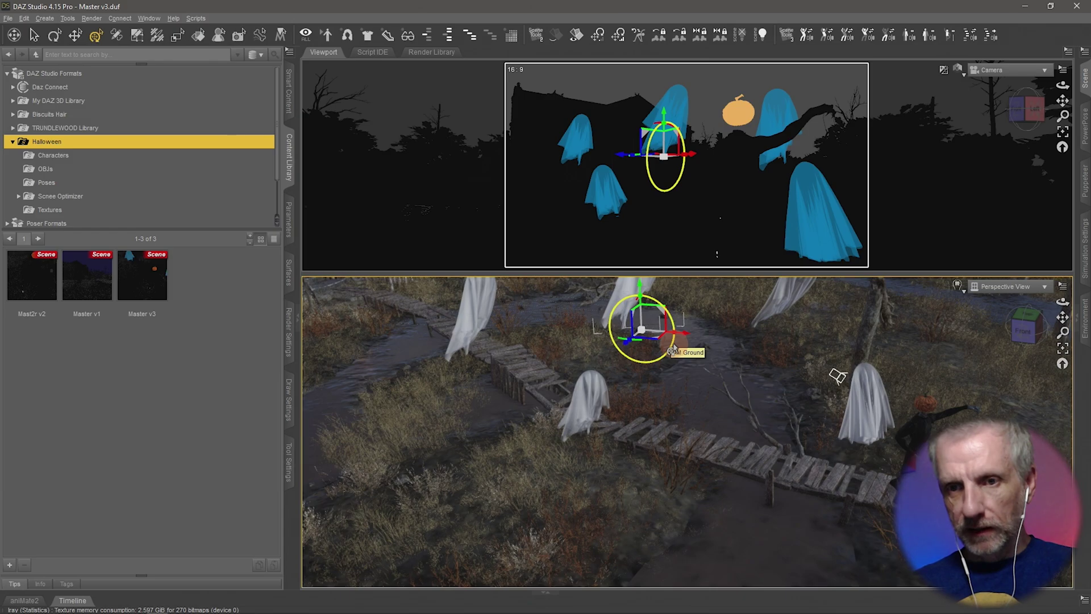
left_click_drag(669, 353, 670, 353)
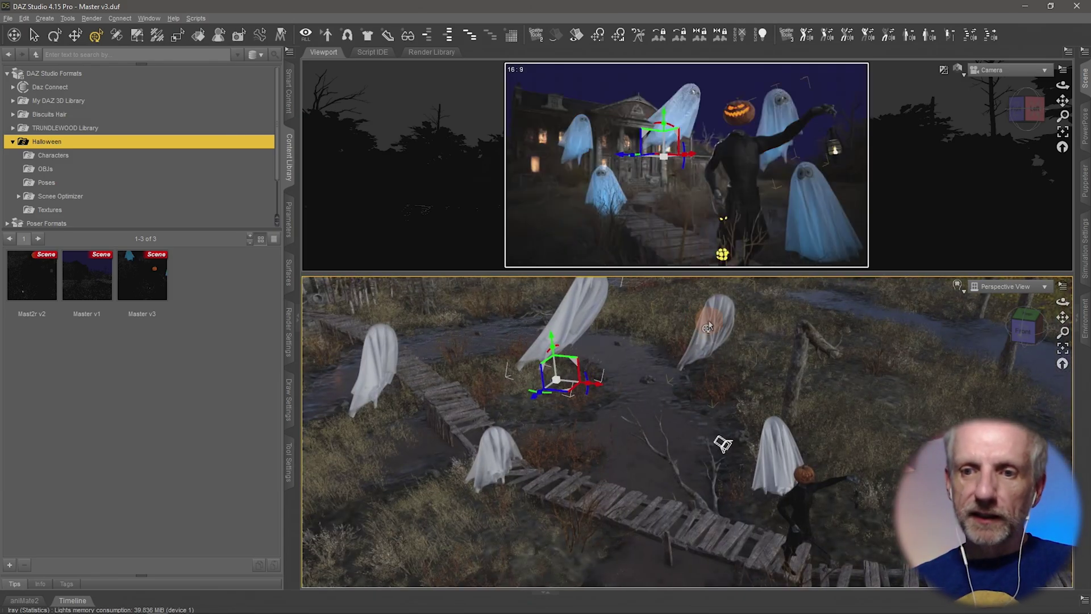
left_click(709, 319)
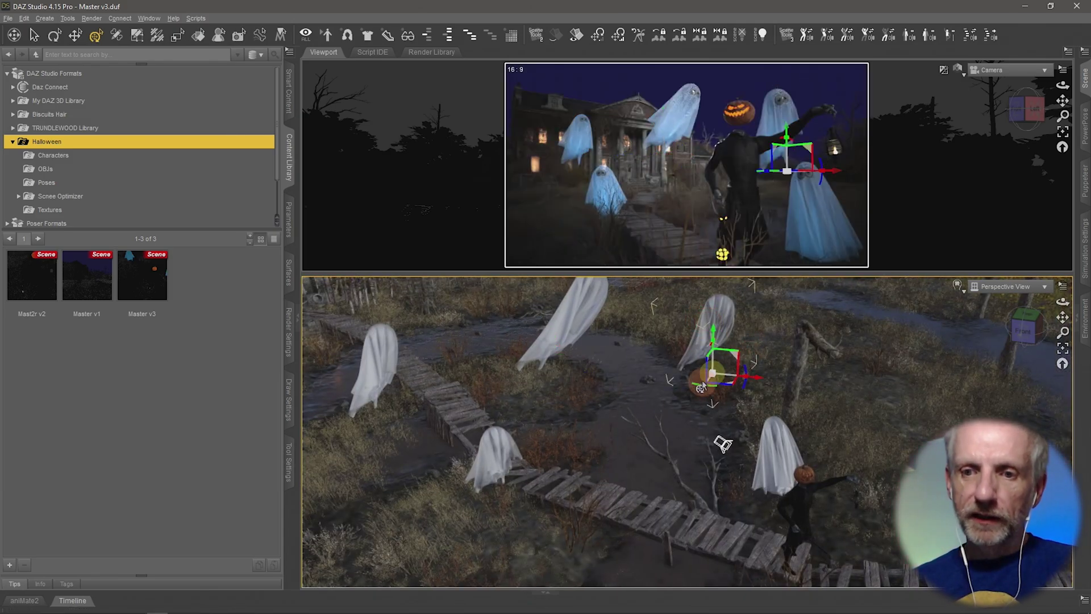
left_click_drag(701, 388, 753, 380)
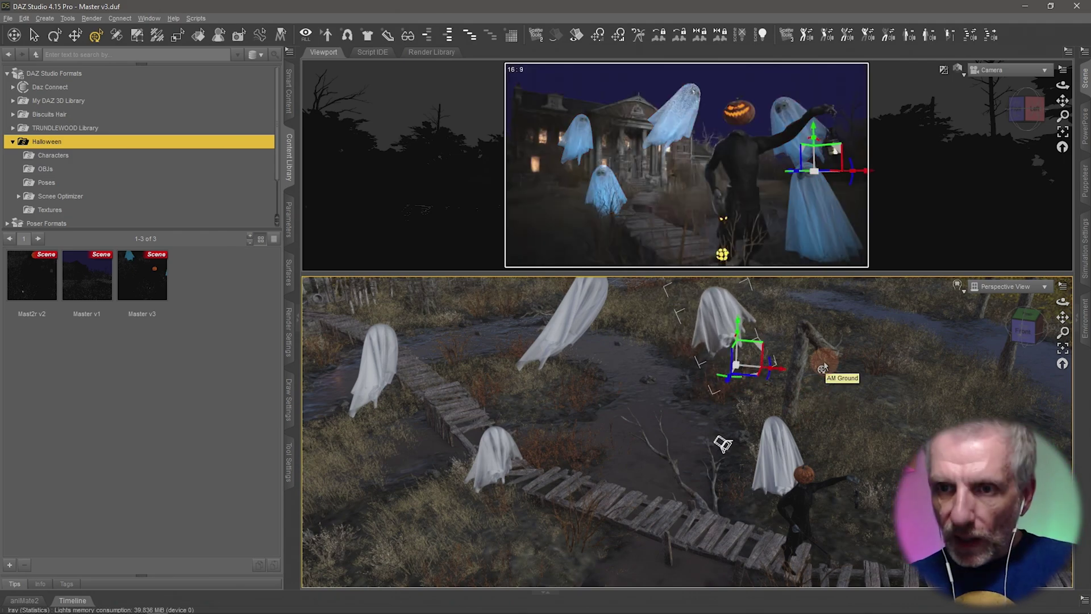
Rotate Ghost (4) under the lantern and adjust the rotation of the horseman's pumpkin head.
left_click(794, 545)
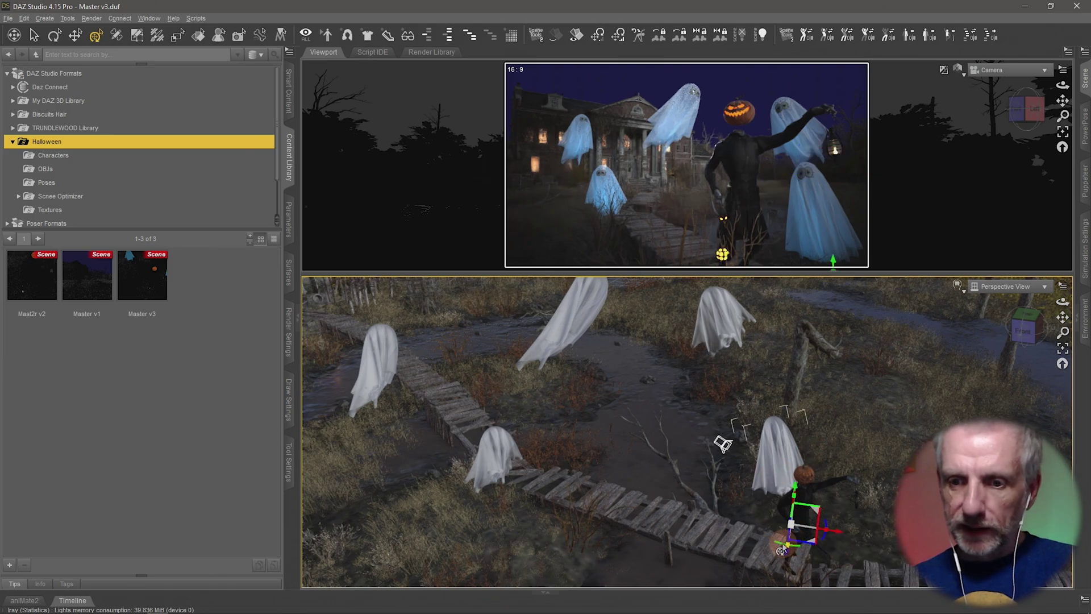
left_click_drag(782, 551, 761, 545)
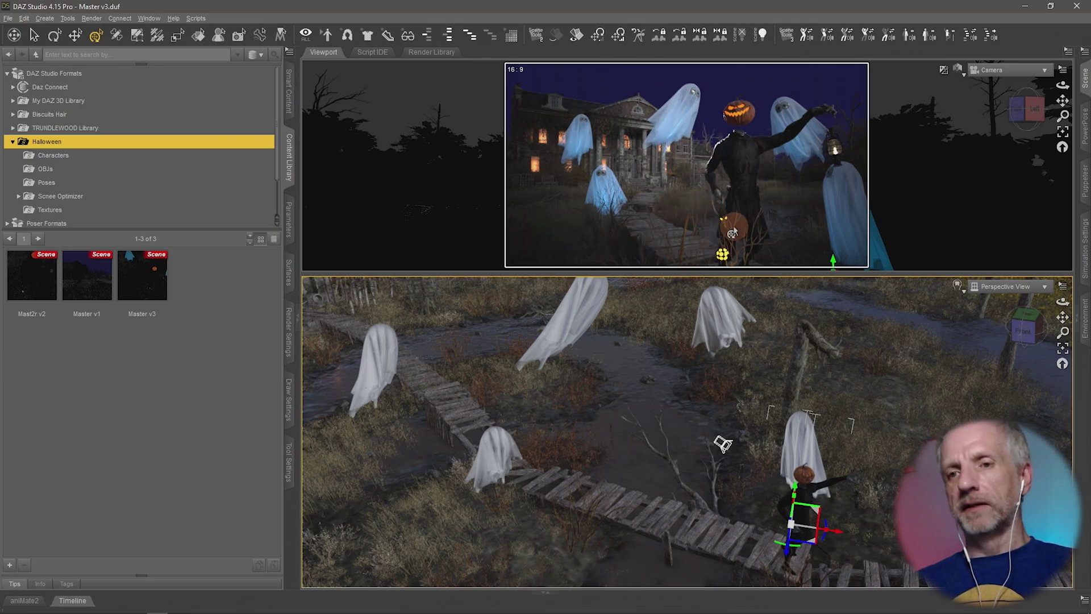
left_click(739, 114)
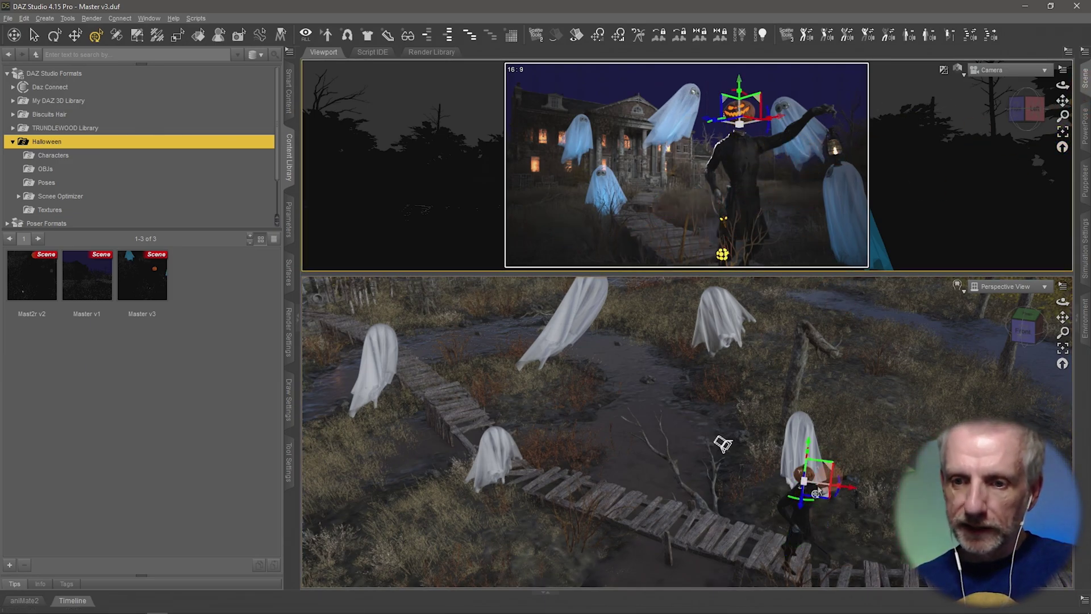
left_click_drag(805, 503, 797, 502)
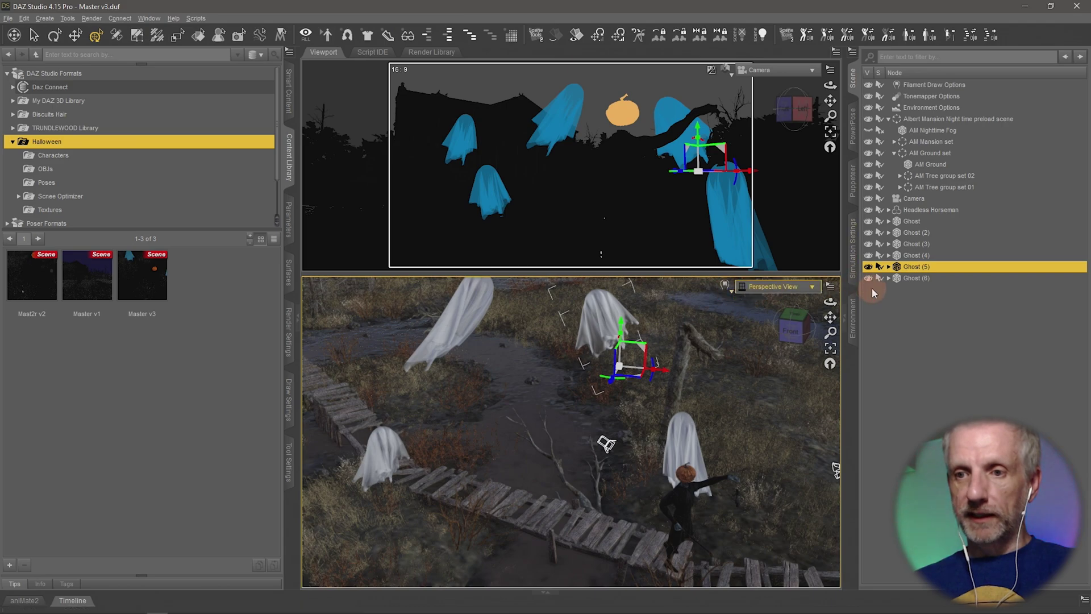
Rotate Ghost (6) to about 232° on Y and move it down and along Z into the camera frame's near foreground.
left_click(925, 281)
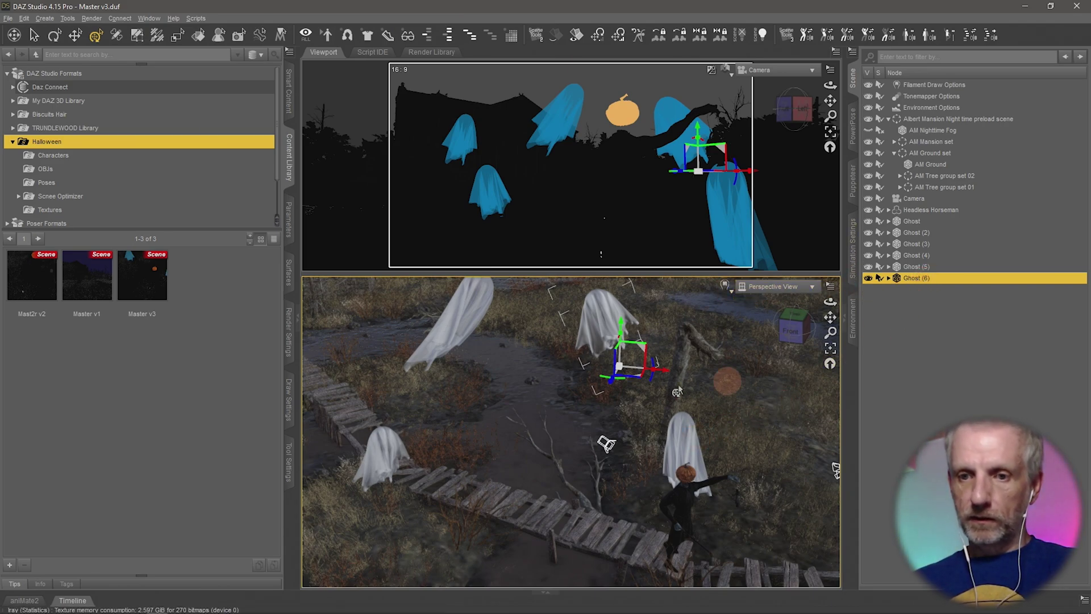
left_click_drag(605, 446, 341, 412, "alt")
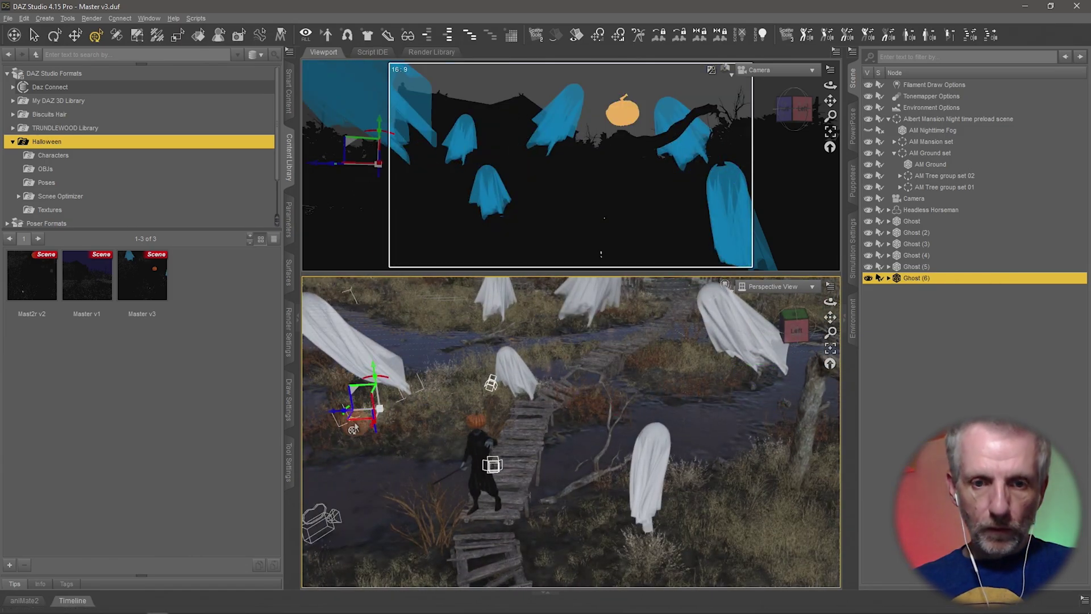
left_click(288, 220)
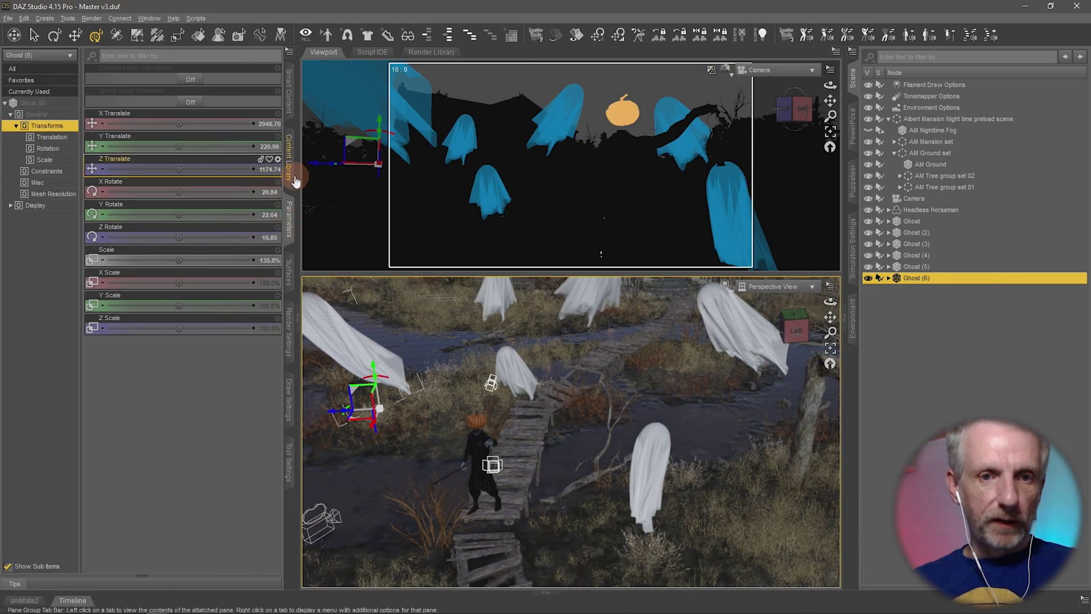
left_click_drag(198, 214, 244, 215)
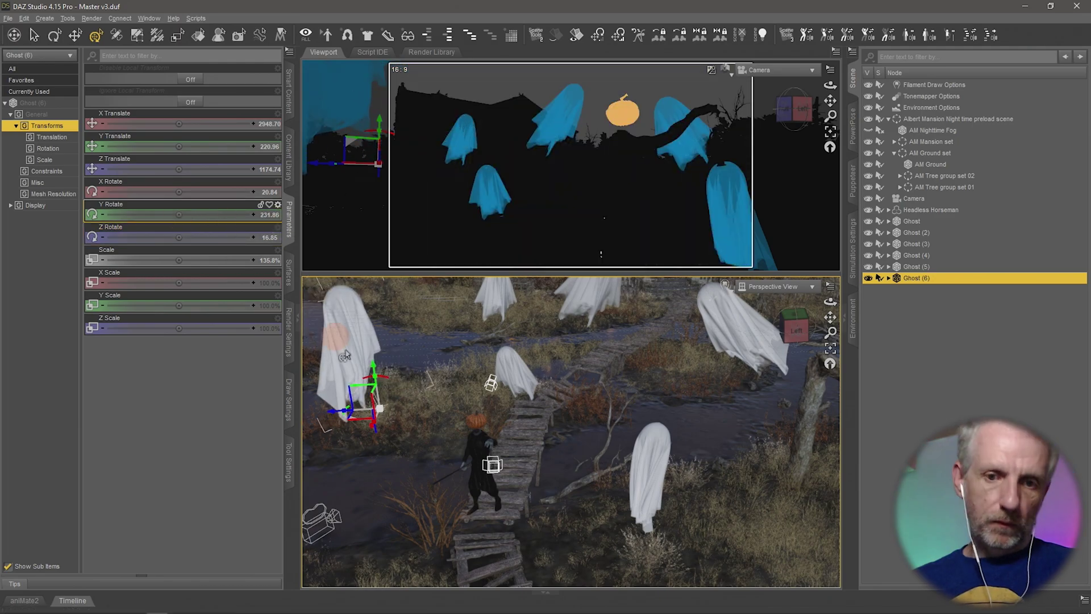
left_click_drag(374, 369, 387, 451)
left_click_drag(346, 504, 405, 510)
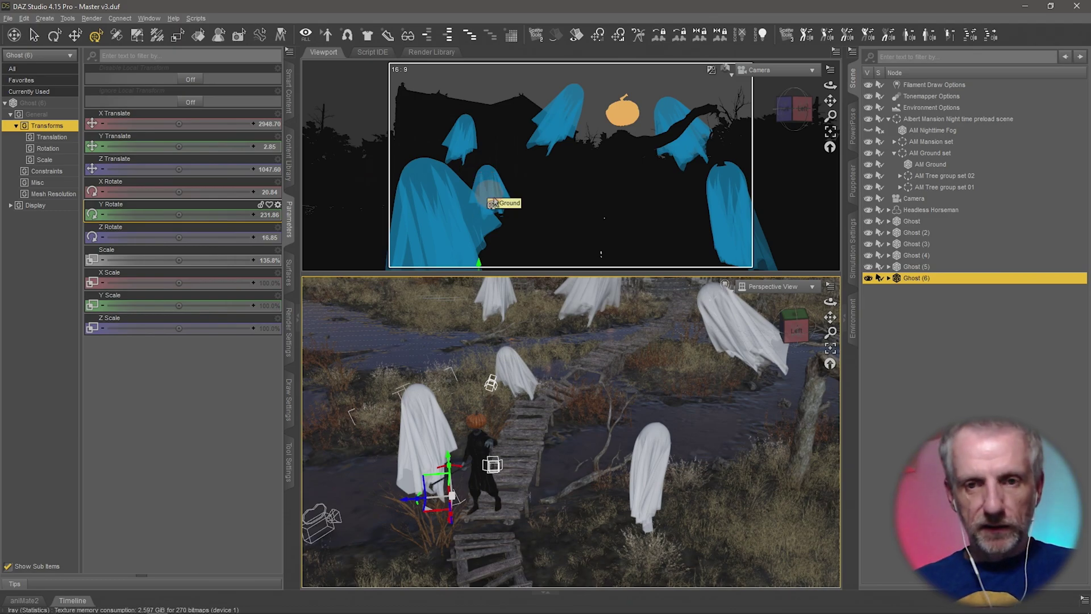
Tilt and turn Ghost (6) toward the camera and shift it outward to about 1238 on Z at the frame's edge.
left_click(413, 401)
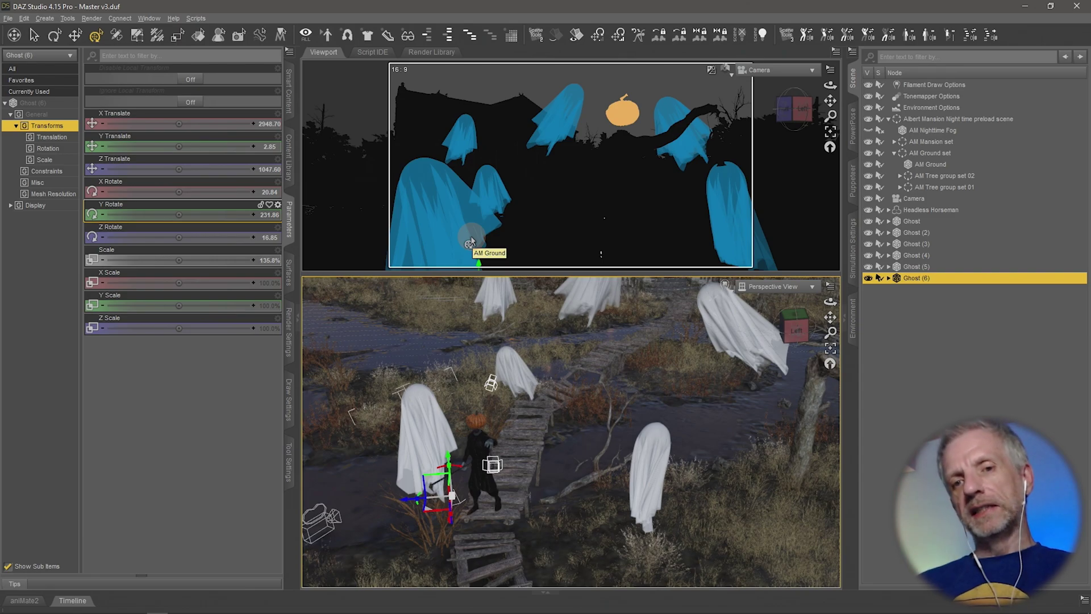
left_click(416, 514)
left_click_drag(416, 514, 396, 437)
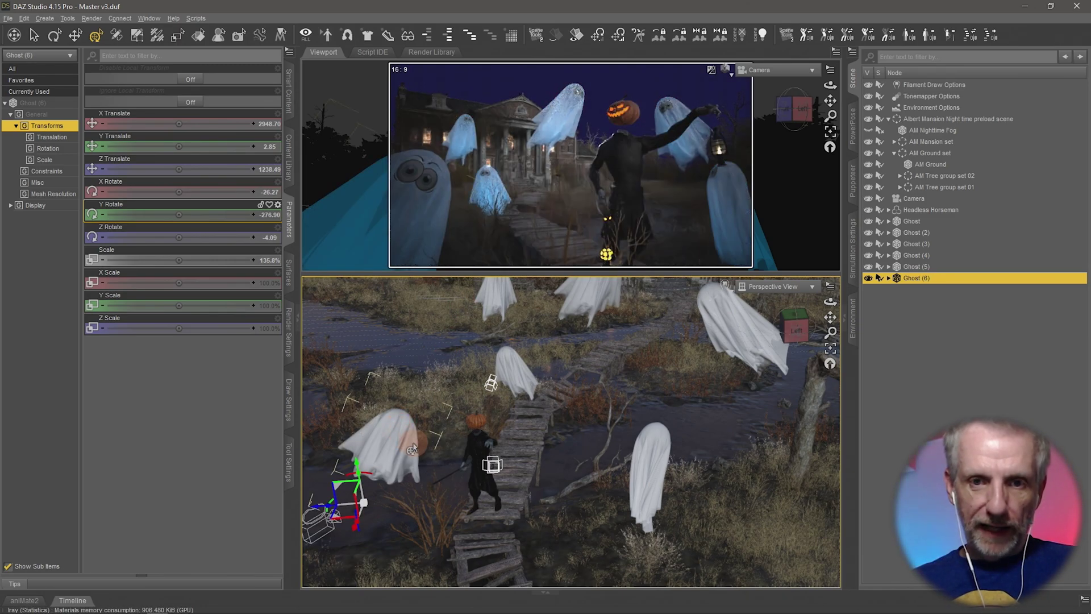
Move Ghost (3) by the boardwalk to about 789 on Z and Ghost before the mansion to about 821 on Z.
left_click(516, 367)
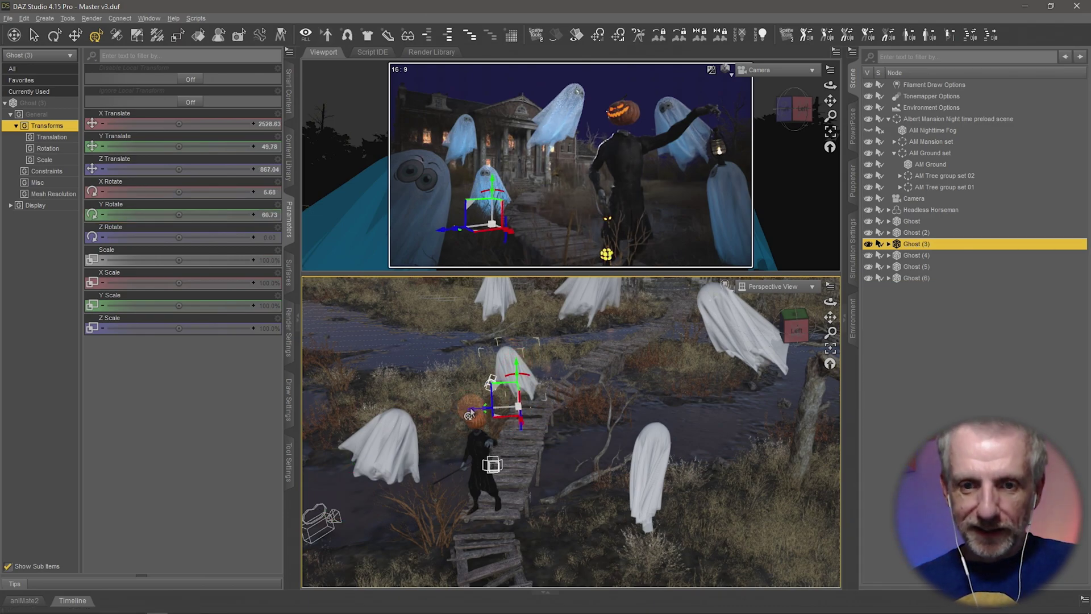
left_click_drag(474, 414, 500, 411)
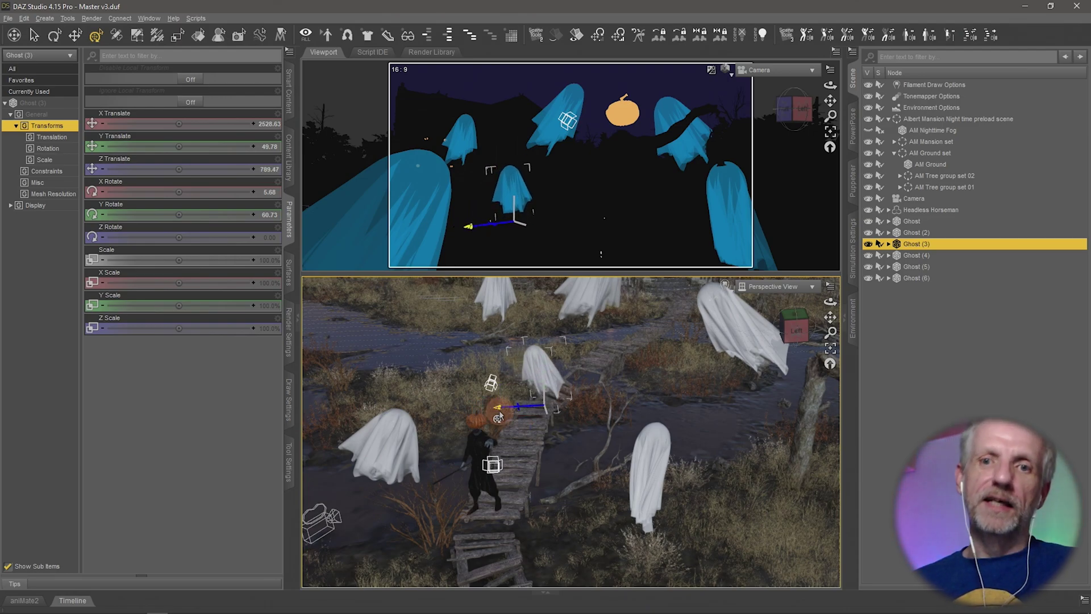
left_click(467, 153)
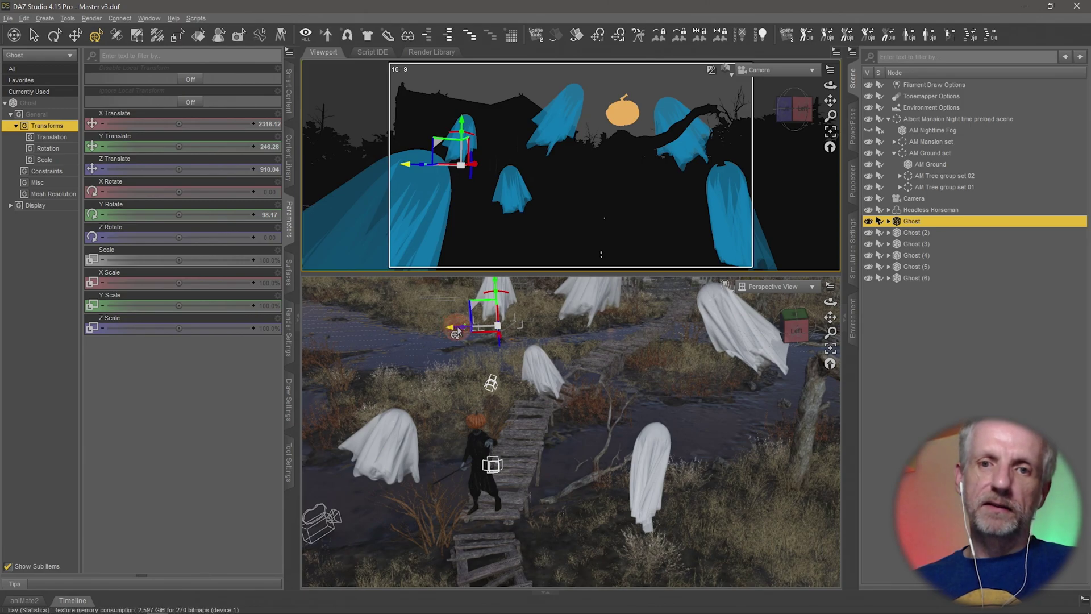
left_click_drag(453, 327, 478, 330)
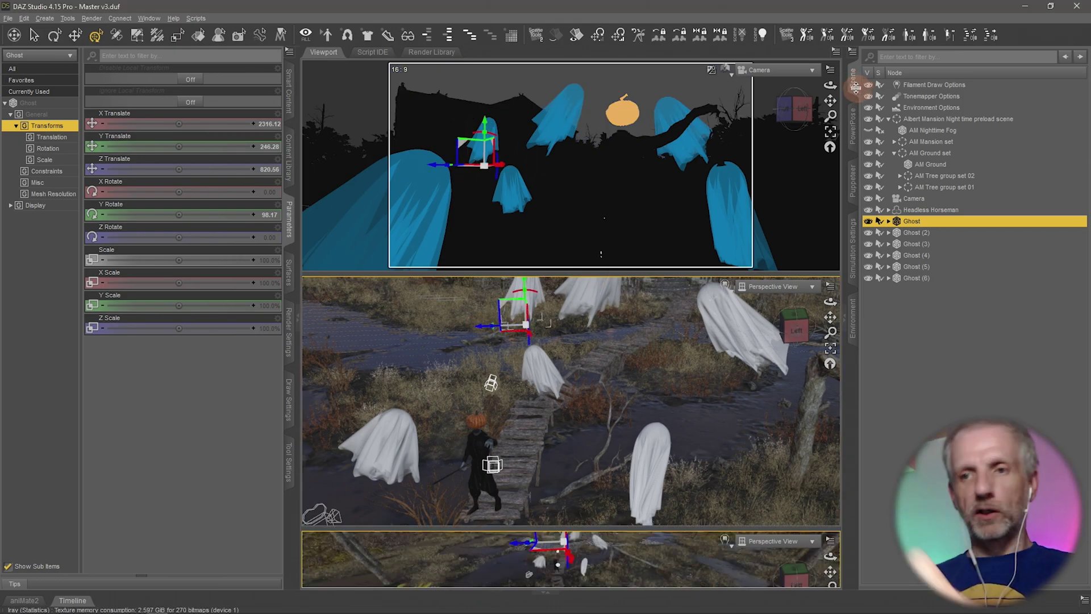
Enlarge the camera view and slide the ground vegetation along Z, away from the boardwalk and the horseman's legs.
left_click(856, 87)
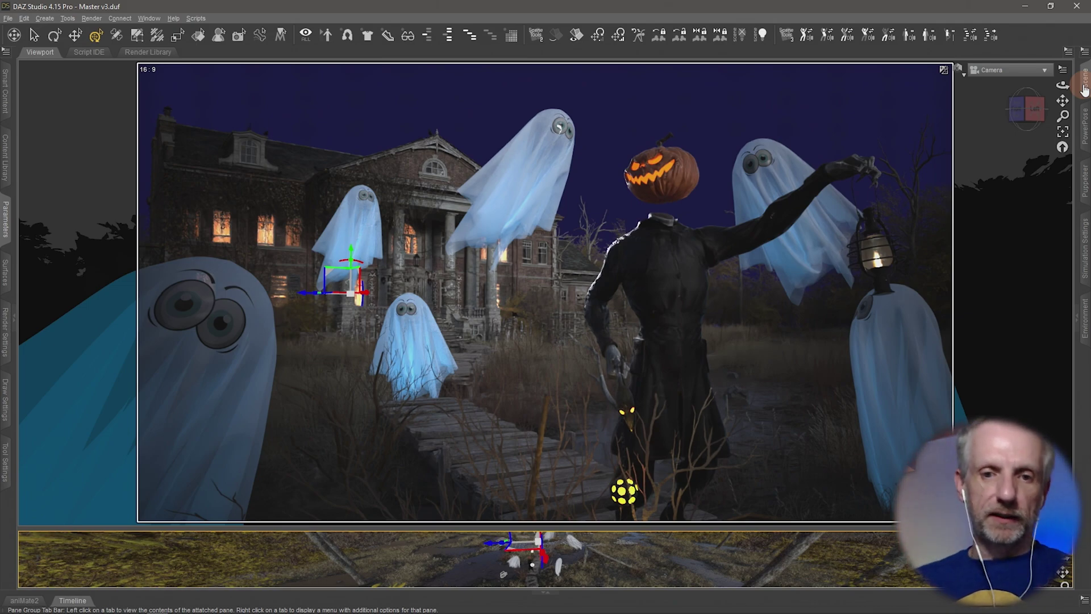
left_click(428, 343)
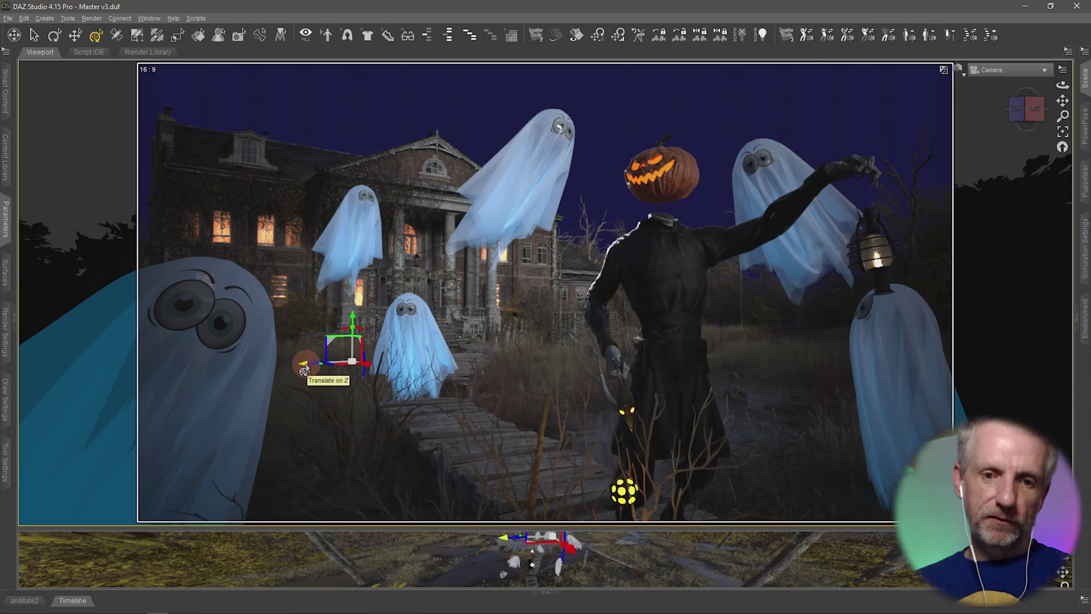
left_click_drag(324, 371, 340, 367)
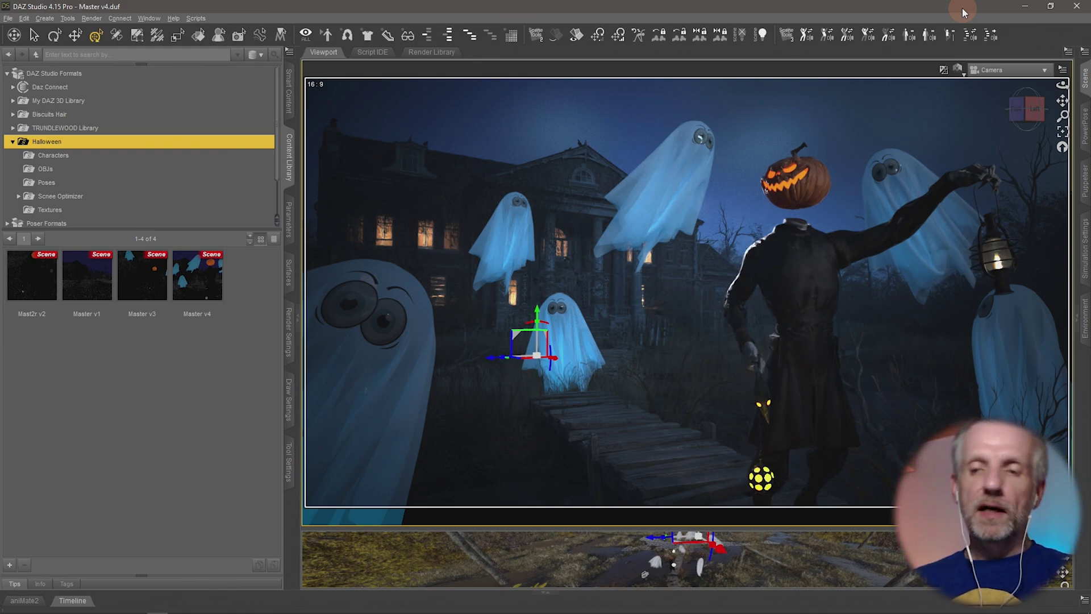
Set the emission color of Ghost (2) in front of the mansion to bright pink (1.00, 0.12, 0.62).
left_click(670, 211)
left_click(289, 277)
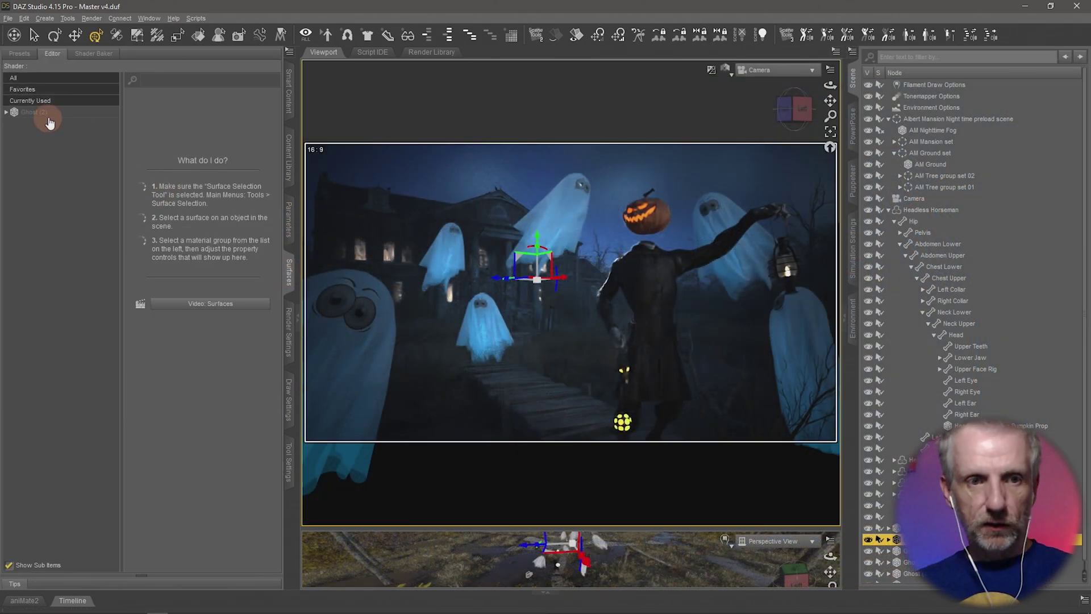
left_click(45, 113)
left_click(235, 103)
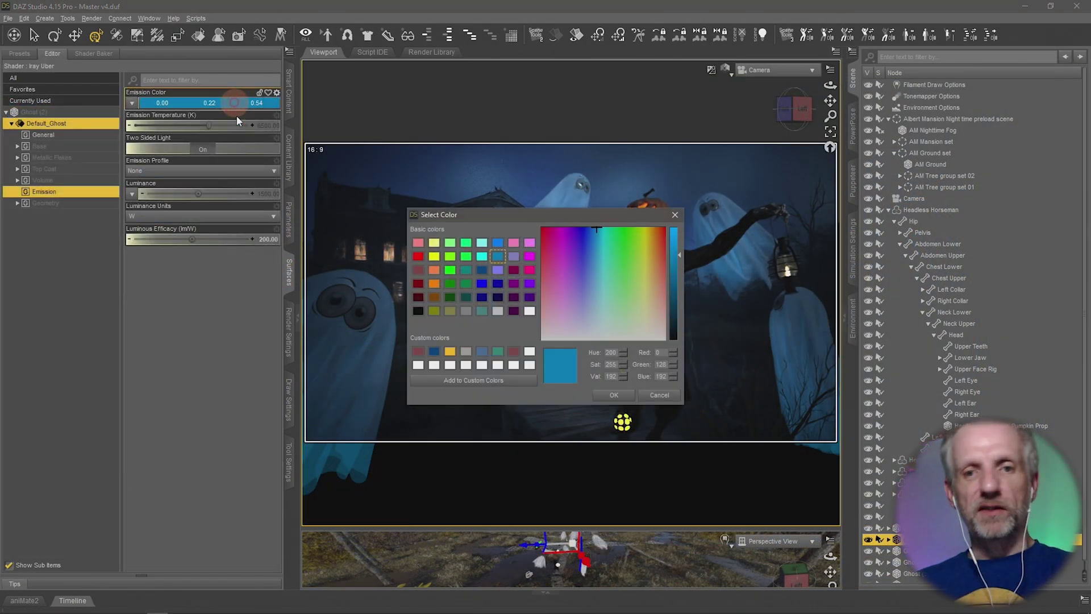
left_click(529, 259)
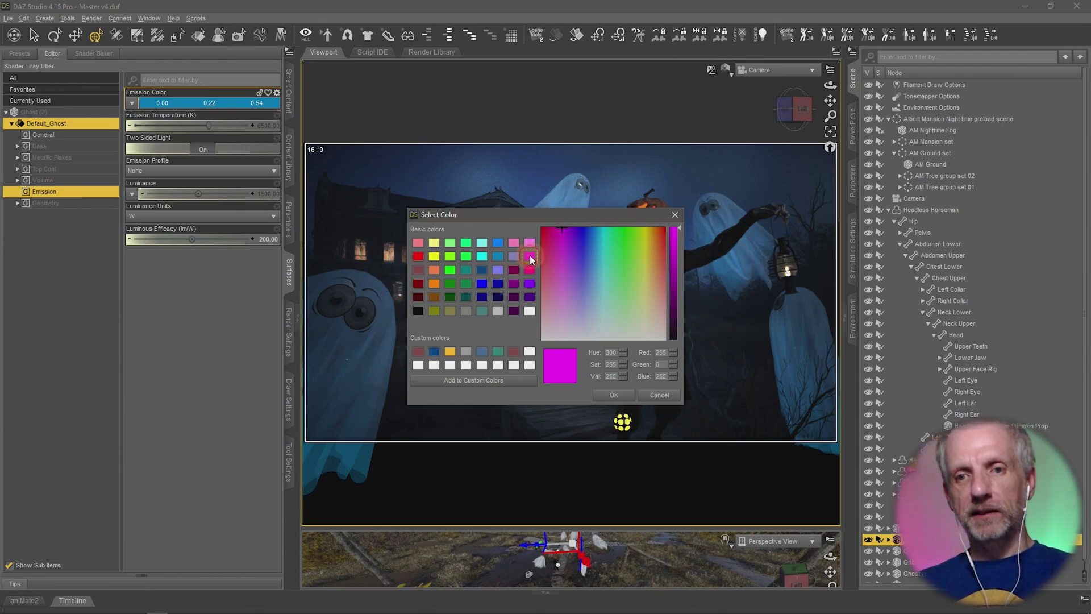
left_click(614, 395)
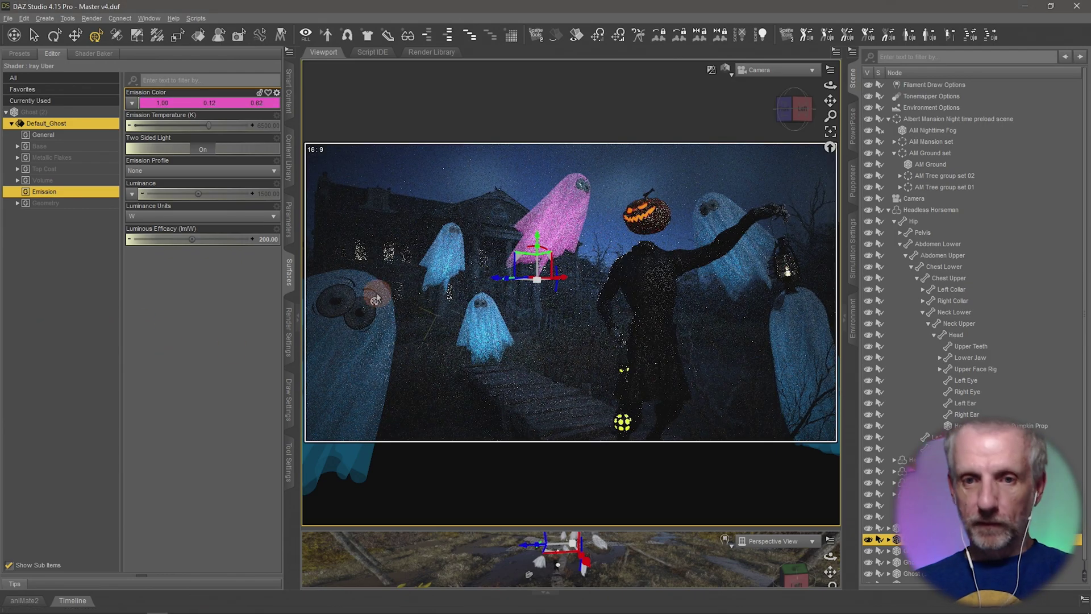
Set the emission color of the large foreground Ghost (6) to dark yellow (0.54, 0.39, 0.0041).
left_click(367, 348)
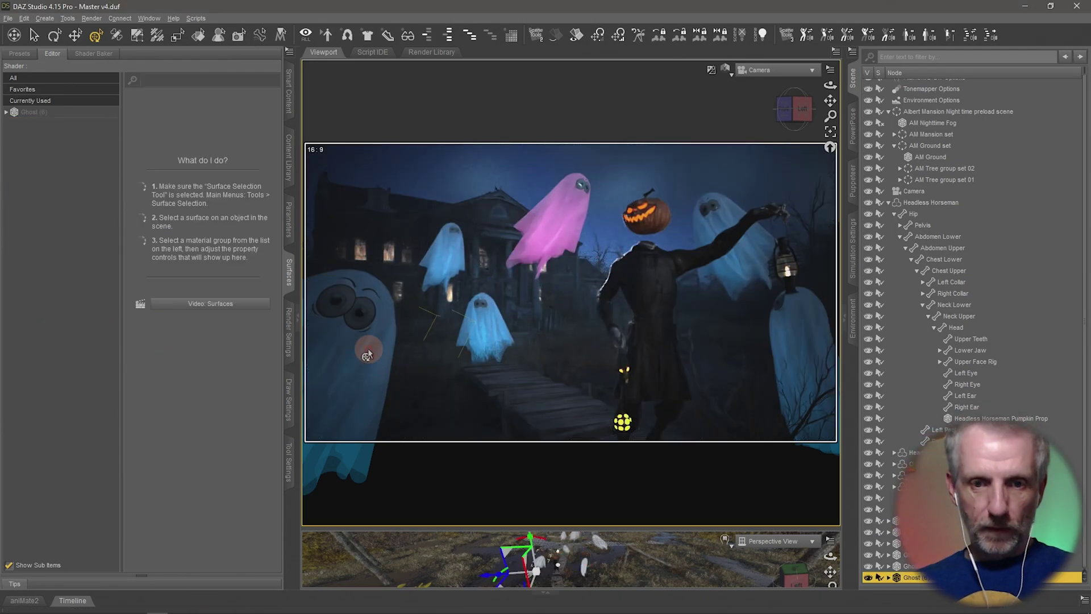
left_click(68, 102)
left_click(62, 113)
left_click(61, 125)
left_click(44, 191)
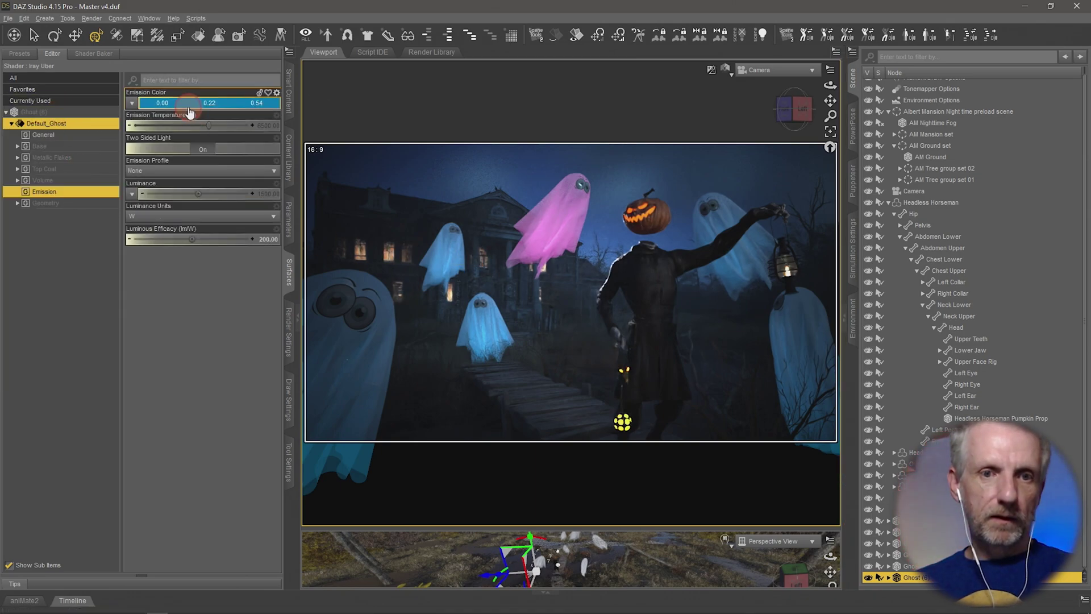
left_click(193, 103)
left_click_drag(593, 236, 644, 234)
left_click(614, 395)
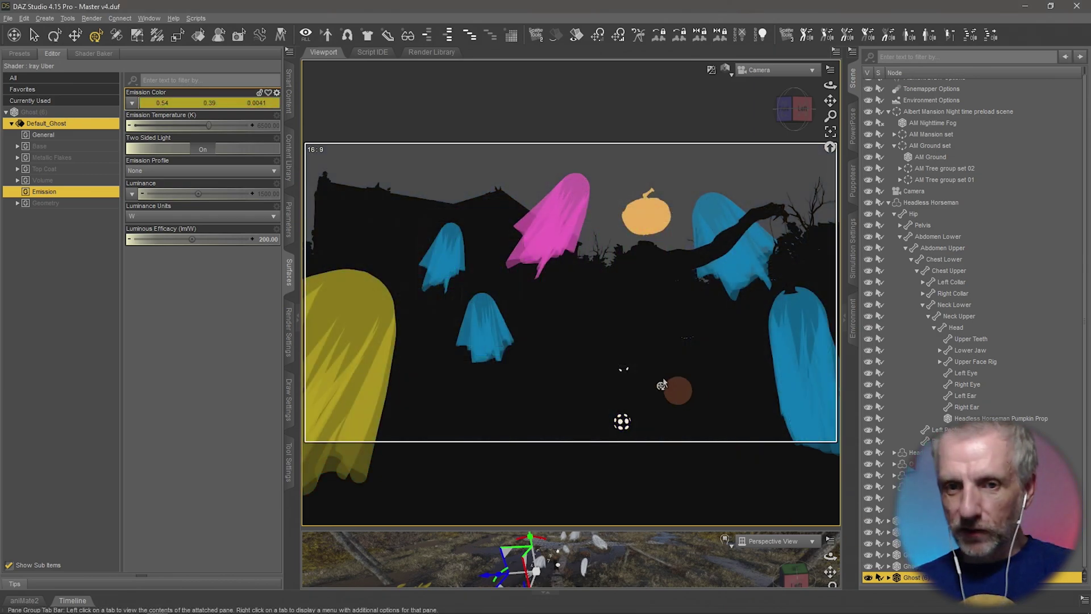
Set the emission color of Ghost (4) under the lantern to green (0.00, 1.00, 0.048).
left_click(829, 348)
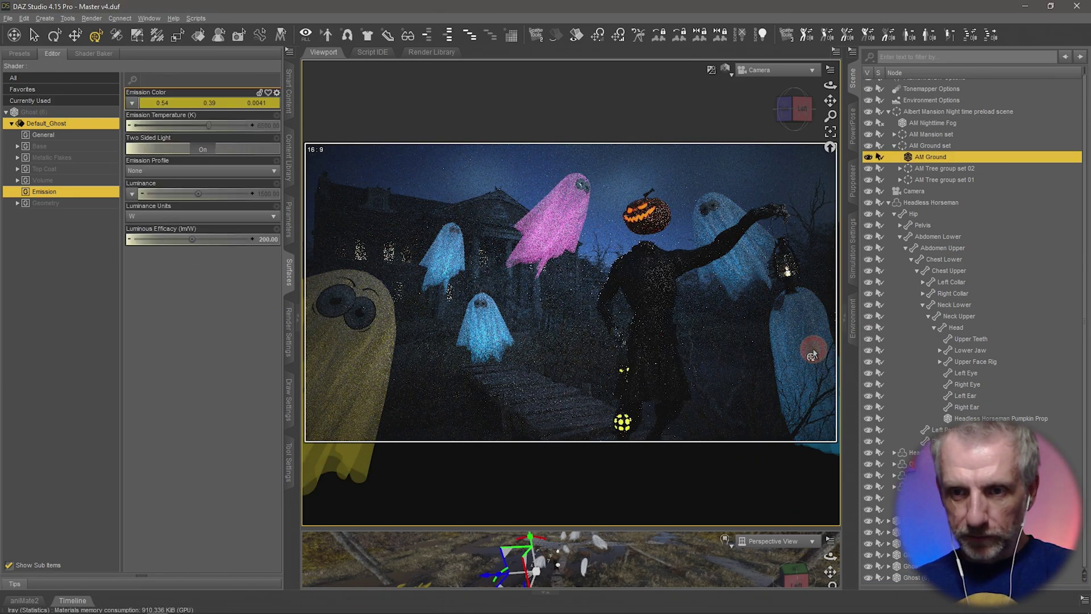
left_click(80, 193)
left_click(177, 102)
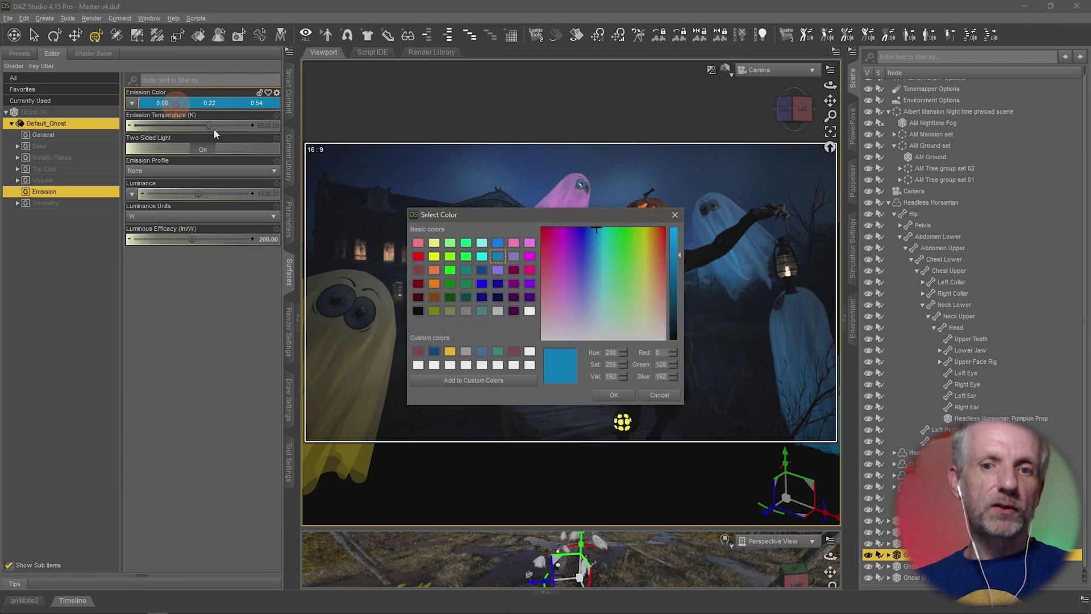
left_click(469, 256)
left_click(614, 395)
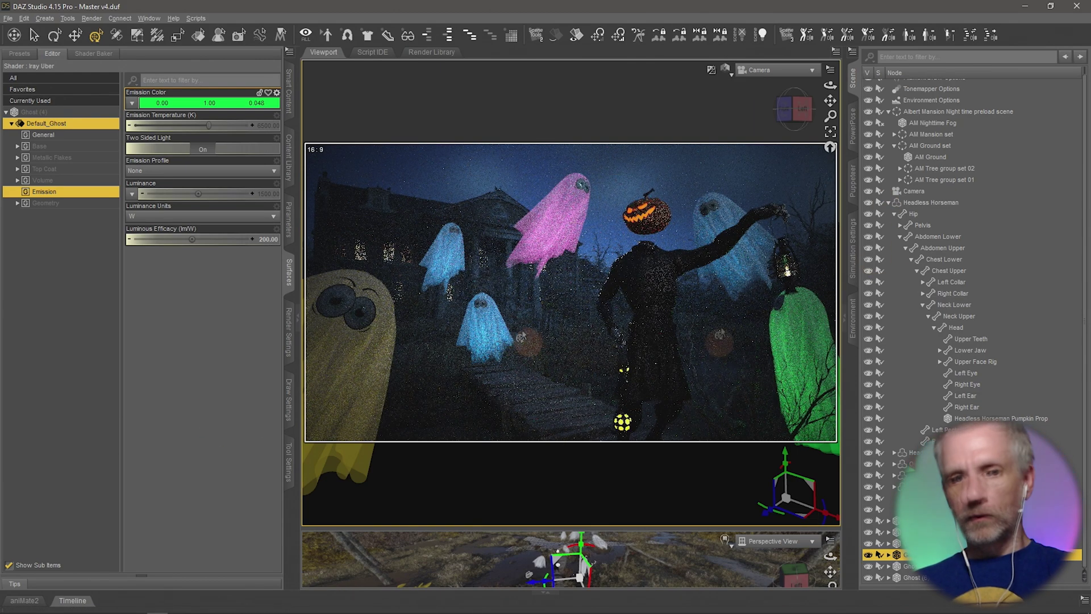
Set the emission color of Ghost (3) at the end of the boardwalk to purple (0.12, 0.0029, 0.54).
left_click(490, 326)
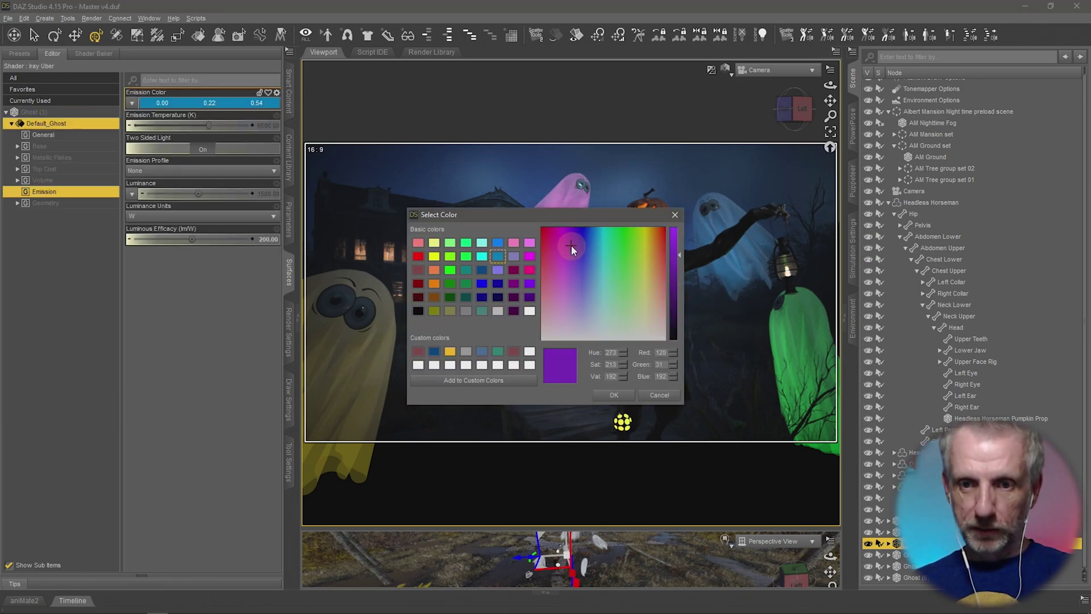
left_click_drag(572, 245, 566, 236)
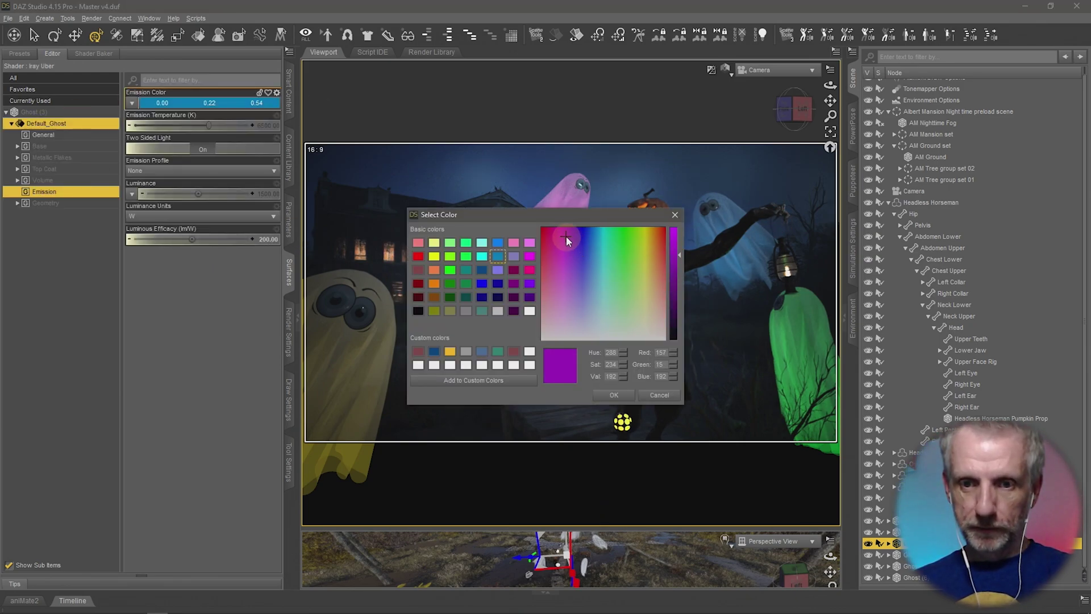
left_click_drag(567, 237, 572, 237)
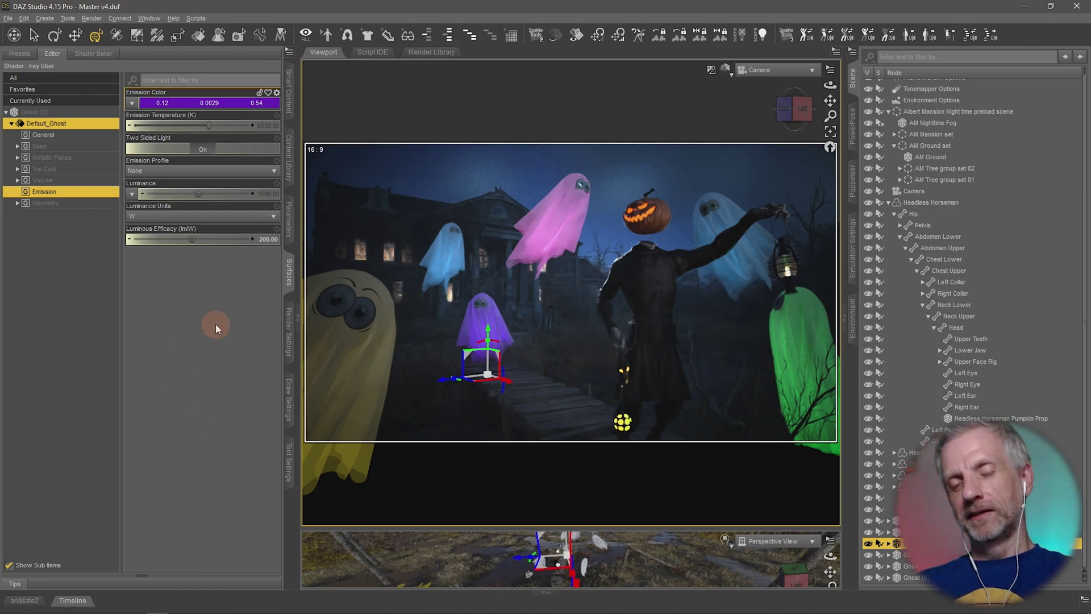
Set the emission color of Ghost (5) behind the horseman's raised arm to orange (RGB 255, 128, 0).
left_click(708, 238)
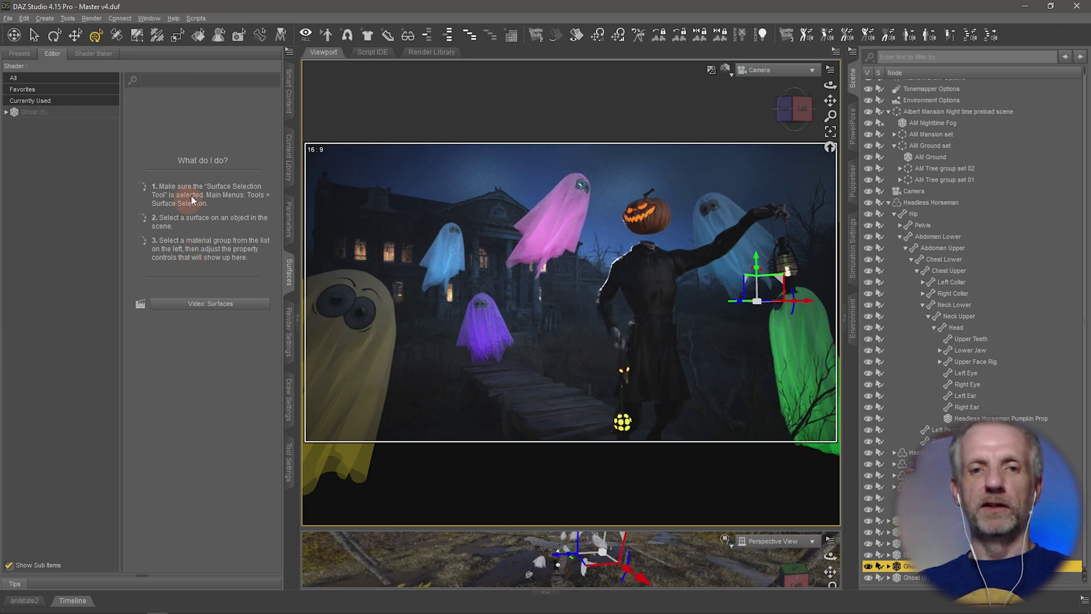
left_click(50, 112)
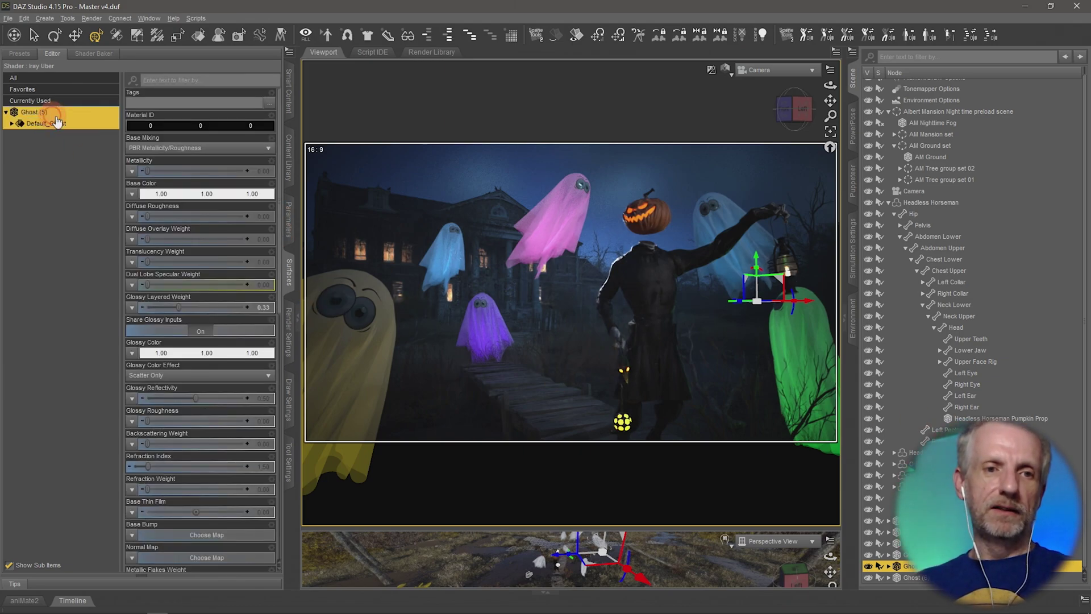
double_click(59, 124)
left_click(72, 192)
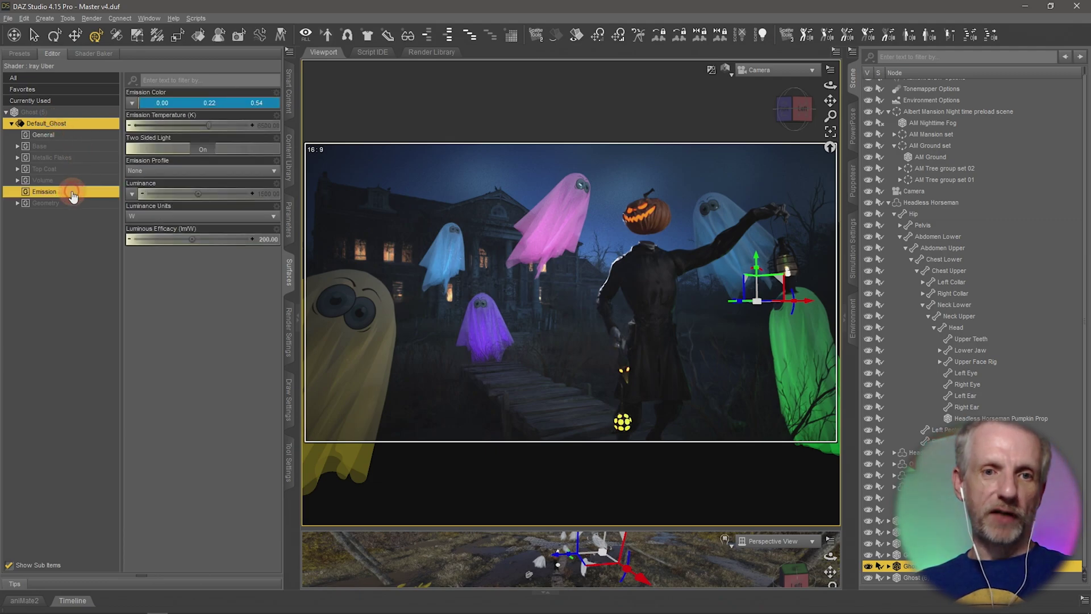
left_click_drag(691, 305, 727, 262)
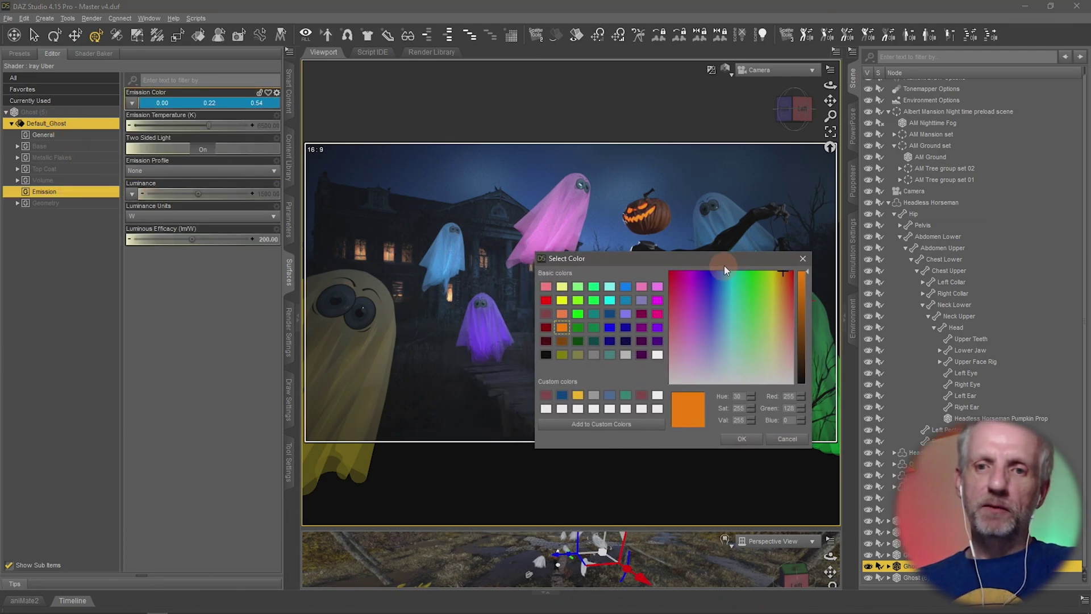
left_click(735, 439)
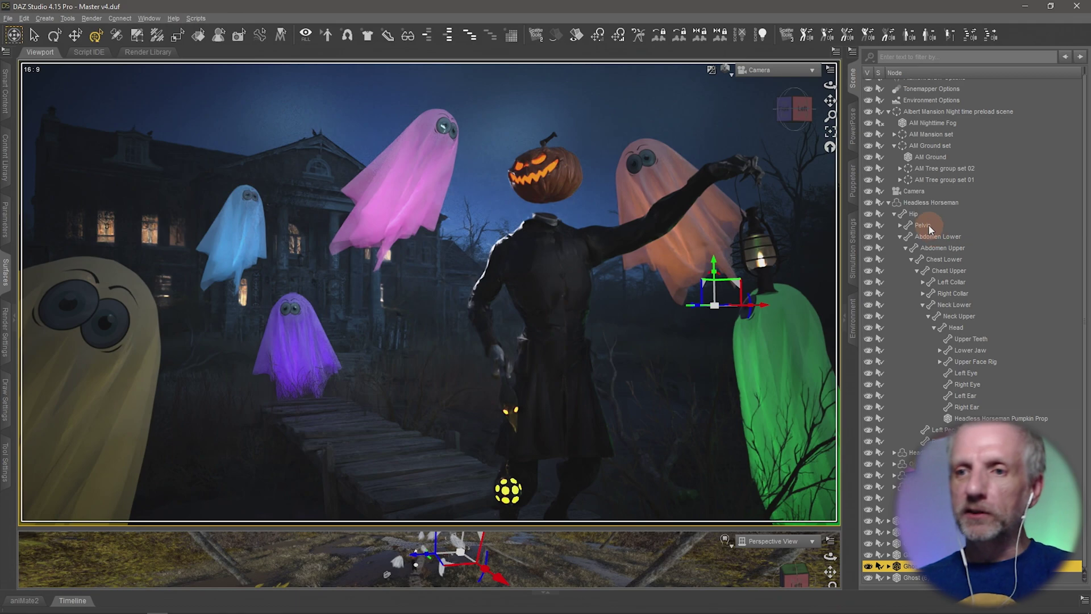
Collapse the Headless Horseman hierarchy to hide the AM Nighttime Fog, and open the environment's backdrop settings.
left_click(891, 204)
left_click(889, 203)
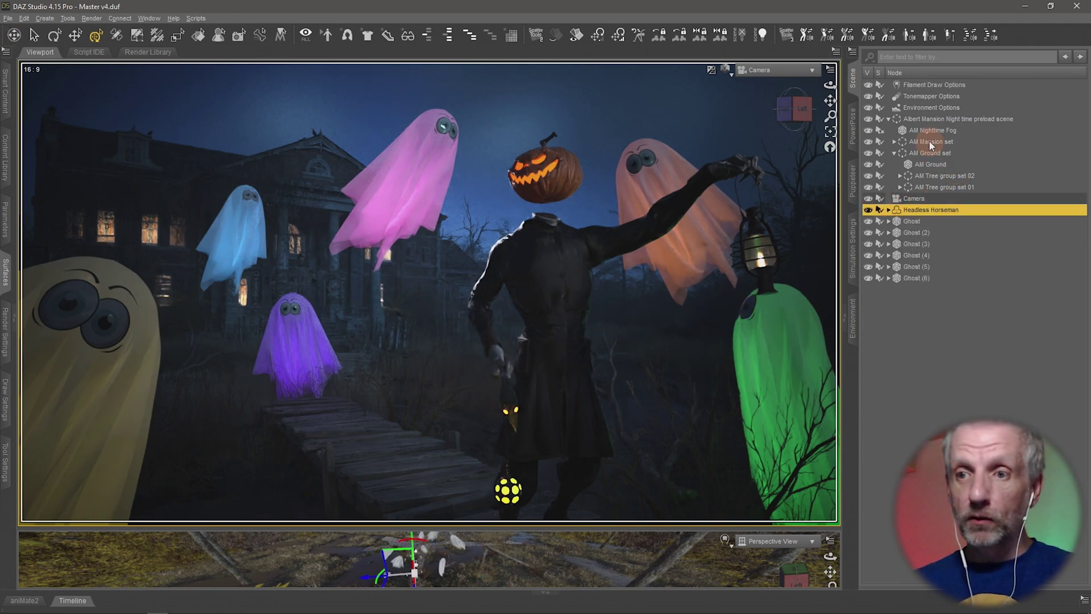
left_click(868, 131)
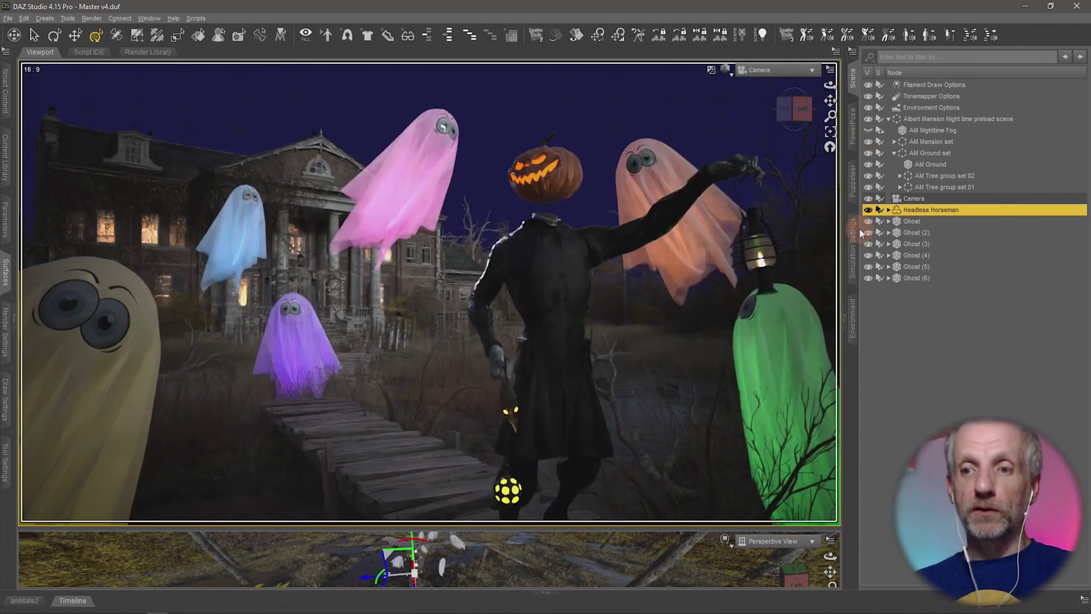
left_click(854, 322)
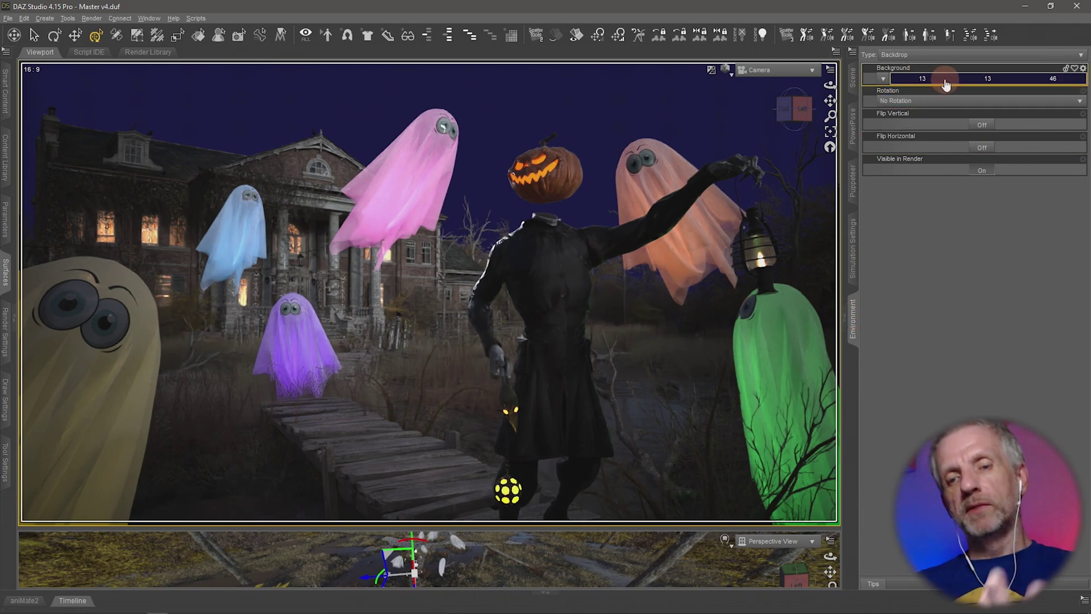
Remove the backdrop by setting its type to None, and switch the camera viewport from the rendered preview to a textured display.
left_click(725, 69)
left_click(743, 209)
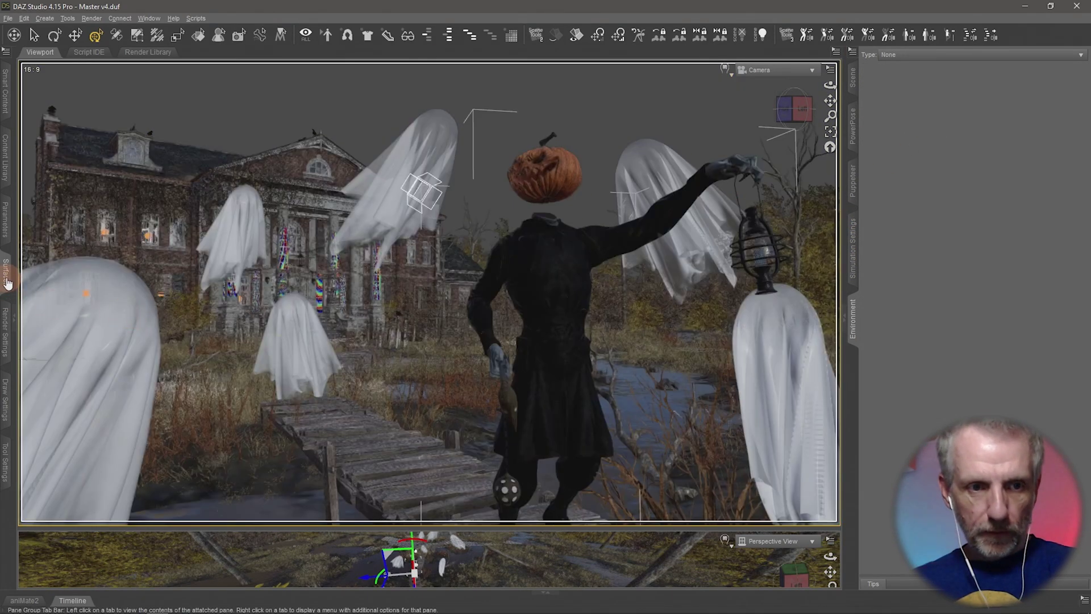
Save the scene in the Halloween folder as a new file named "Master v4 colour ghosts".
left_click(5, 273)
left_click(288, 162)
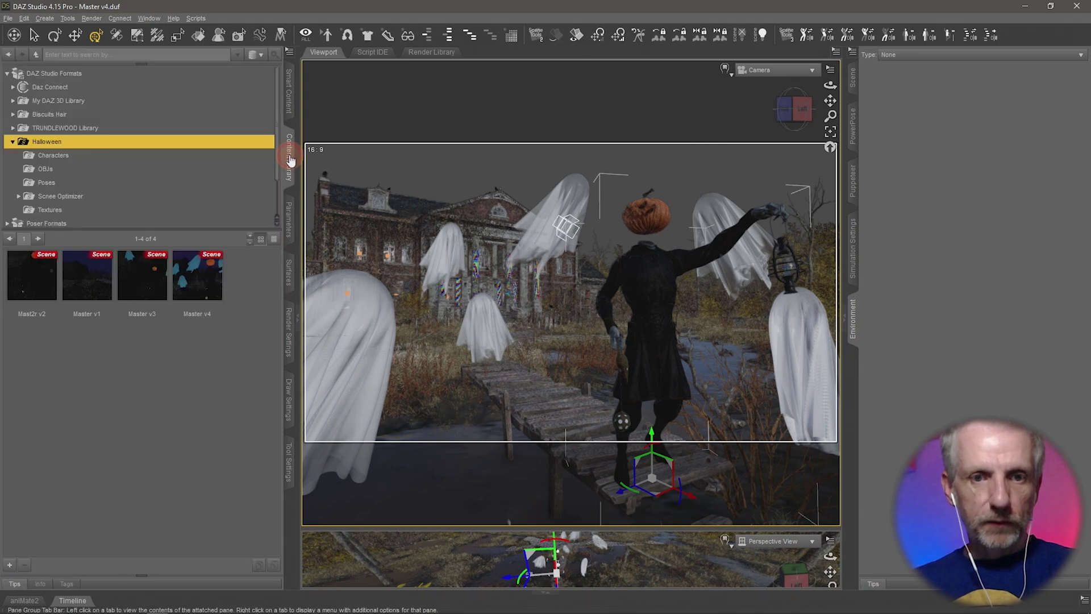
left_click(10, 564)
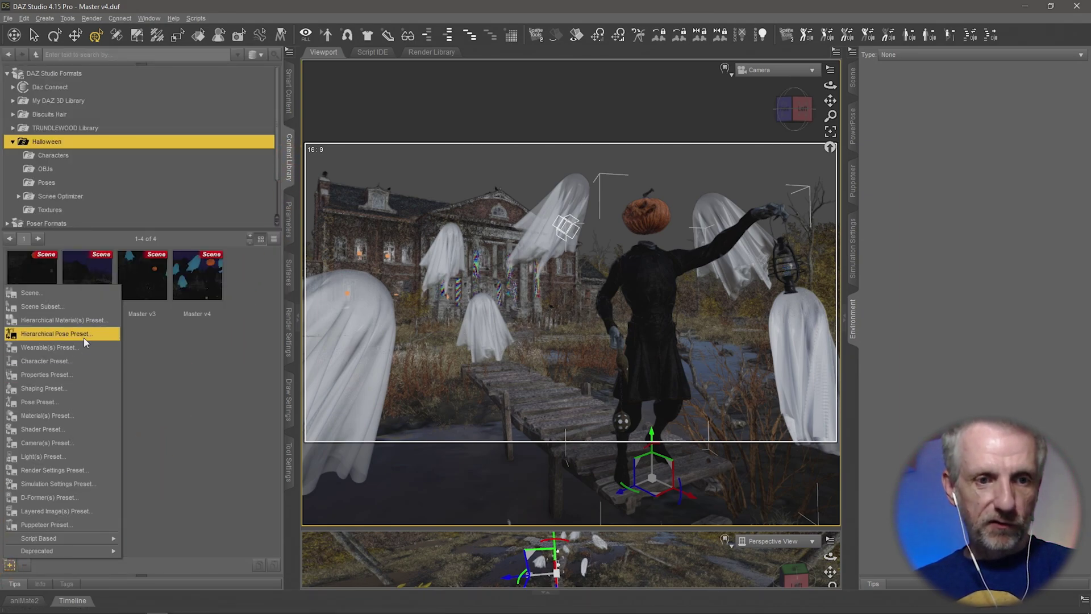
left_click(114, 314)
type("colour ghosts")
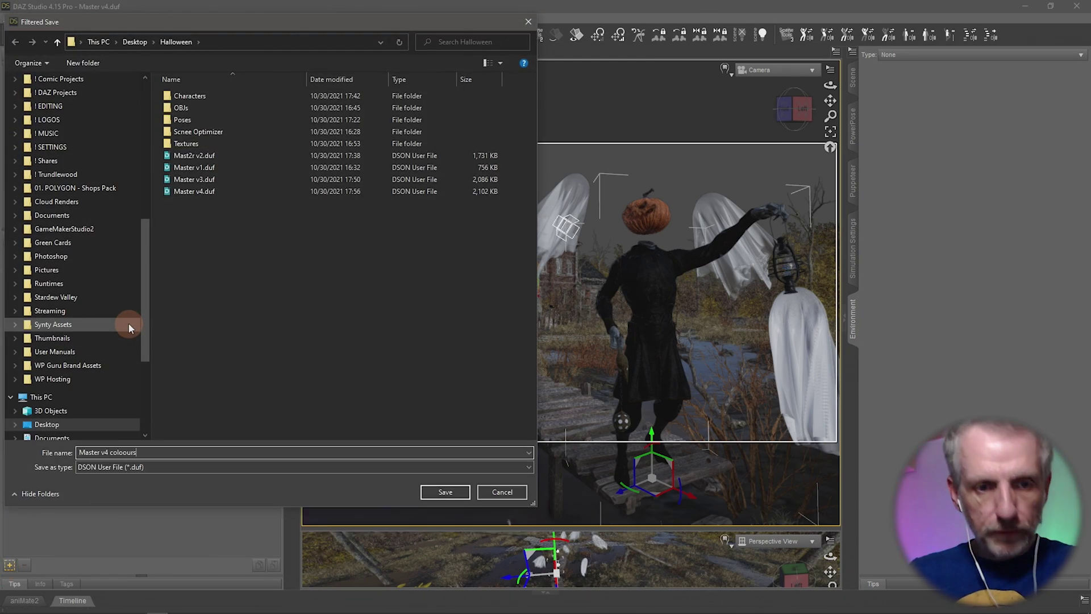
key("Return")
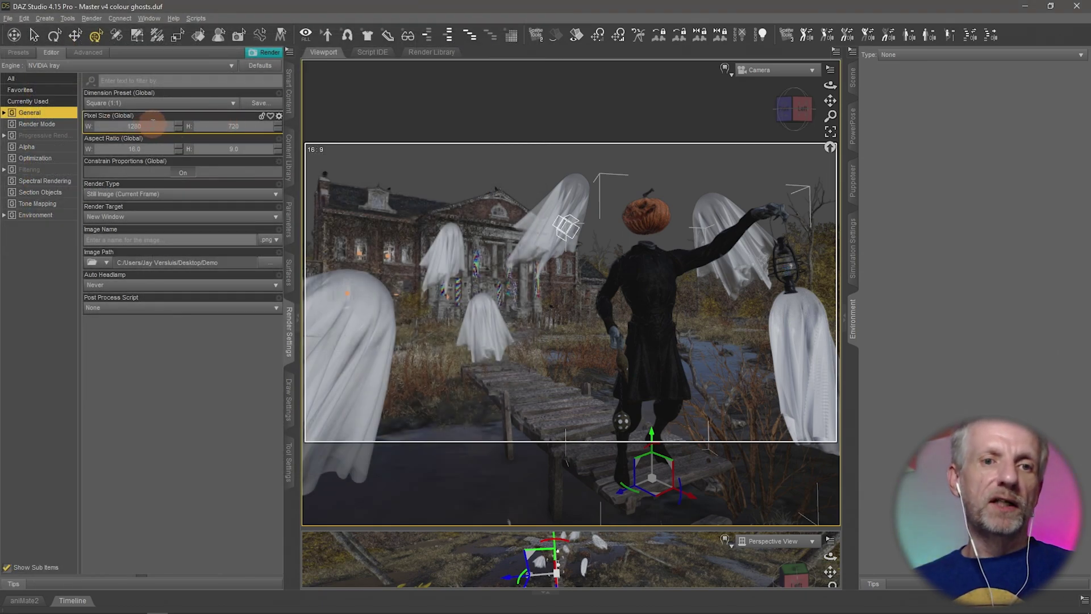
Check the progressive rendering, filtering and hardware device settings, and render the scene with NVIDIA Iray, checking the memory statistics in the render log.
left_click(40, 135)
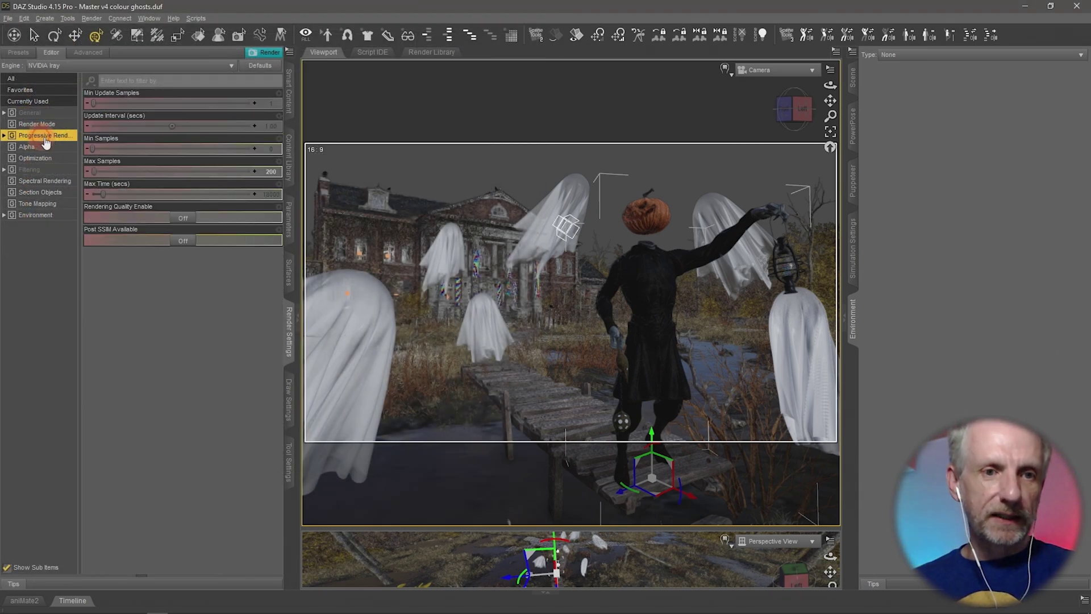
left_click(60, 171)
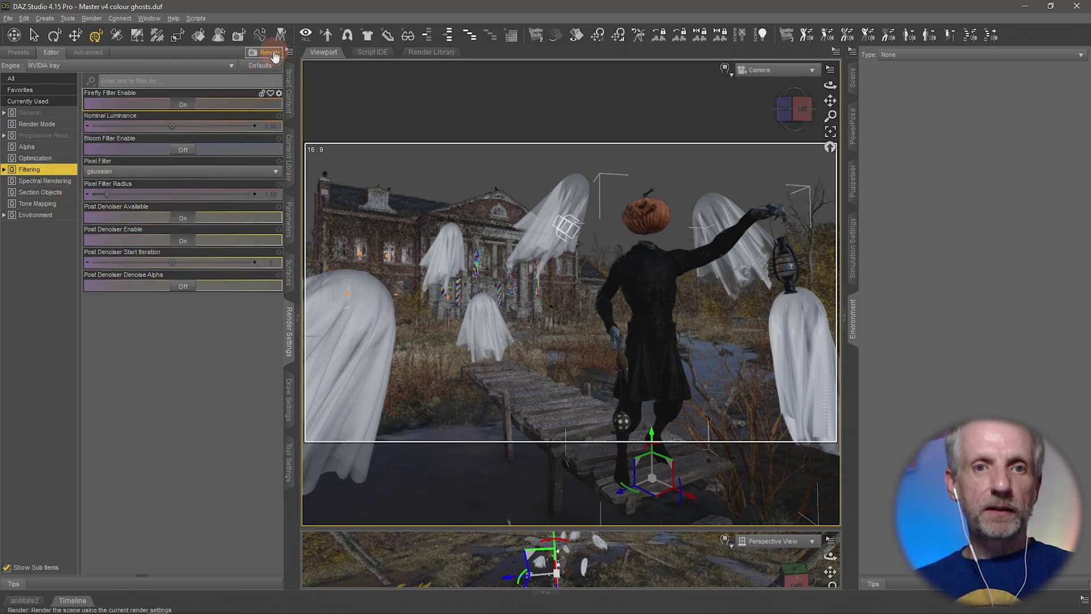
left_click(88, 52)
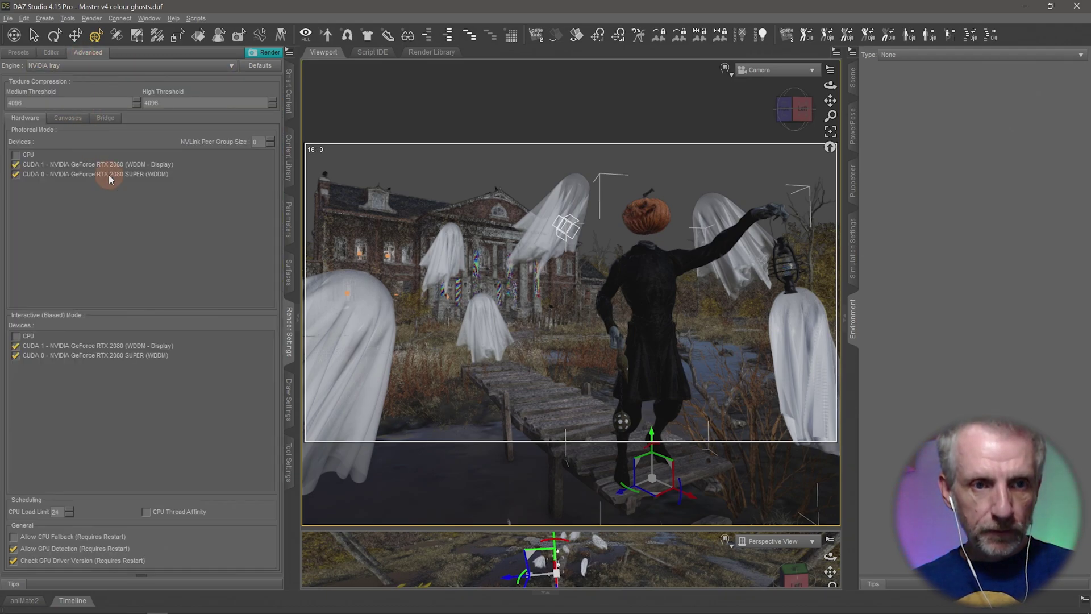
left_click(52, 52)
left_click(267, 53)
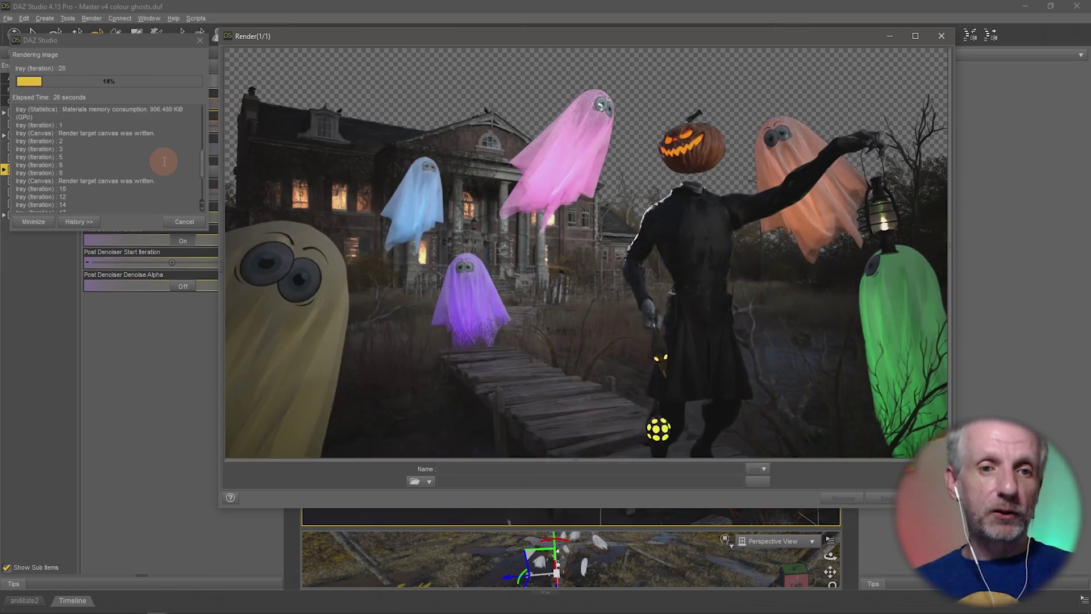
scroll(164, 161, "up", 10)
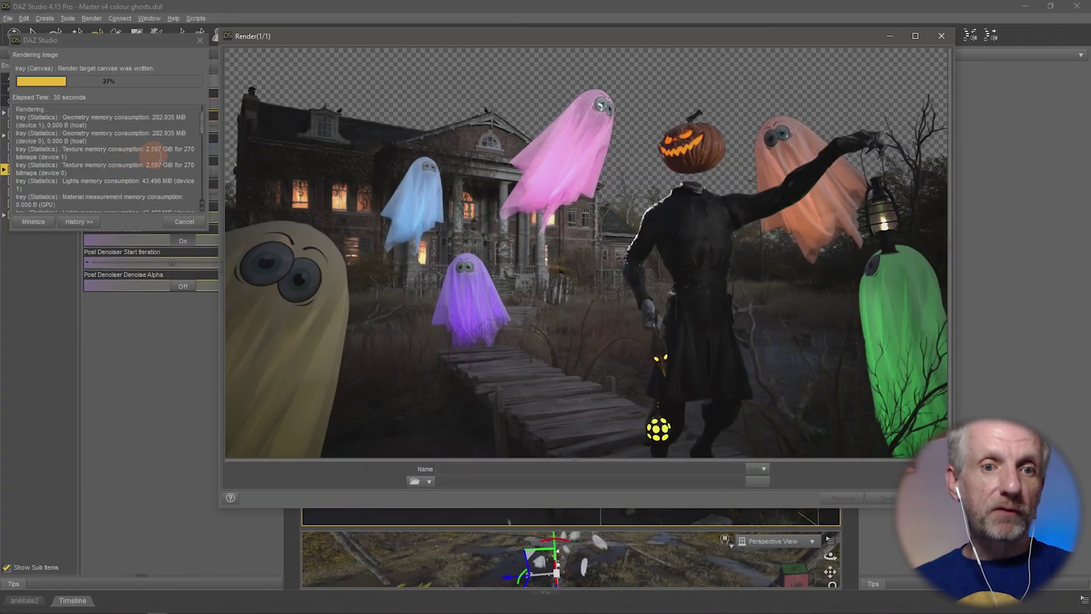